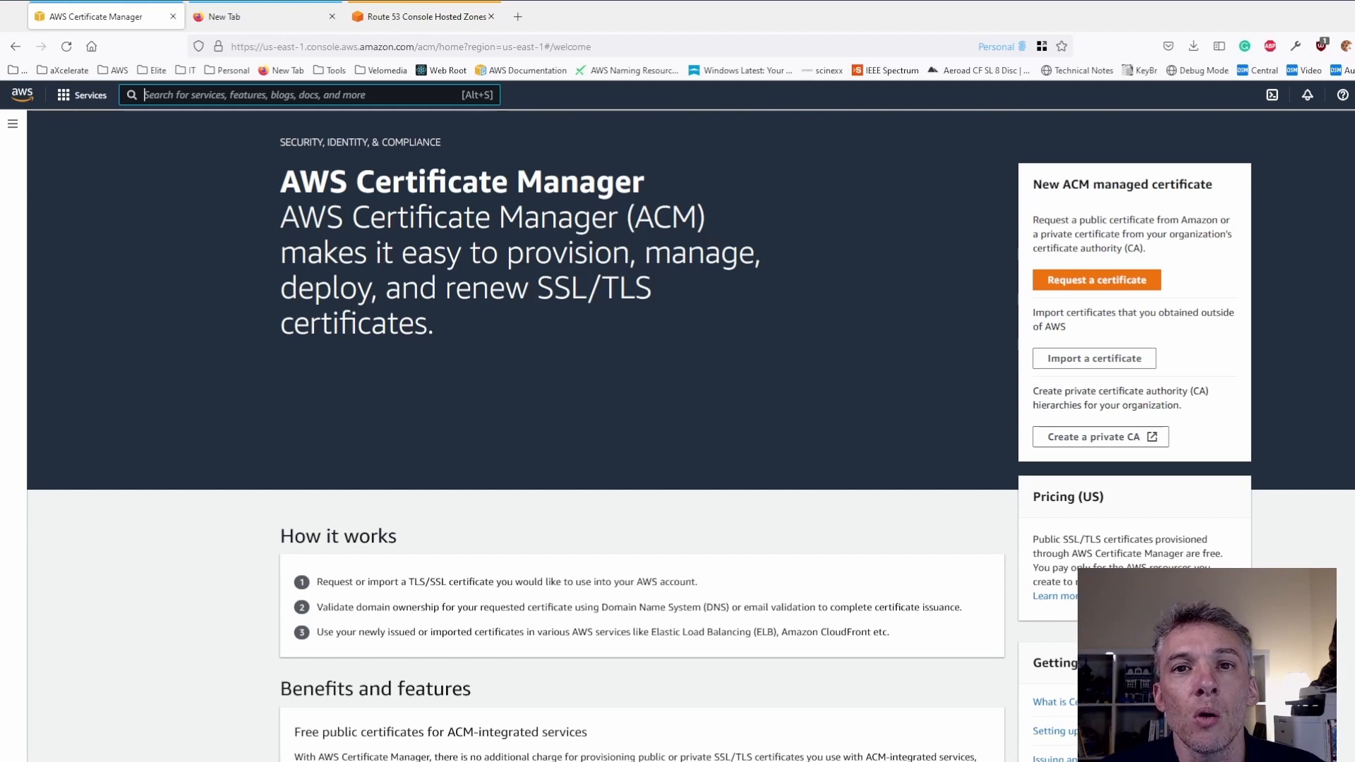
- Set the region to US East (N. Virginia) and start a request for a public certificate
click(1354, 94)
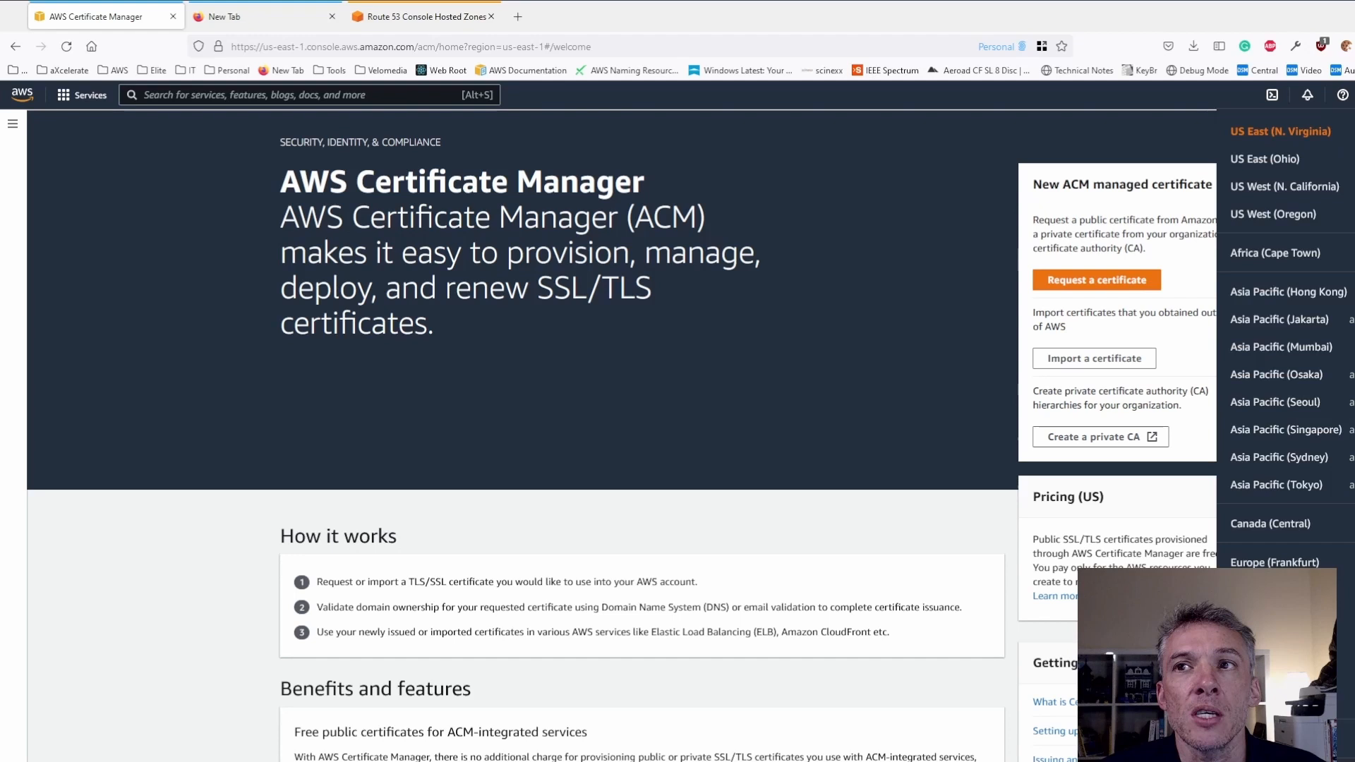
click(1306, 129)
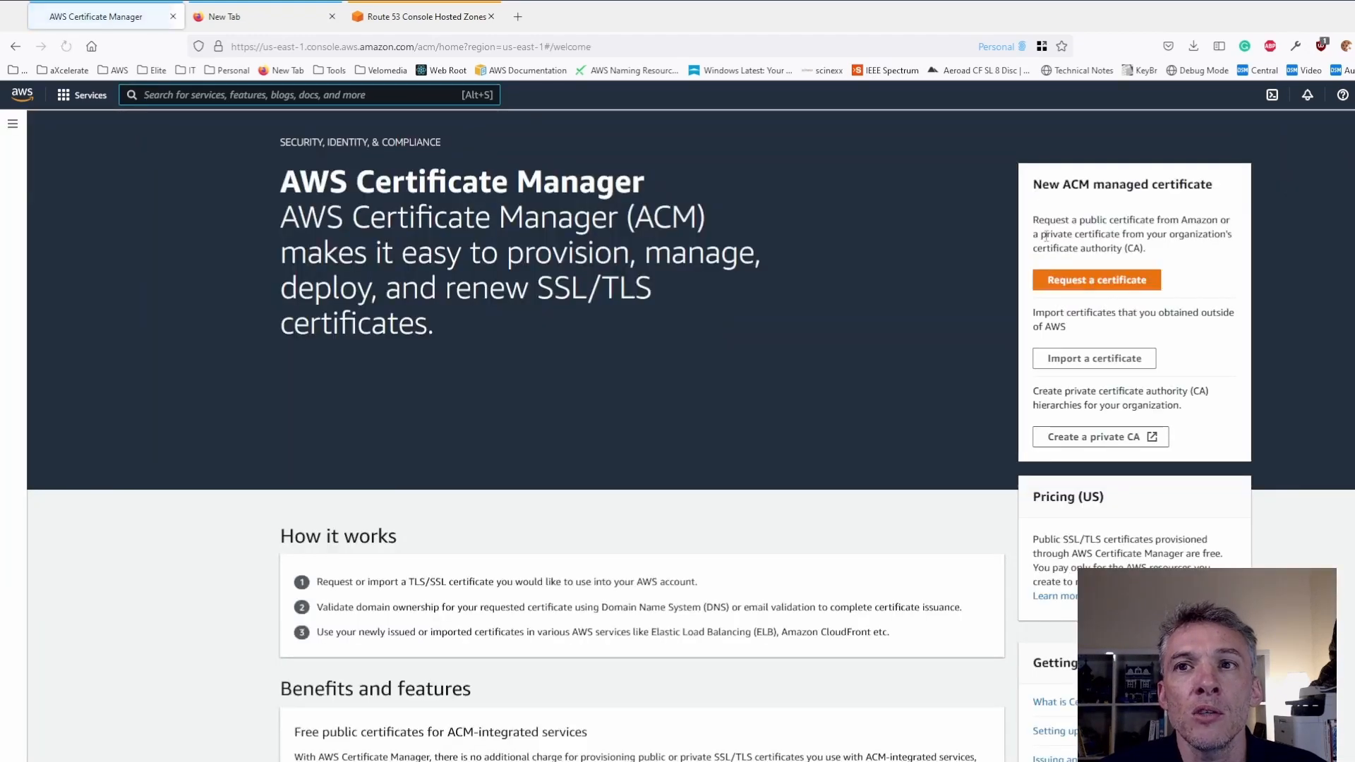
click(1098, 281)
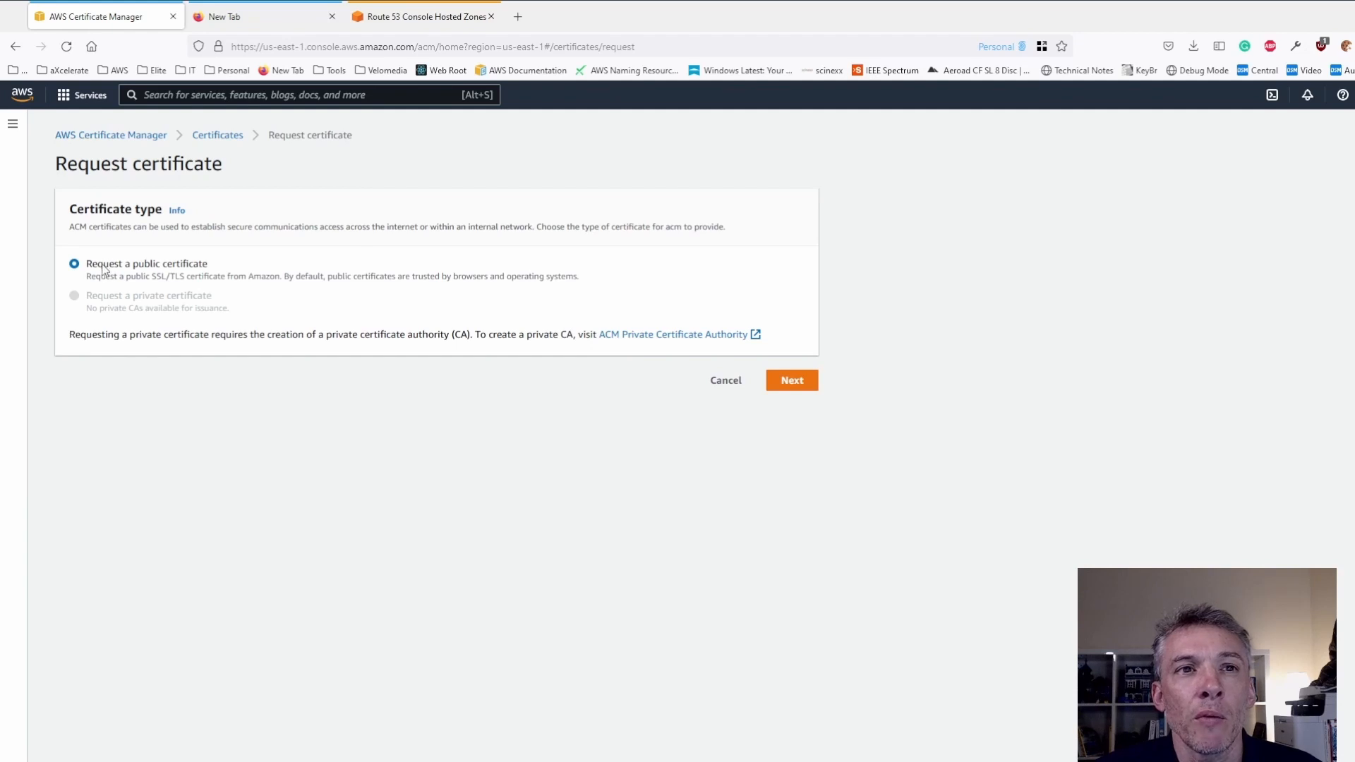
click(795, 385)
- Enter demo.scherzer.com.au as the fully qualified domain name and submit the DNS-validated certificate request
click(150, 266)
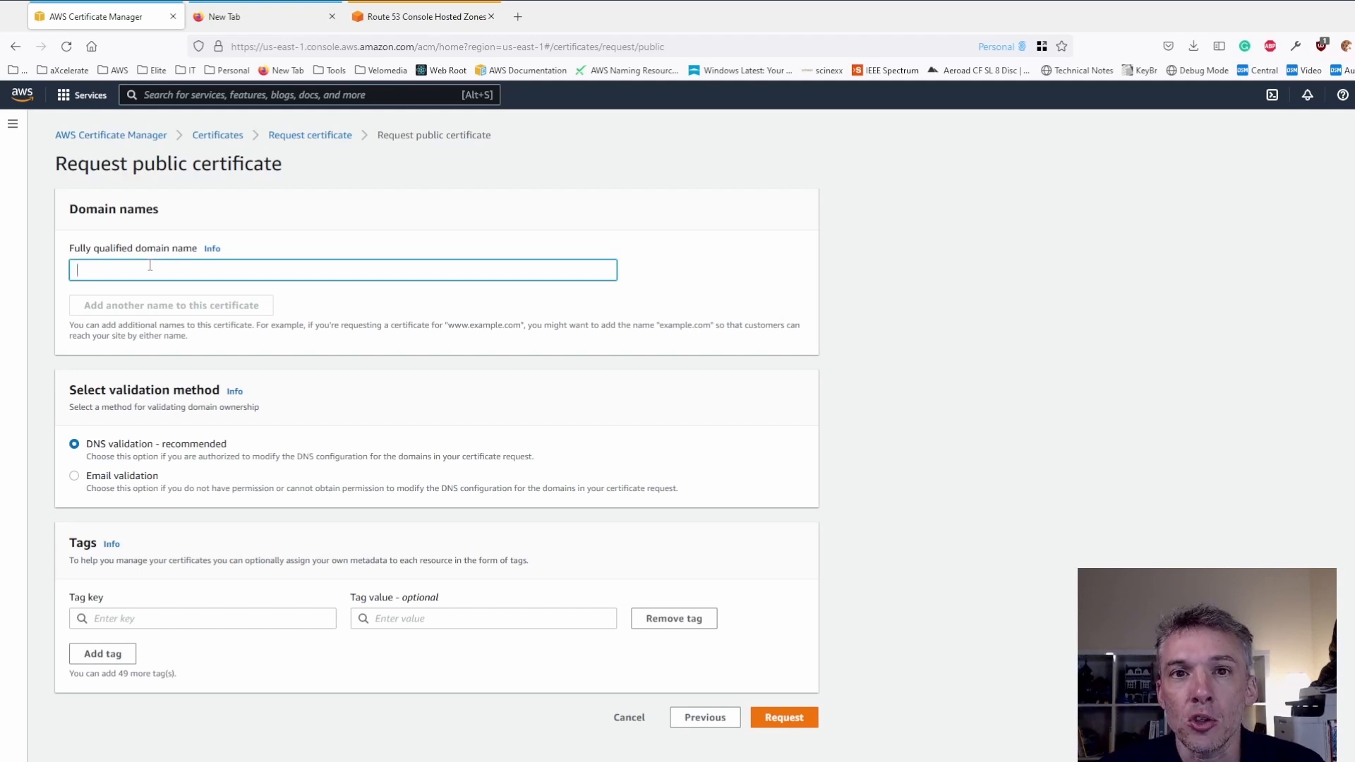
text(demo.sche)
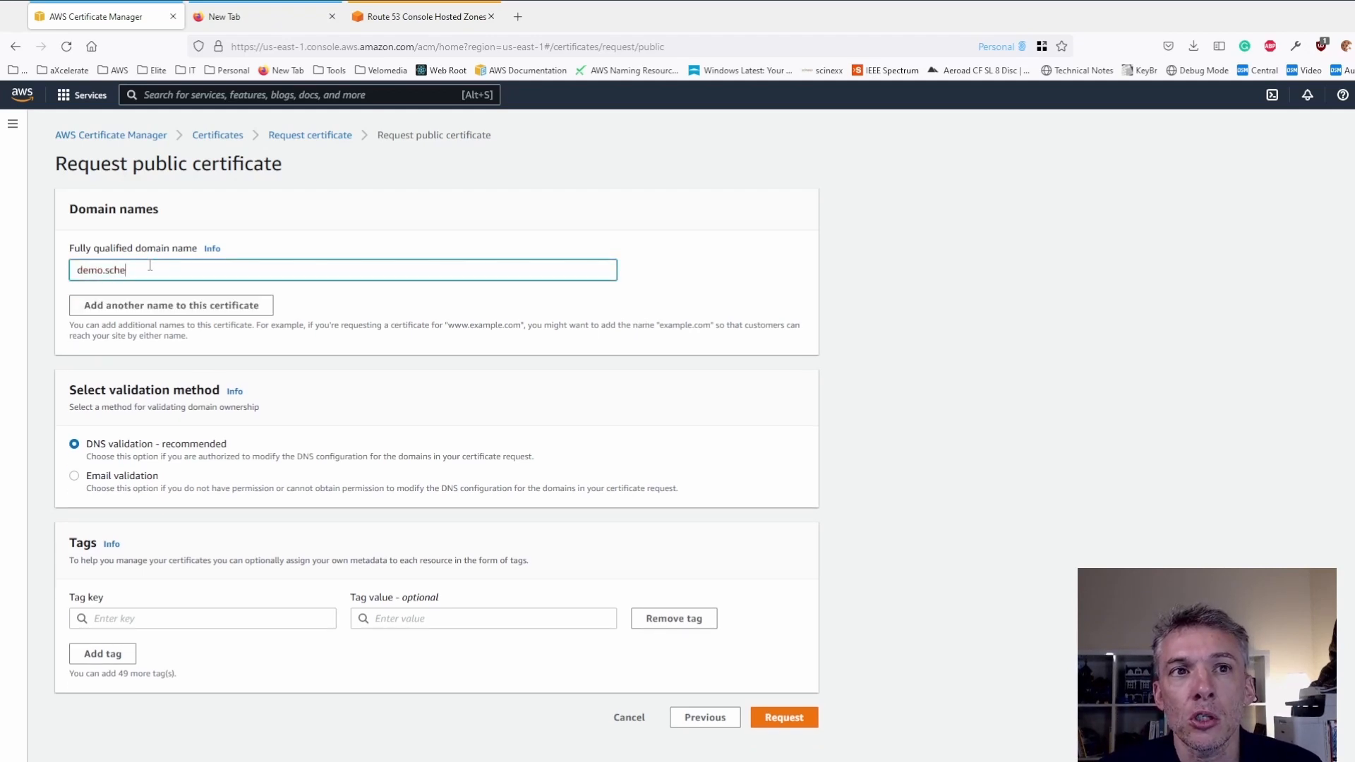
text(rzer.com.au)
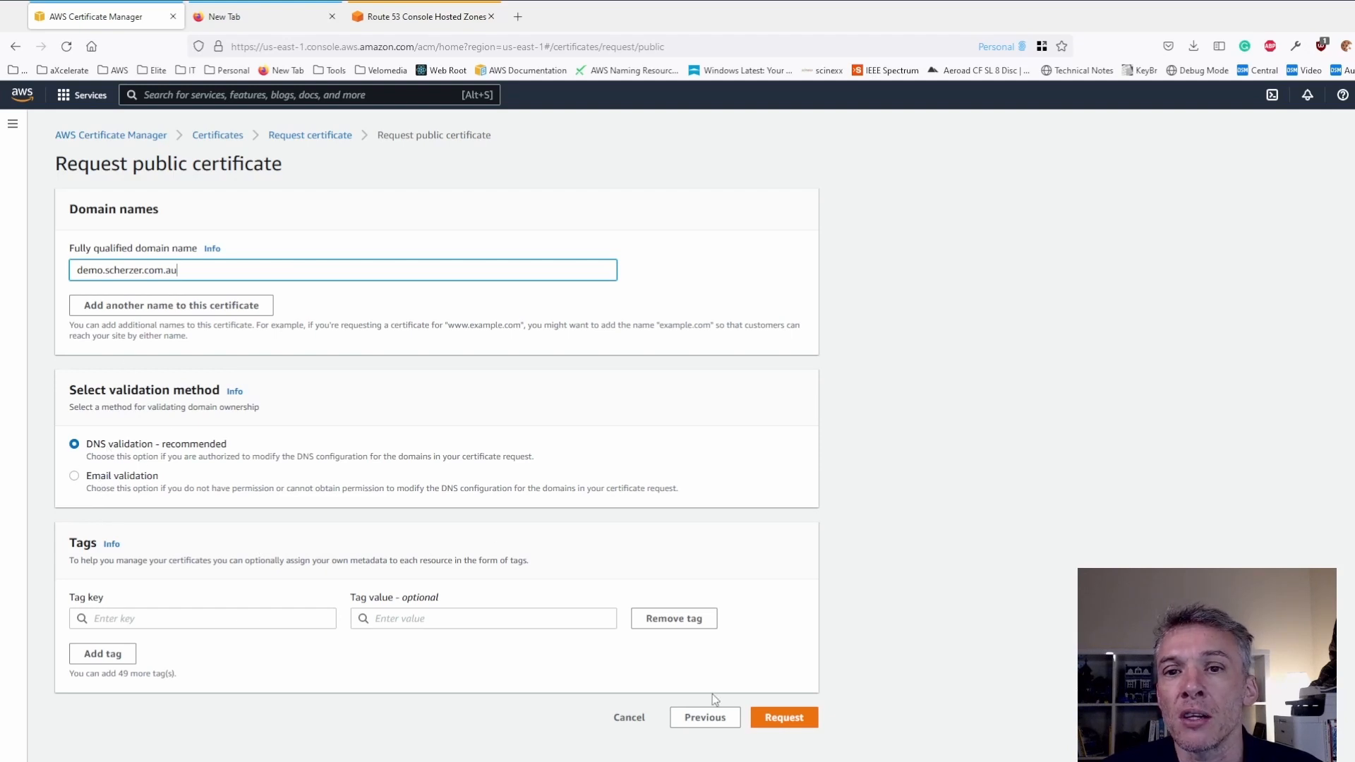
click(780, 718)
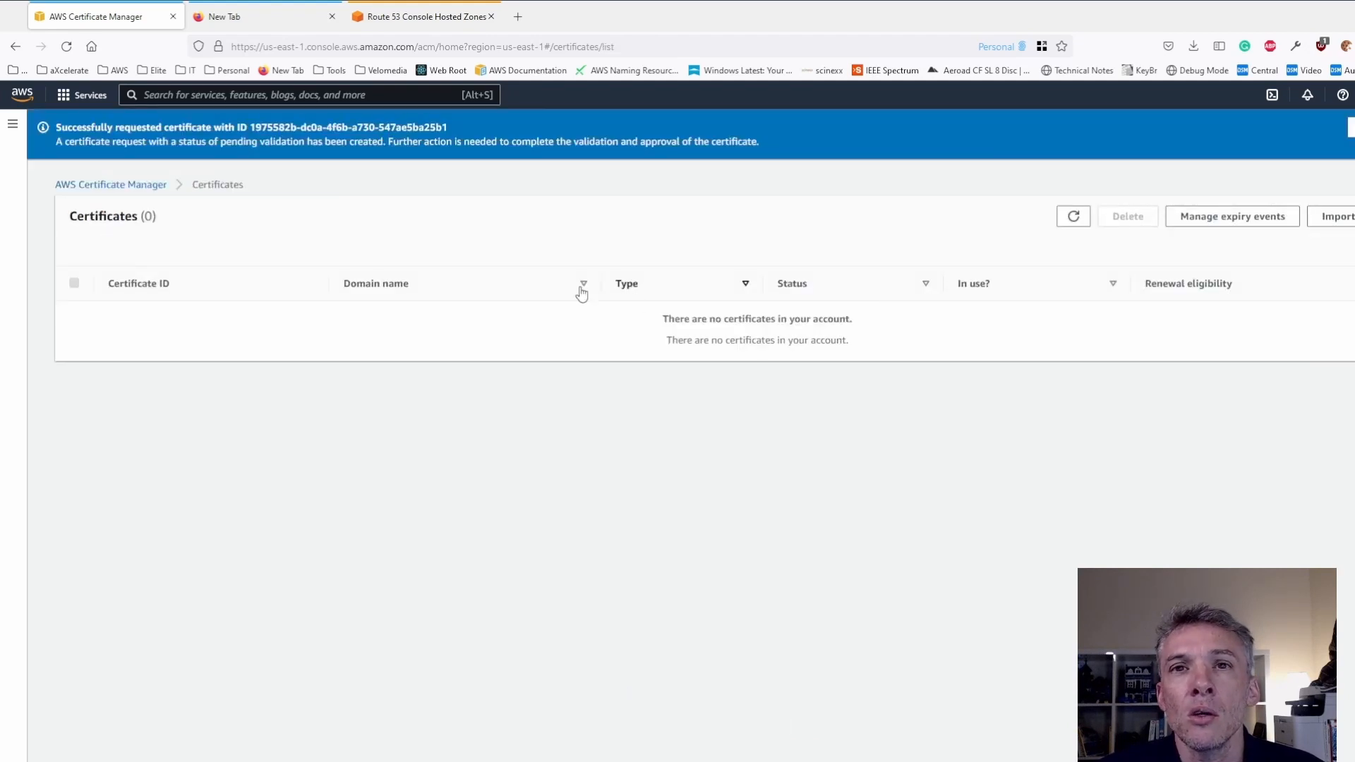
- Open the new certificate's details and copy its CNAME name into the record name of the new Route 53 record
click(1352, 128)
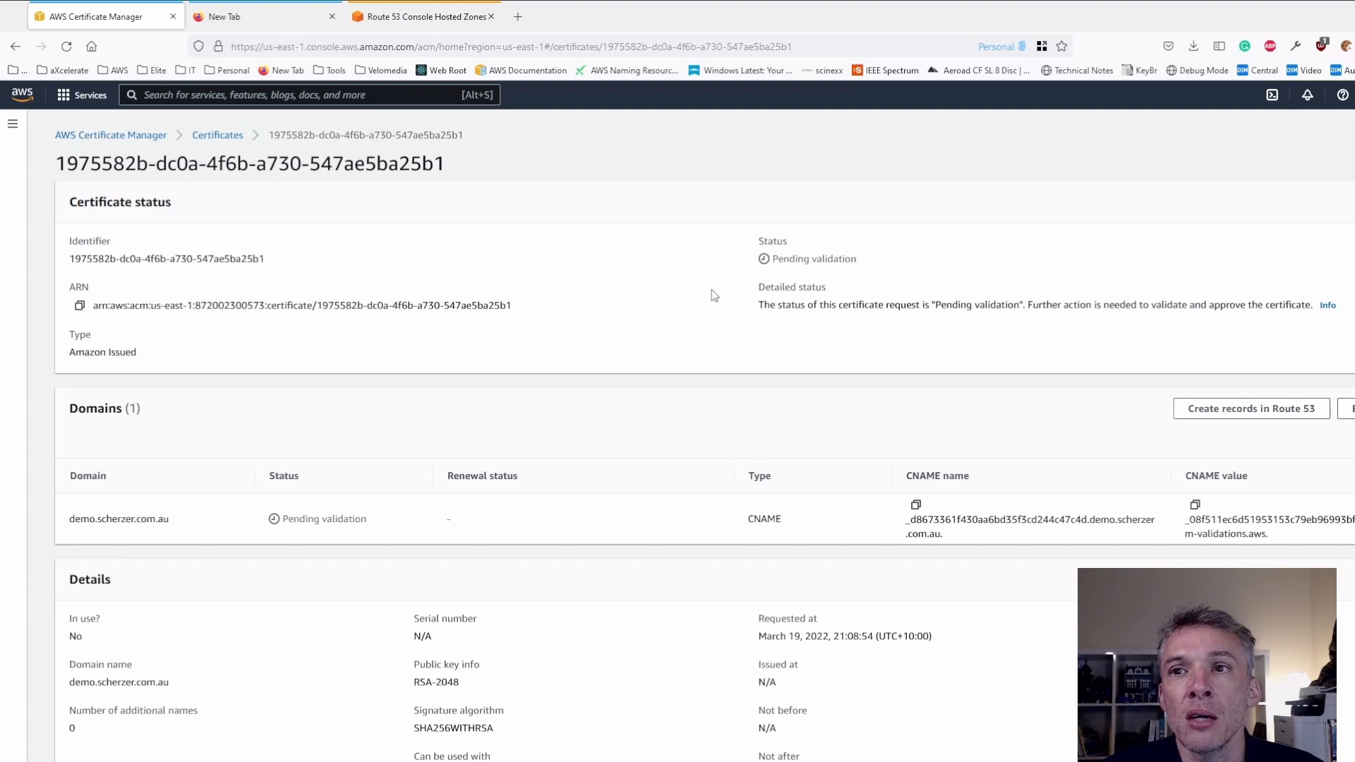
click(401, 22)
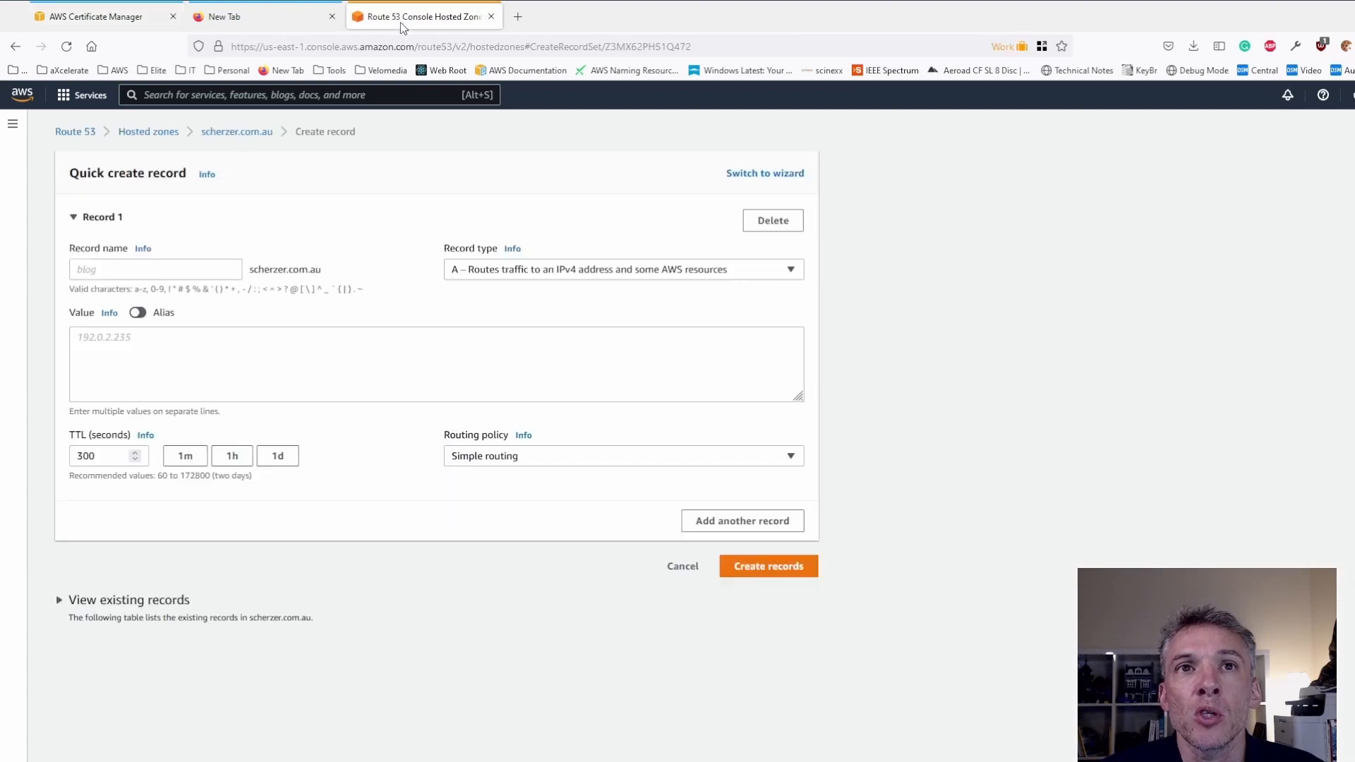
click(150, 20)
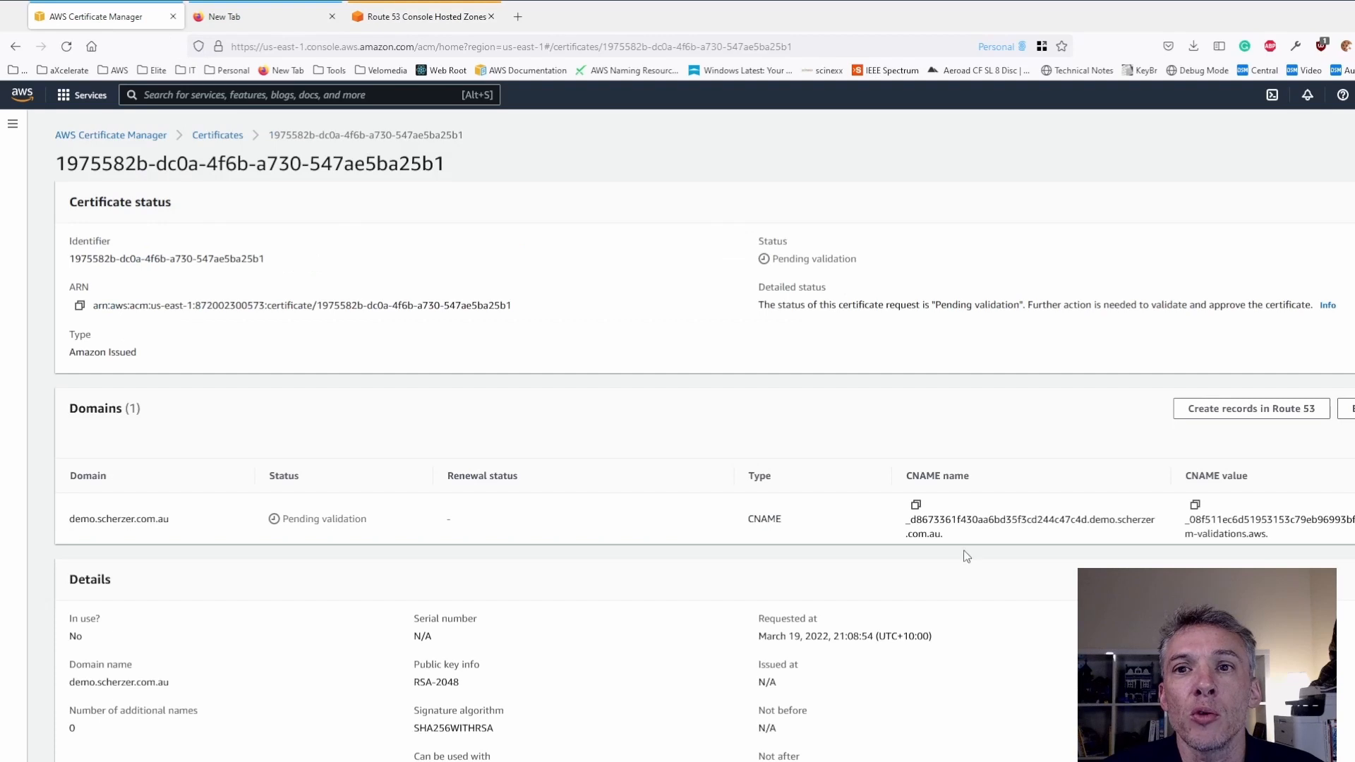
click(915, 506)
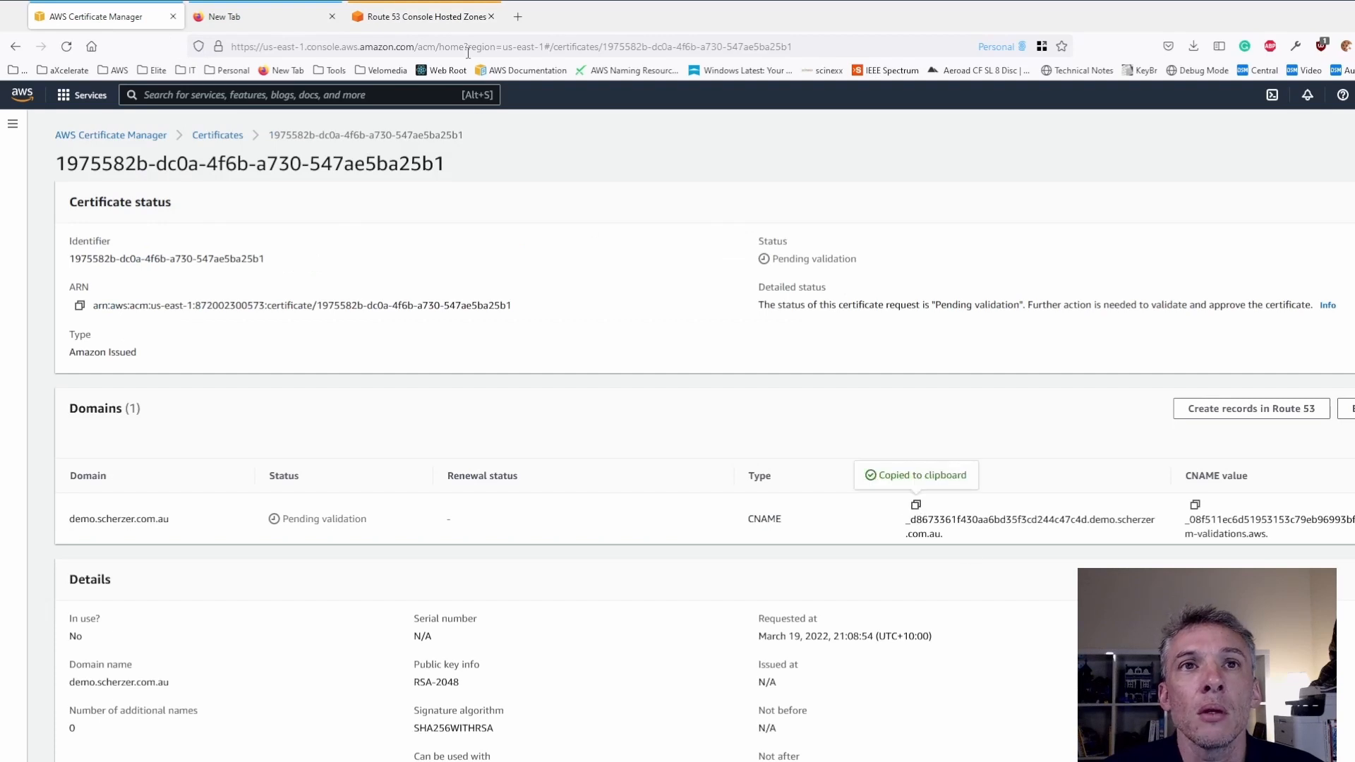
click(389, 22)
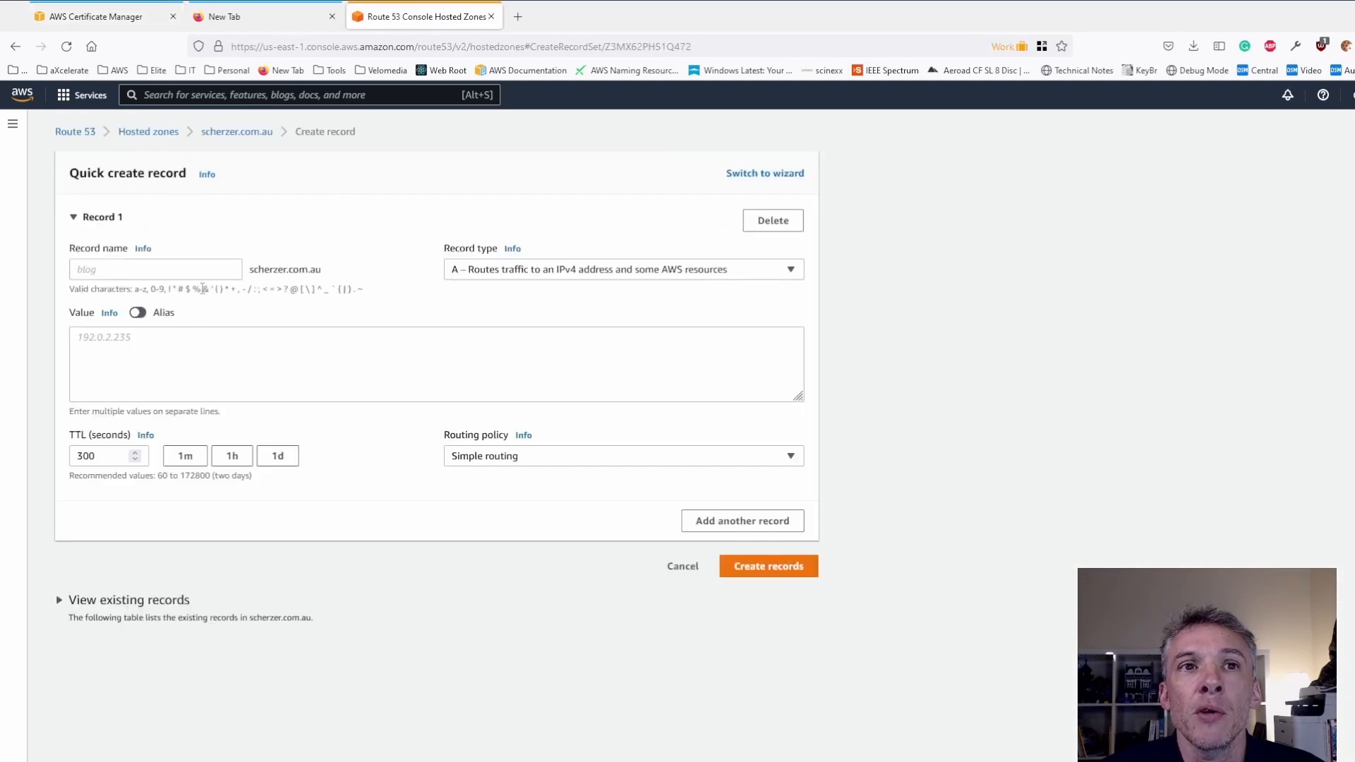
click(96, 268)
key(ctrl+v)
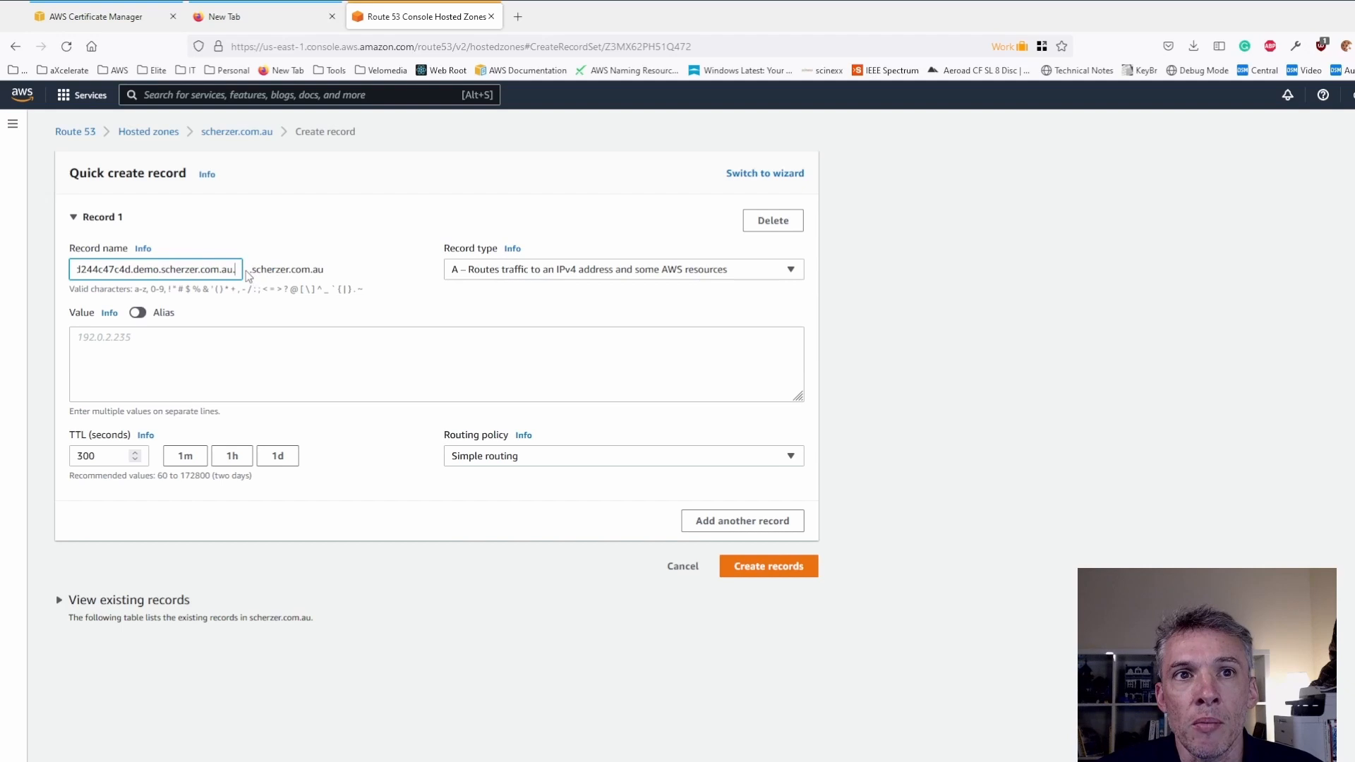
- Remove the duplicate ".scherzer.com.au." ending from the record name so that it ends in "demo"
drag(252, 271, 331, 272)
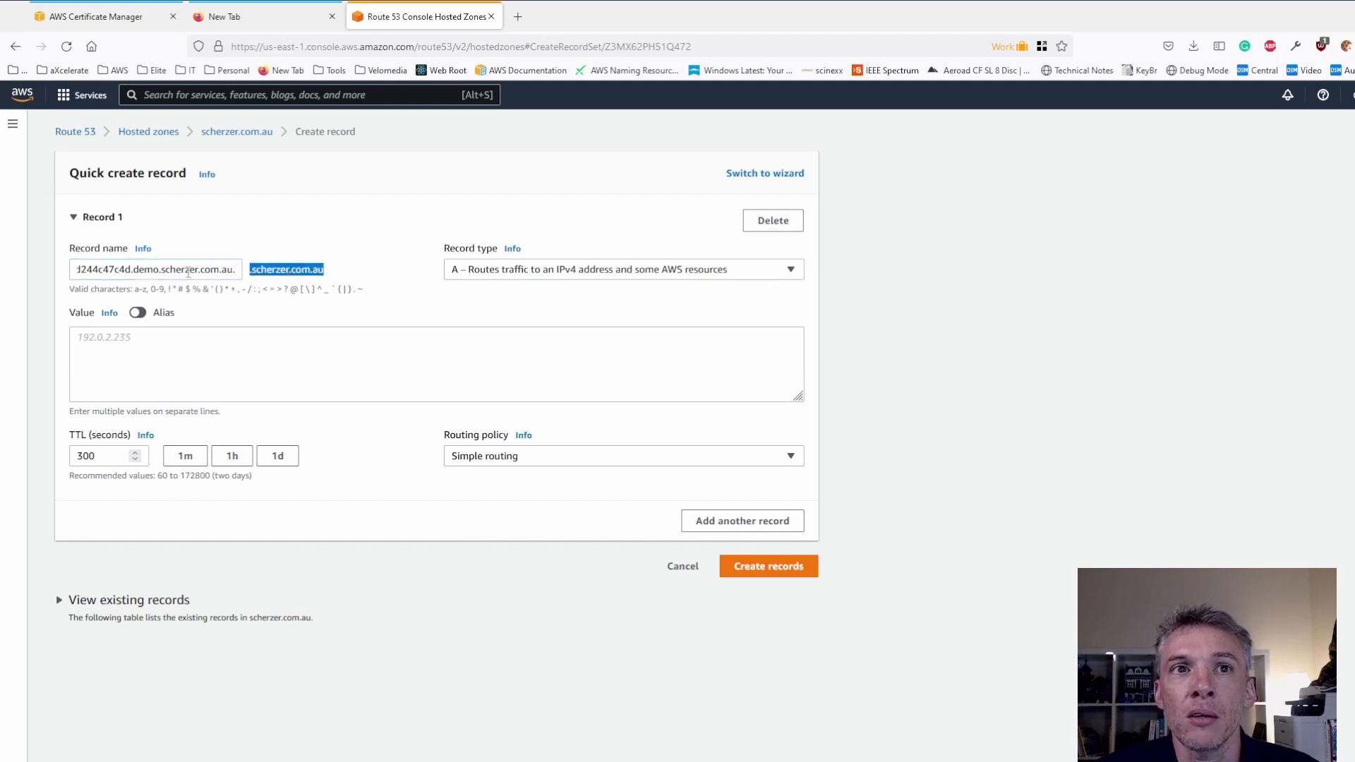
drag(162, 269, 258, 269)
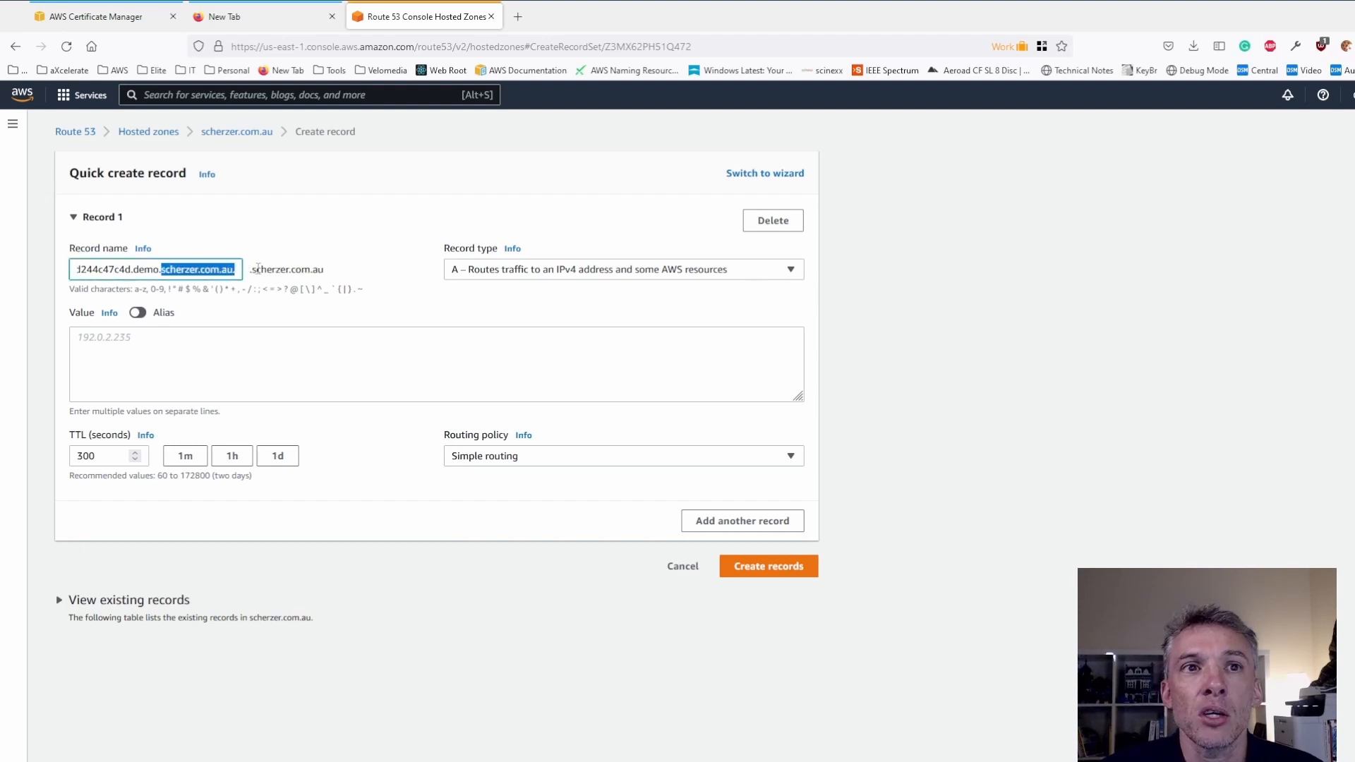
key(BackSpace)
key(BackSpace)
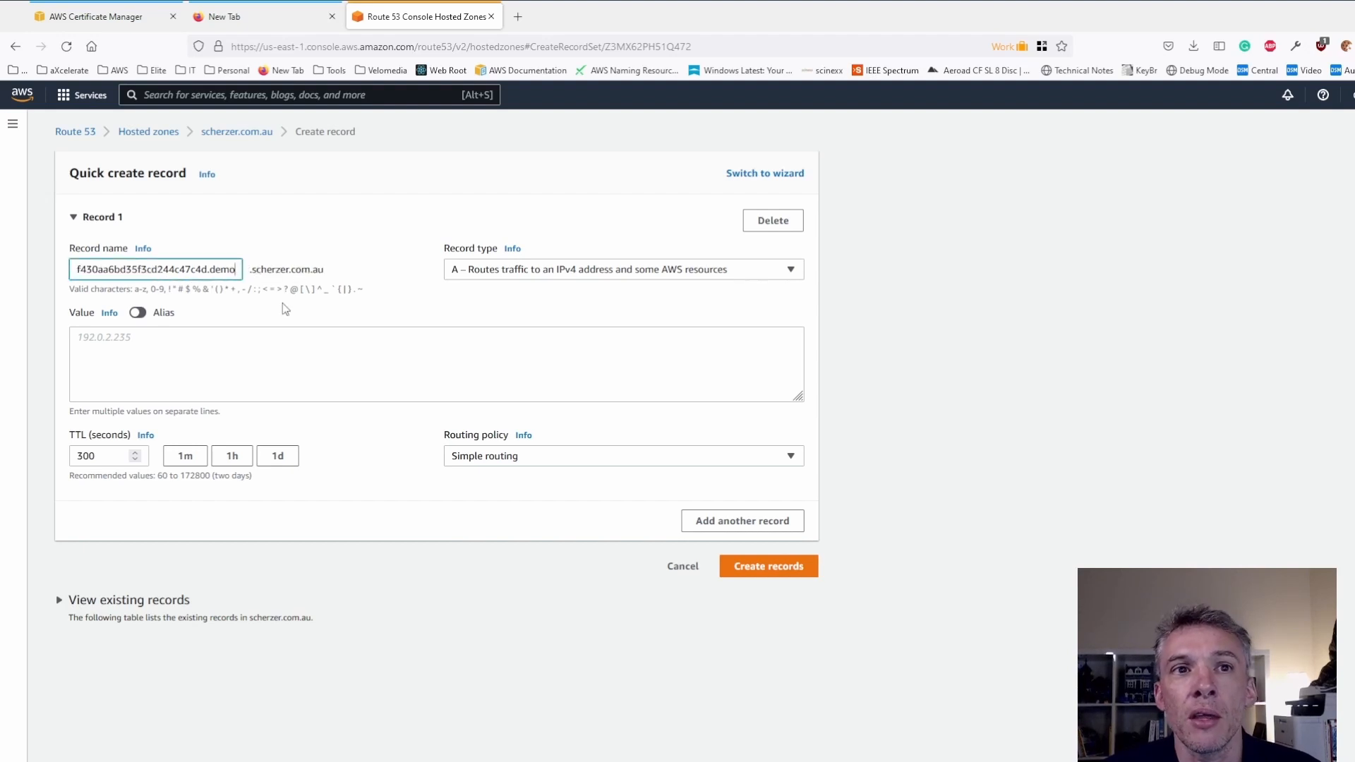
- Copy the certificate's CNAME value into the value of the new Route 53 record
click(219, 345)
click(106, 16)
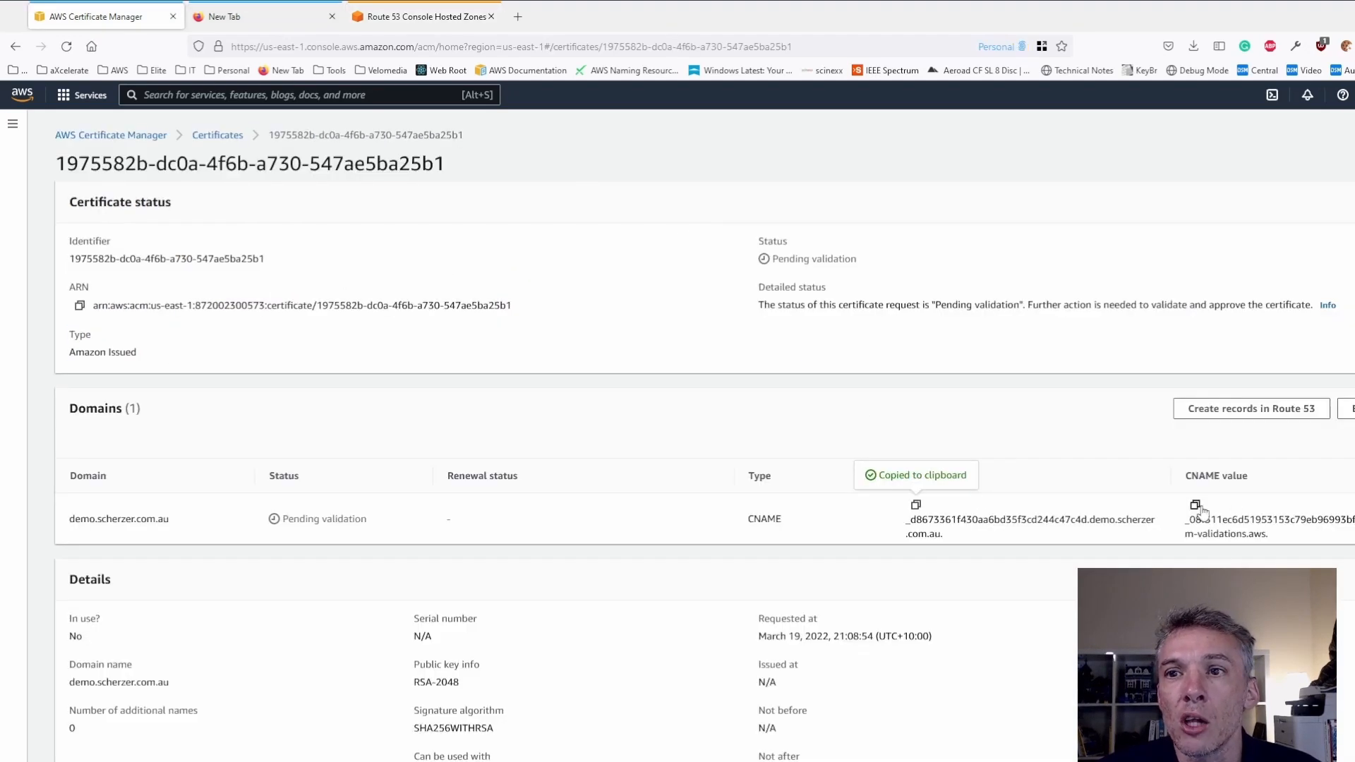
click(1195, 505)
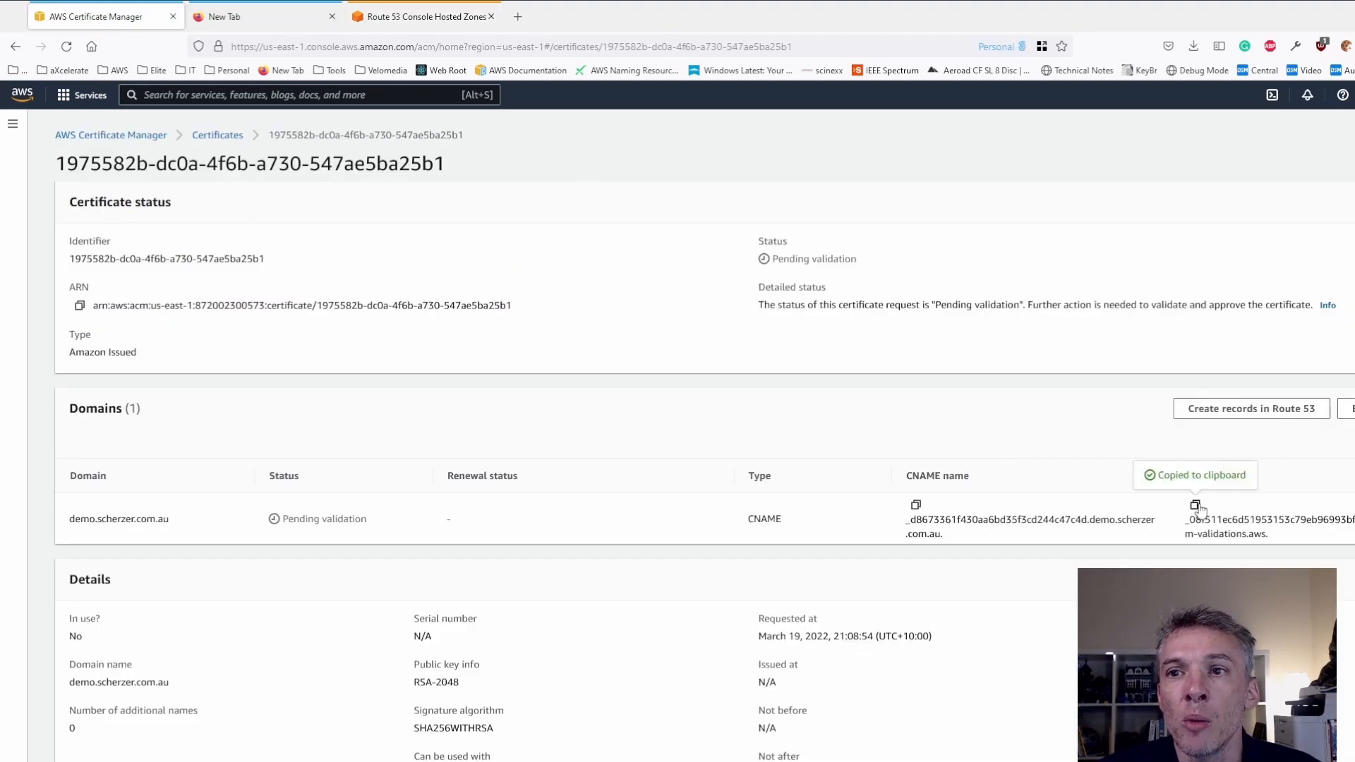
click(425, 20)
key(ctrl+v)
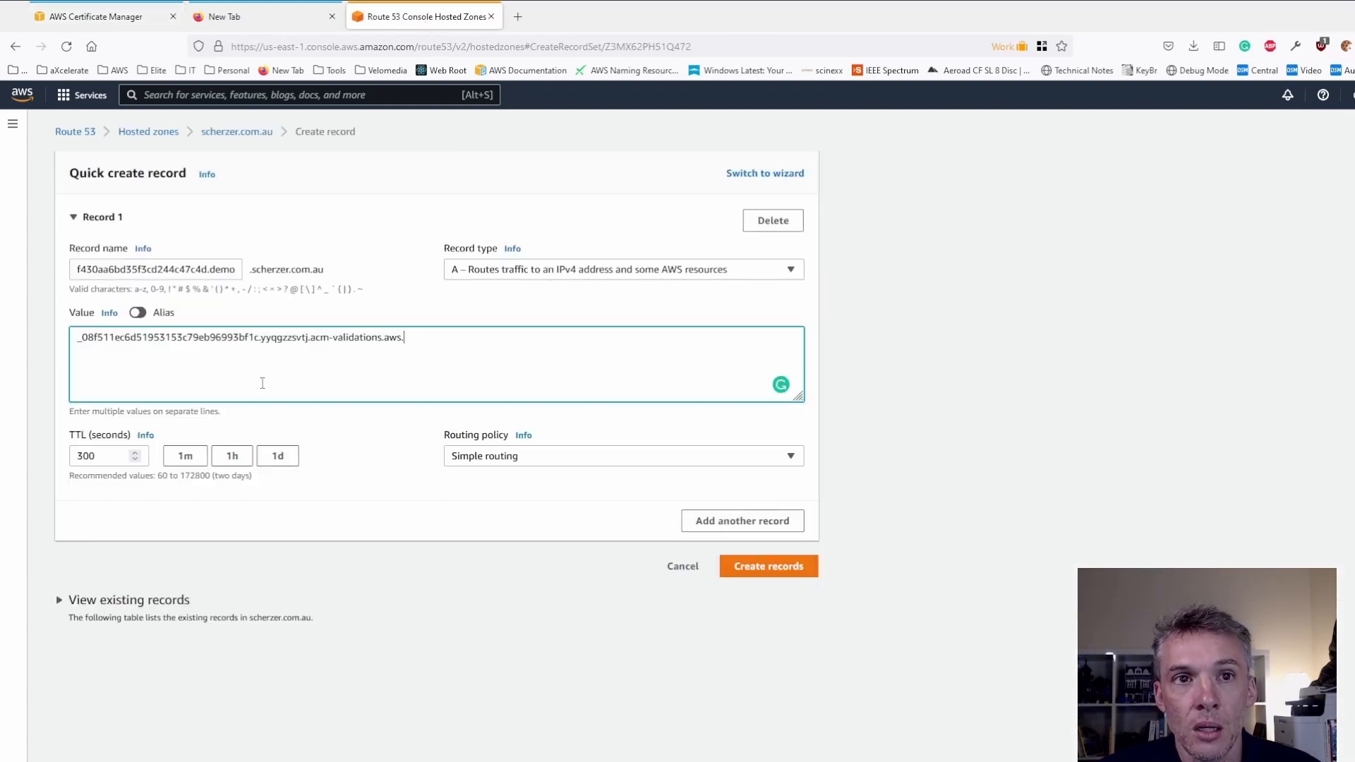
- Set the record type to CNAME, check the record name against the certificate's CNAME name, and create the record
click(468, 272)
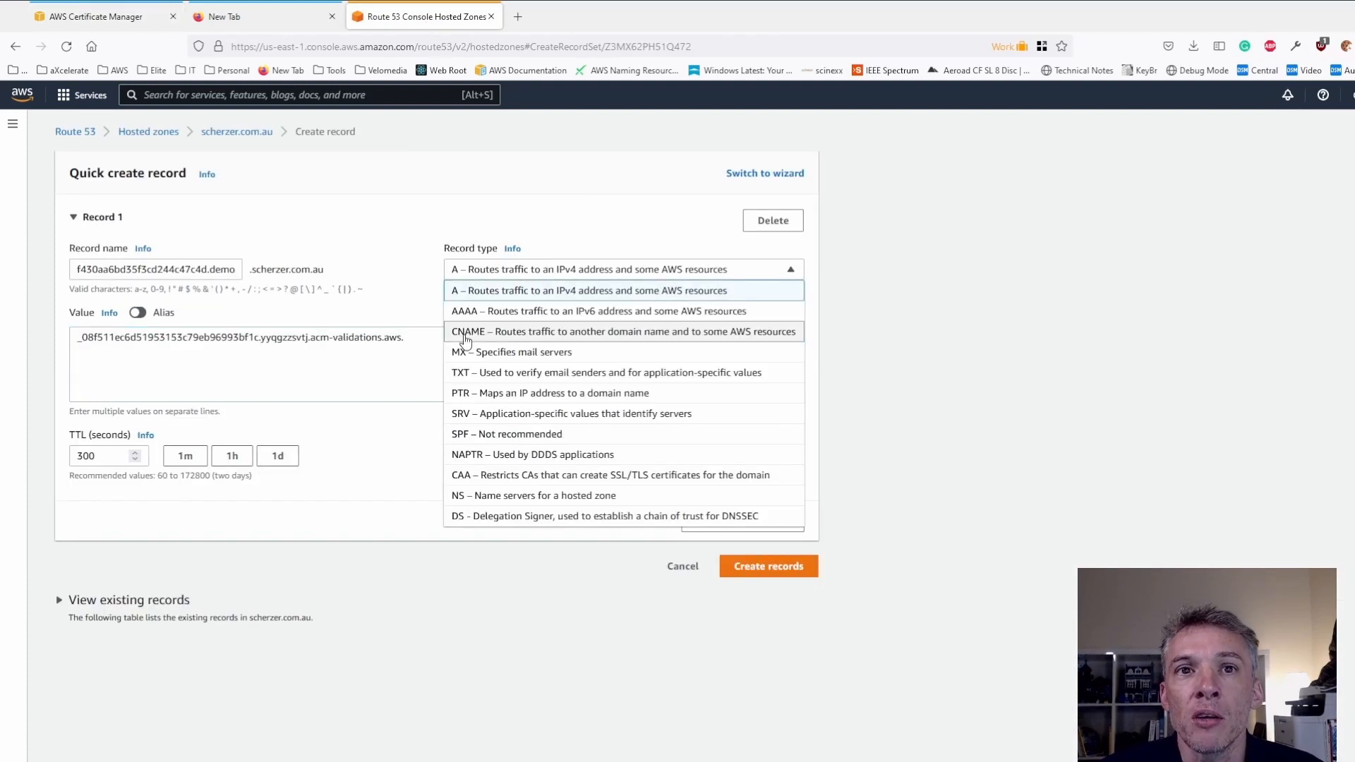
click(466, 332)
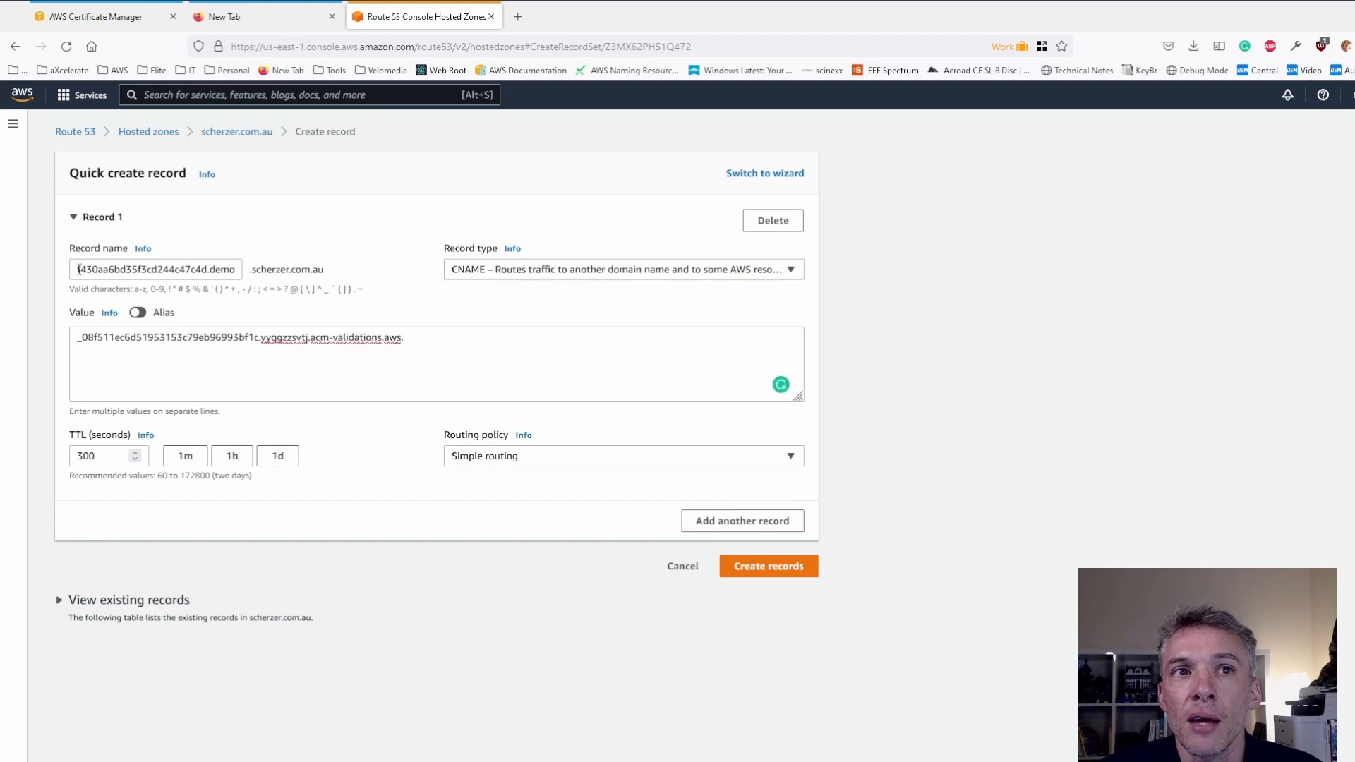
drag(77, 270, 239, 269)
click(89, 22)
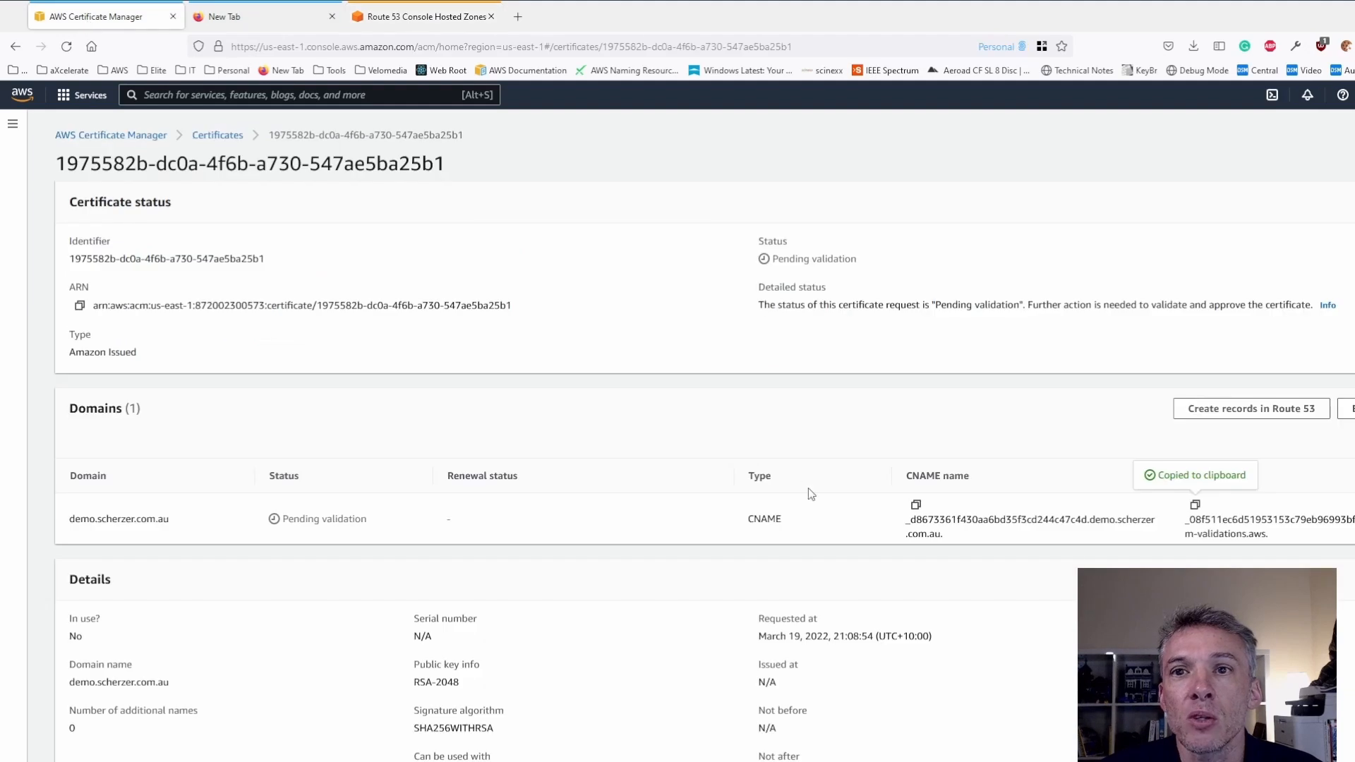
drag(910, 519, 1071, 529)
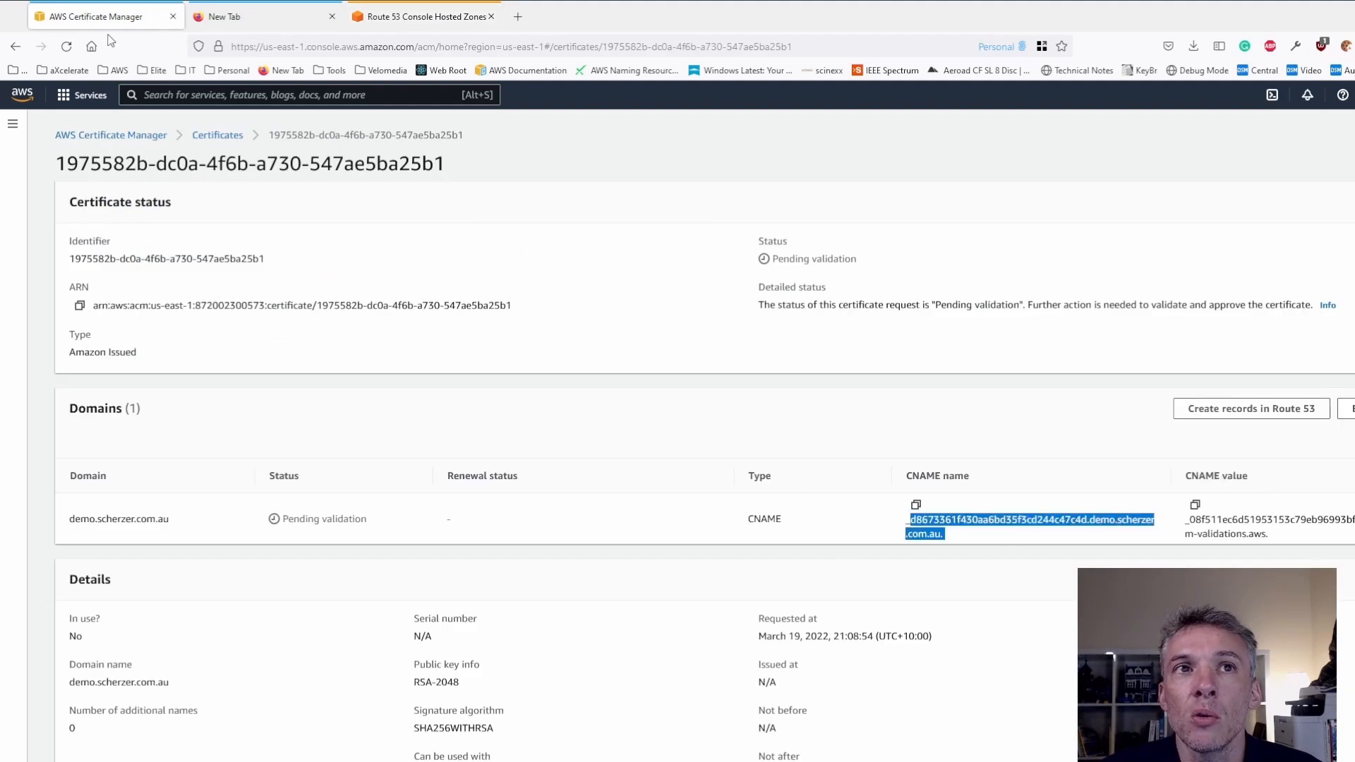
click(363, 21)
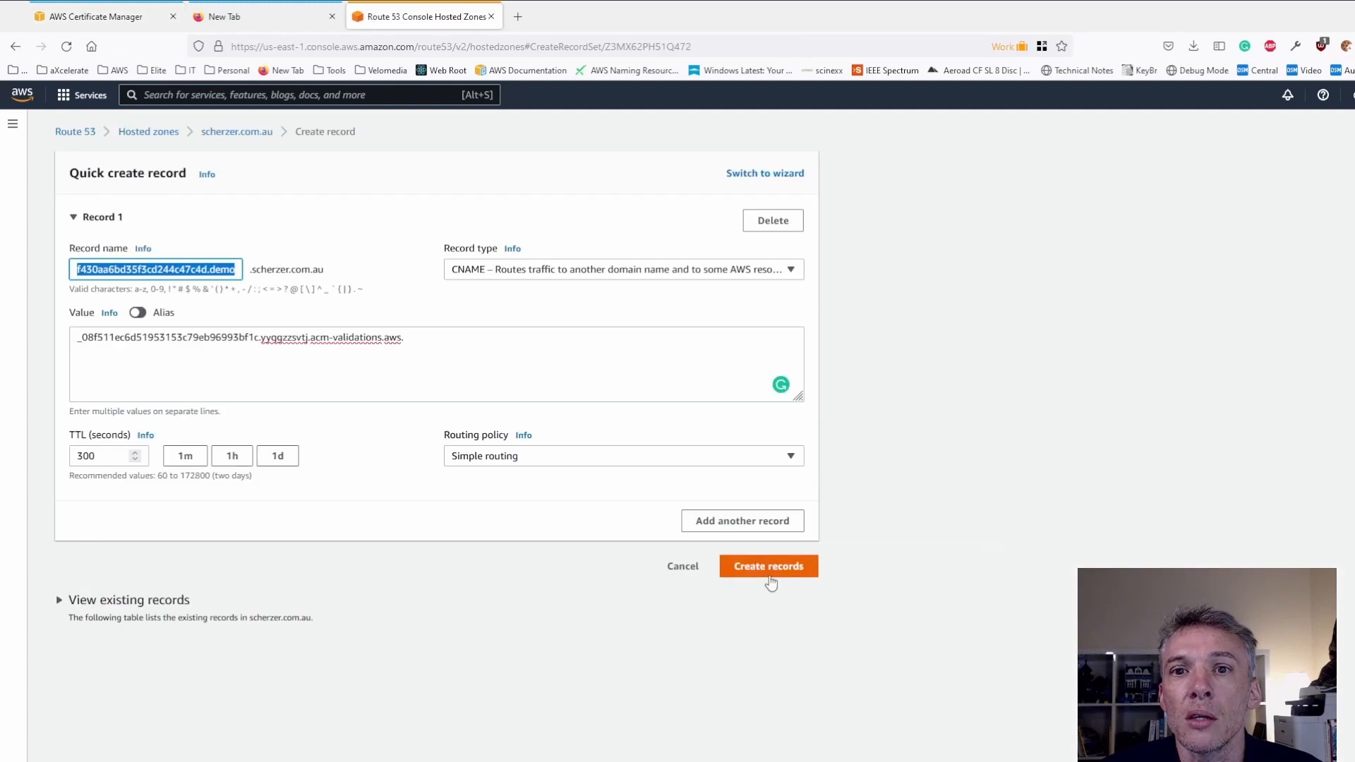
click(772, 569)
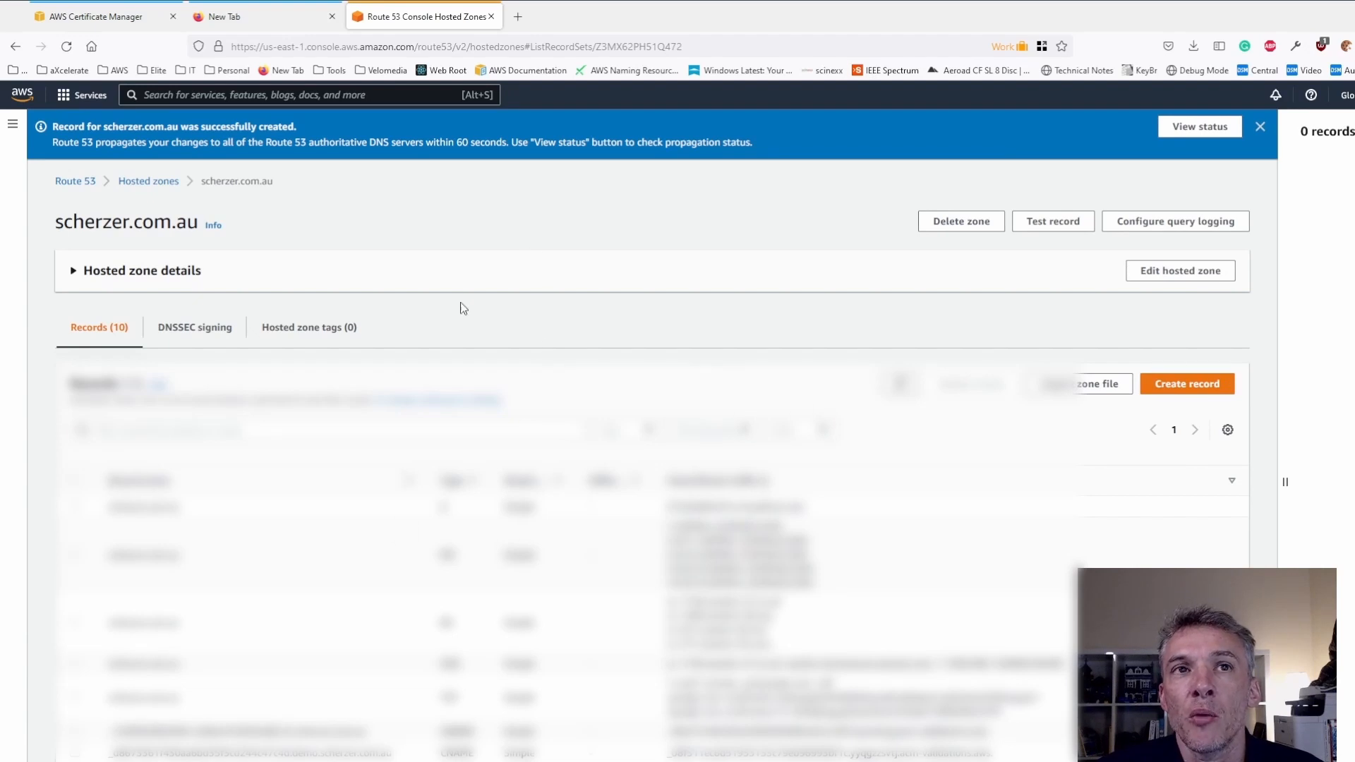
- Return to the certificate's console, open the S3 service and start creating a new bucket
click(80, 21)
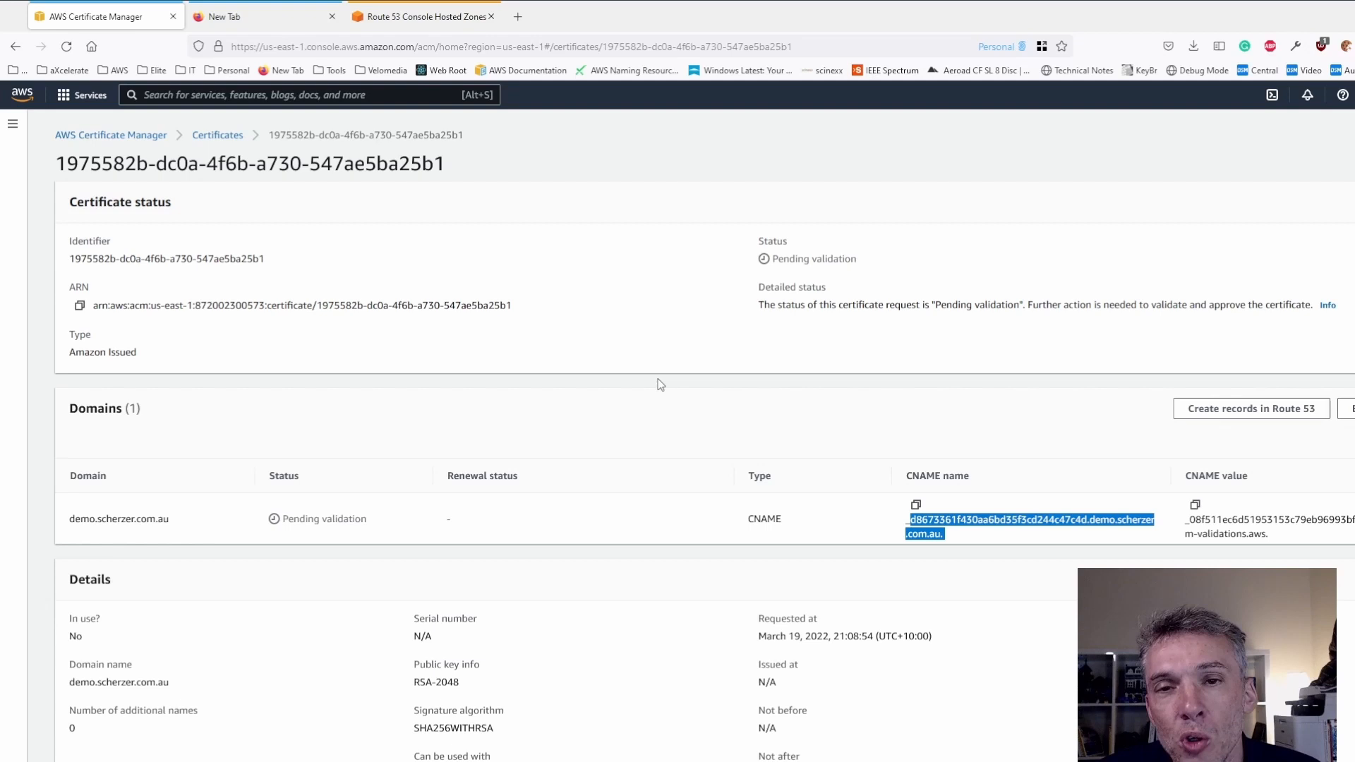
click(205, 93)
text(s3)
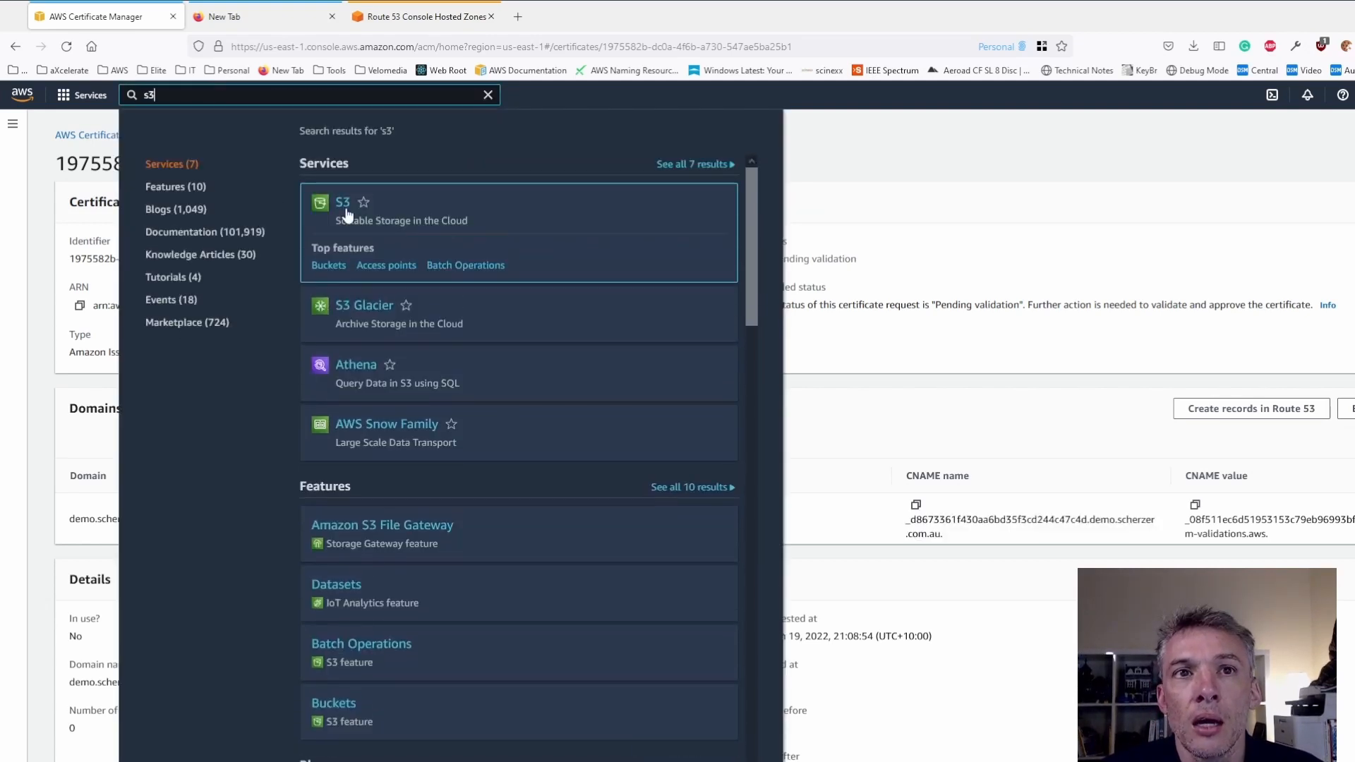
click(341, 206)
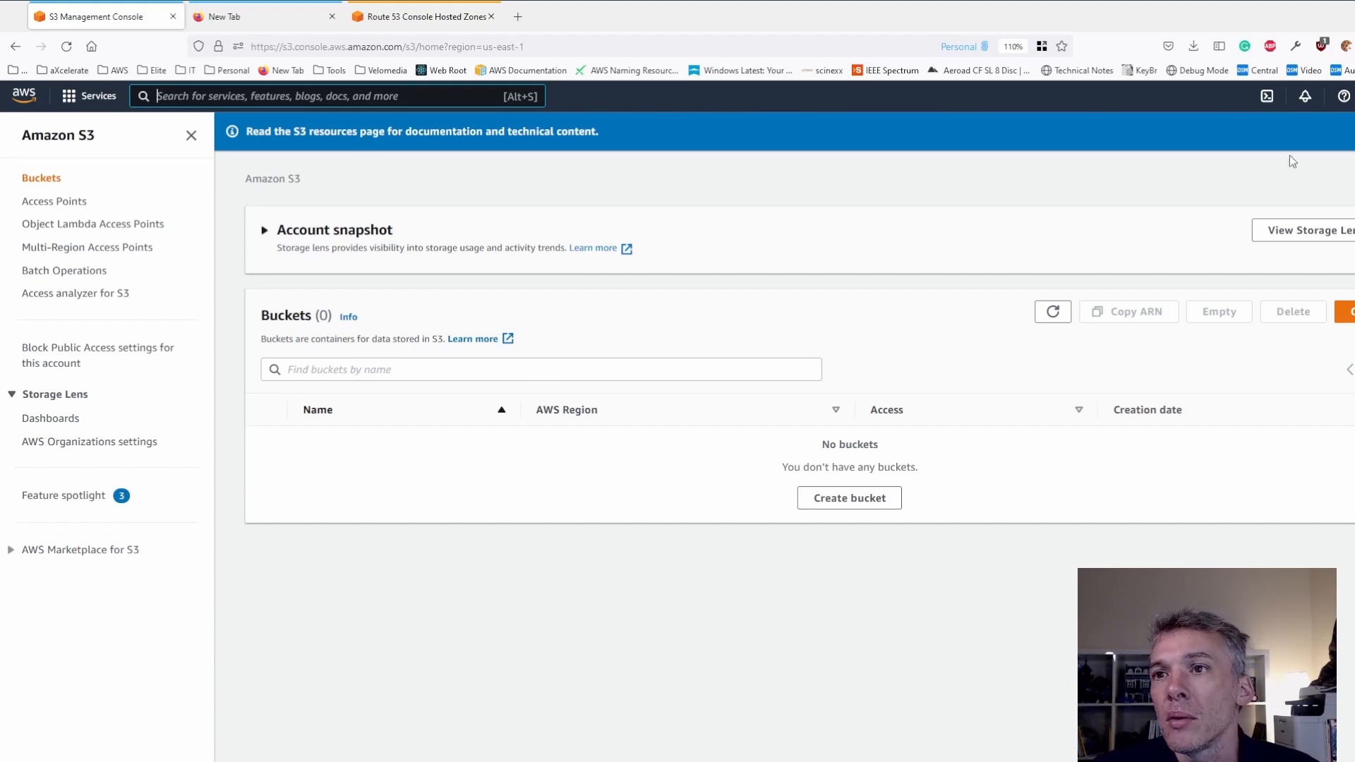
click(1347, 312)
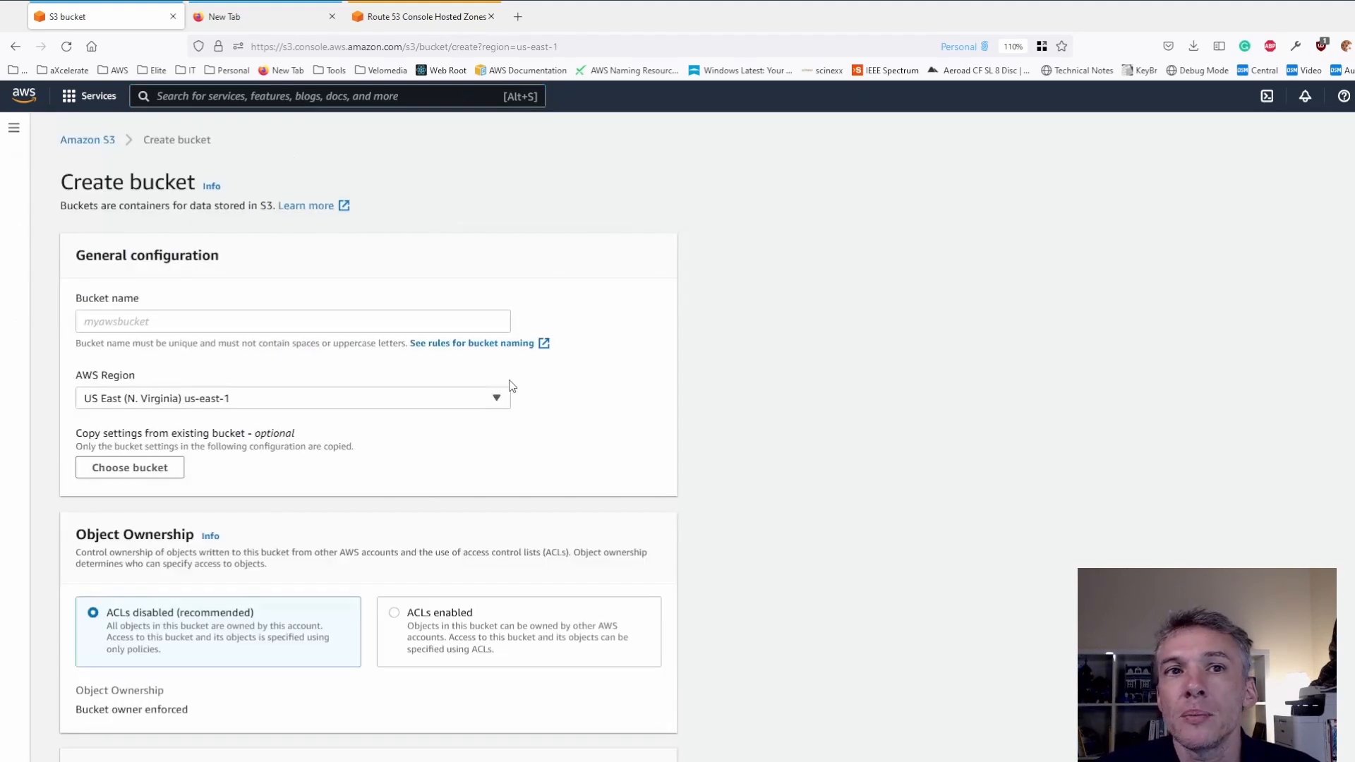
- Name the new bucket demo.scherzer.com.au
click(136, 322)
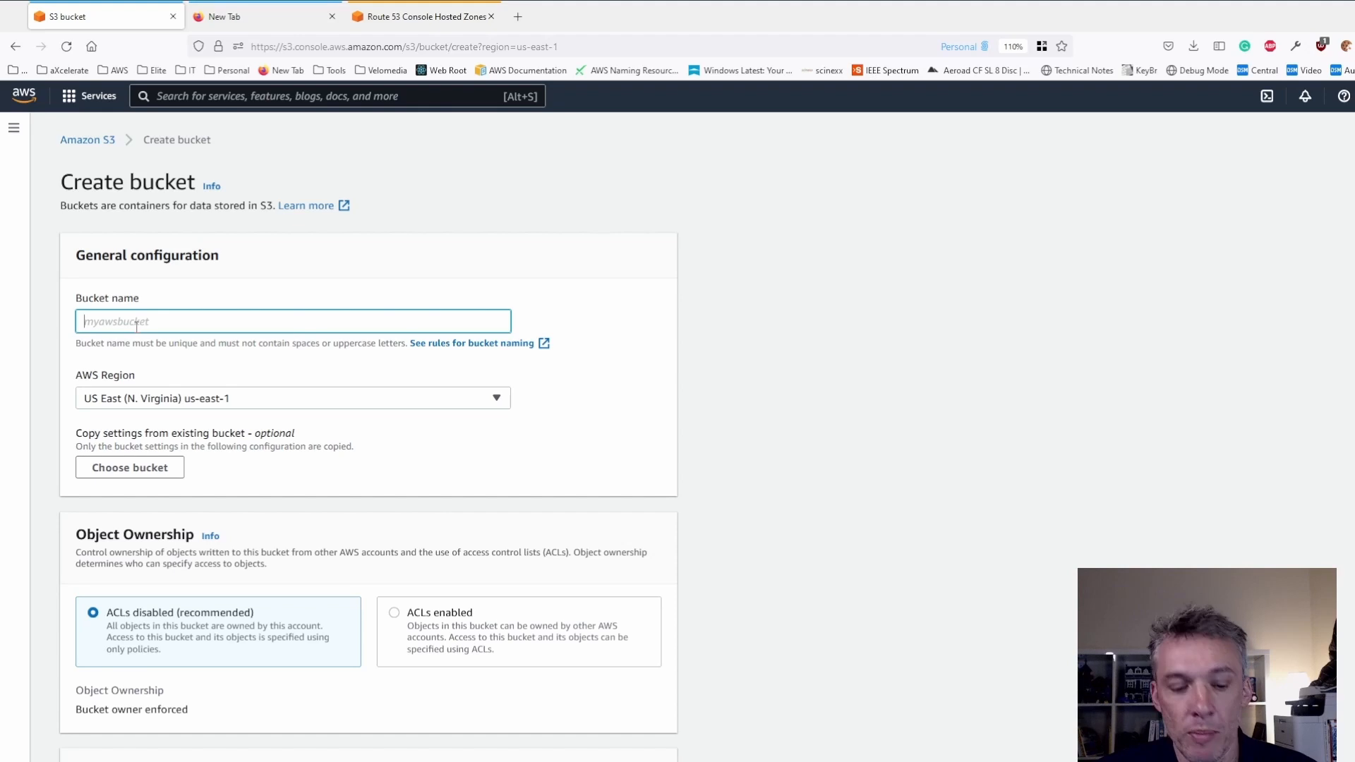
text(demo)
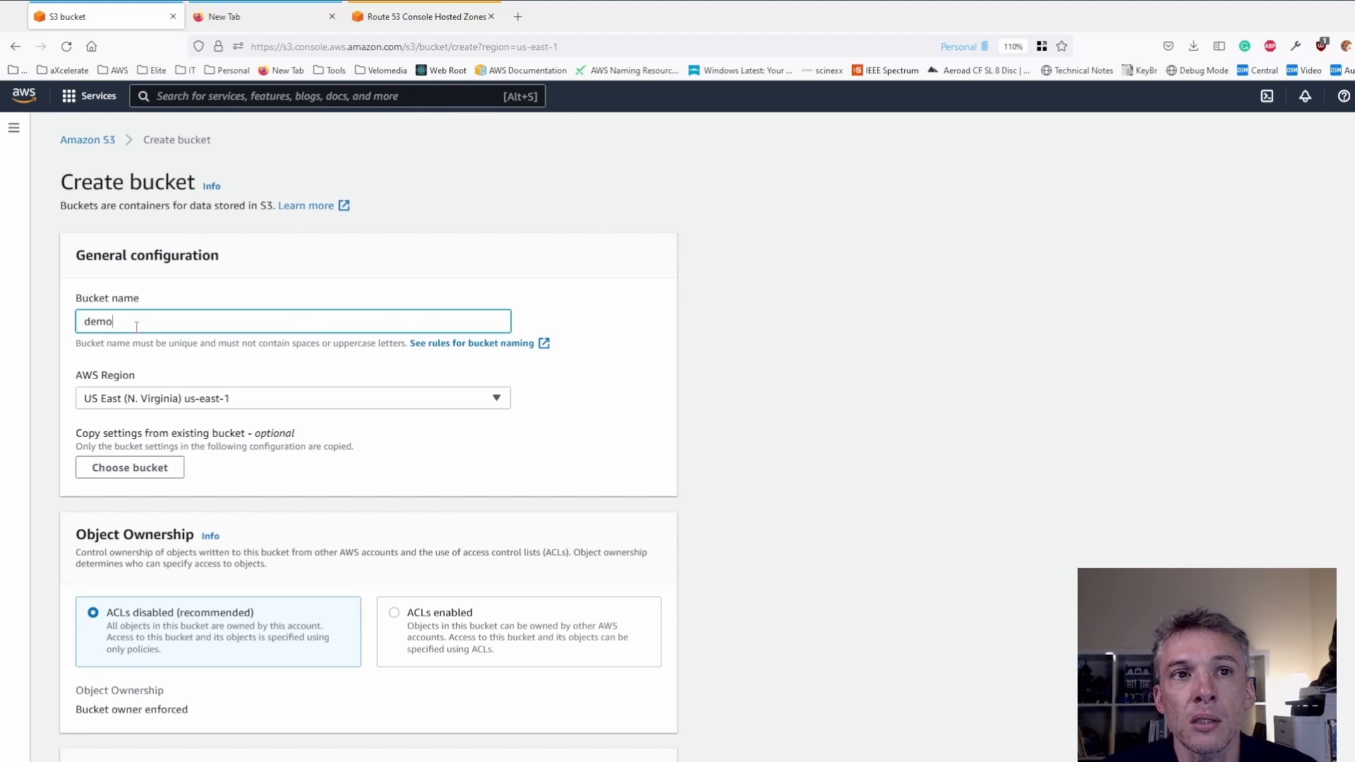
text(.scherzer.com.au)
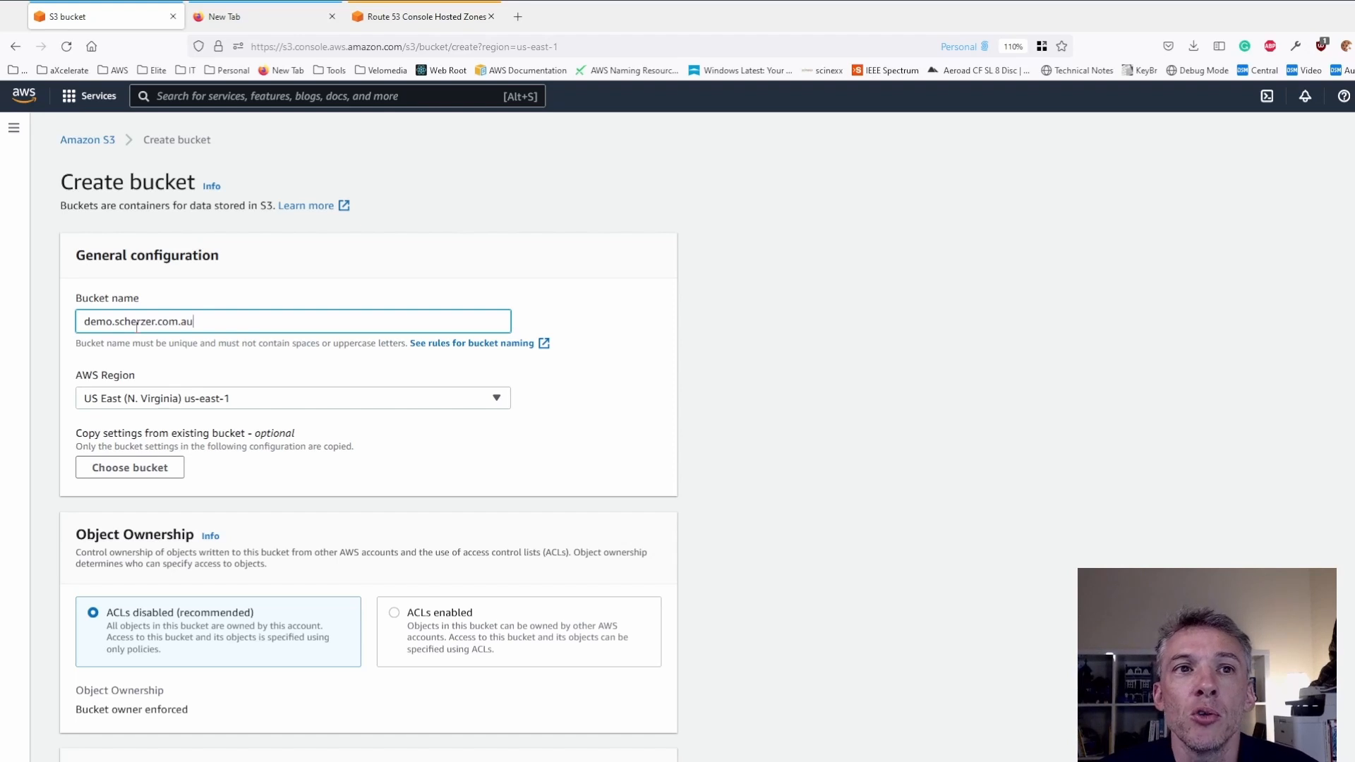
click(386, 290)
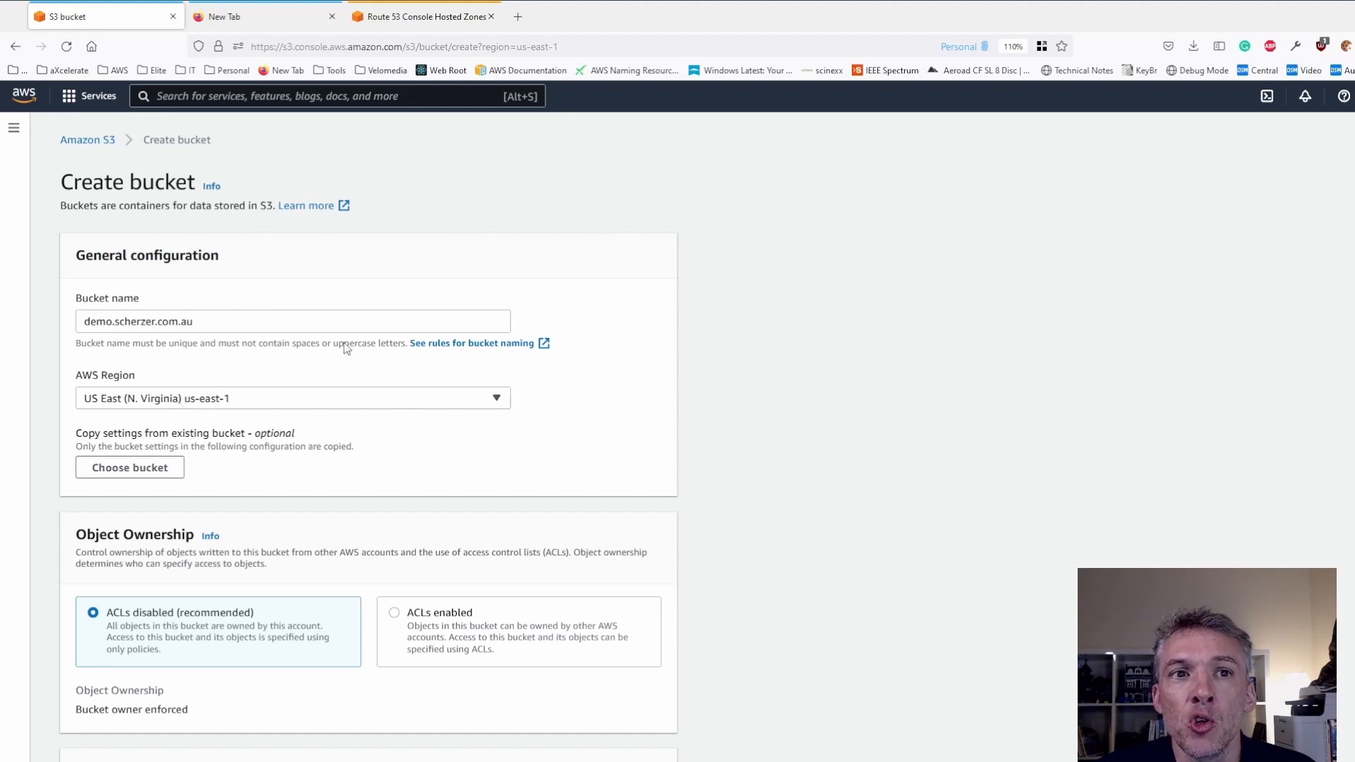
- Enable default server-side encryption with Amazon S3-managed keys (SSE-S3), keep all public access blocked, and create the bucket
scroll(485, 482, down, 3)
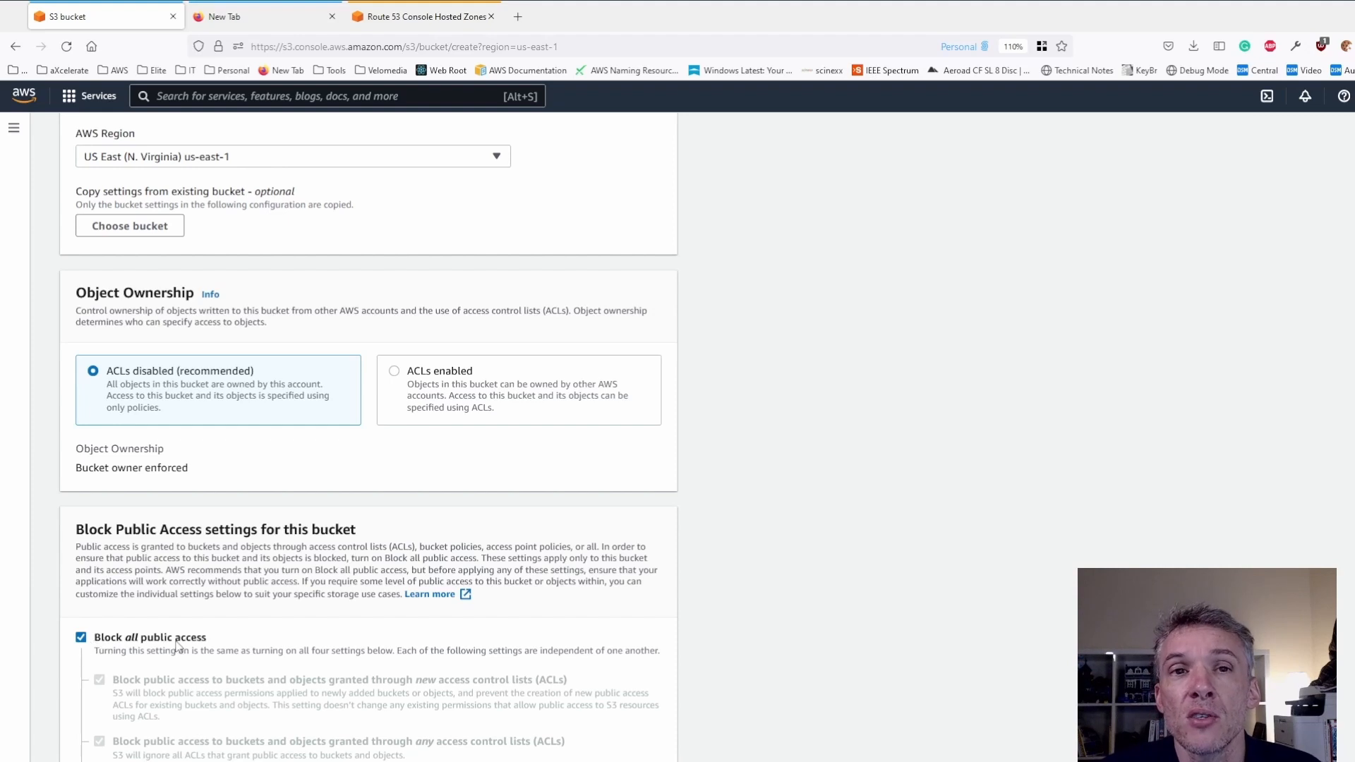
scroll(185, 627, down, 3)
scroll(185, 627, down, 3)
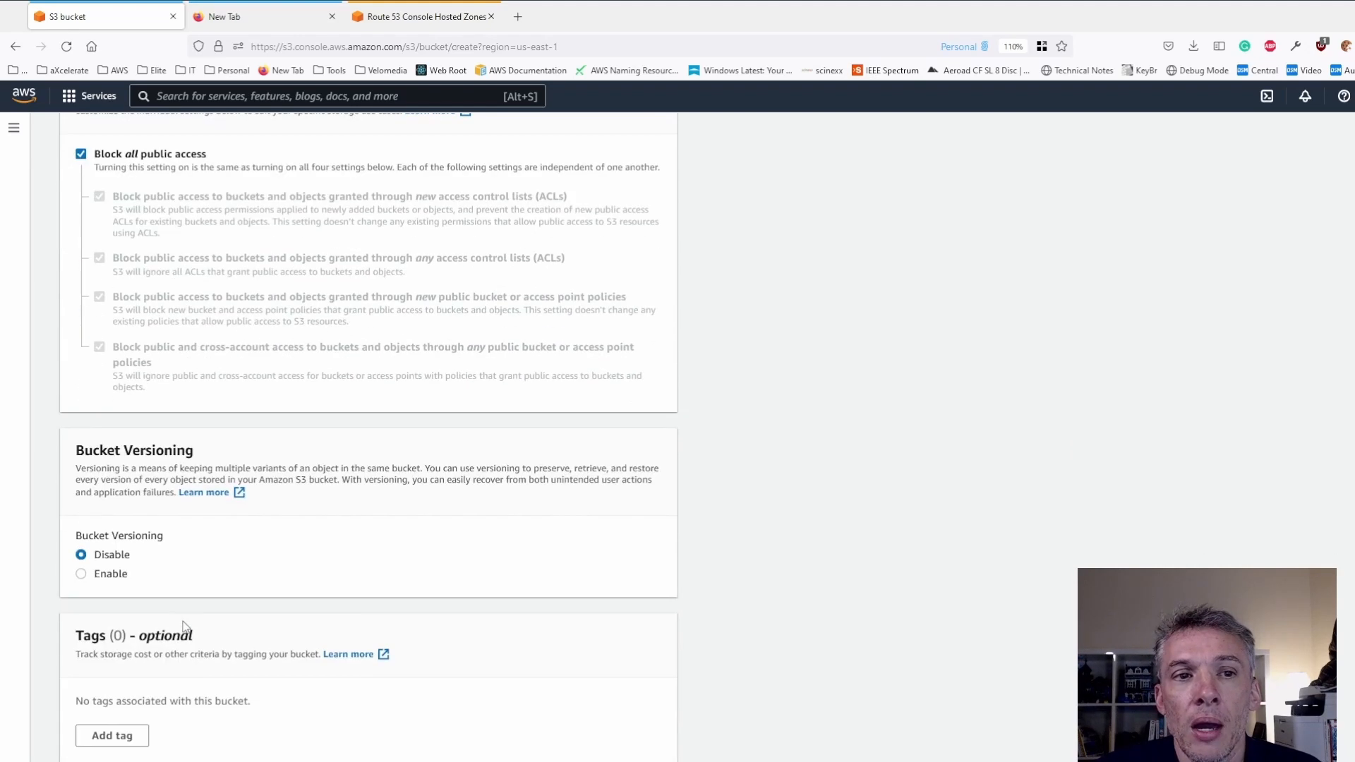
scroll(175, 535, down, 3)
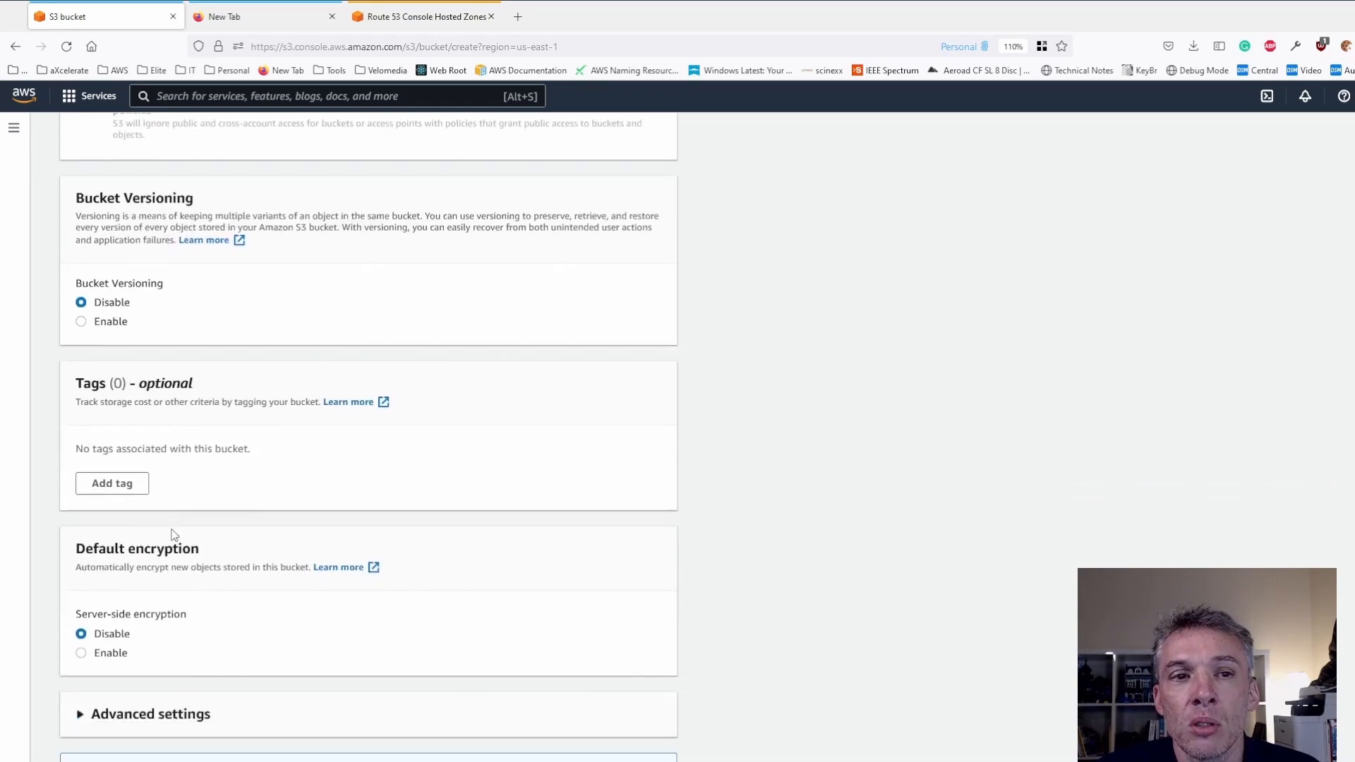
click(81, 653)
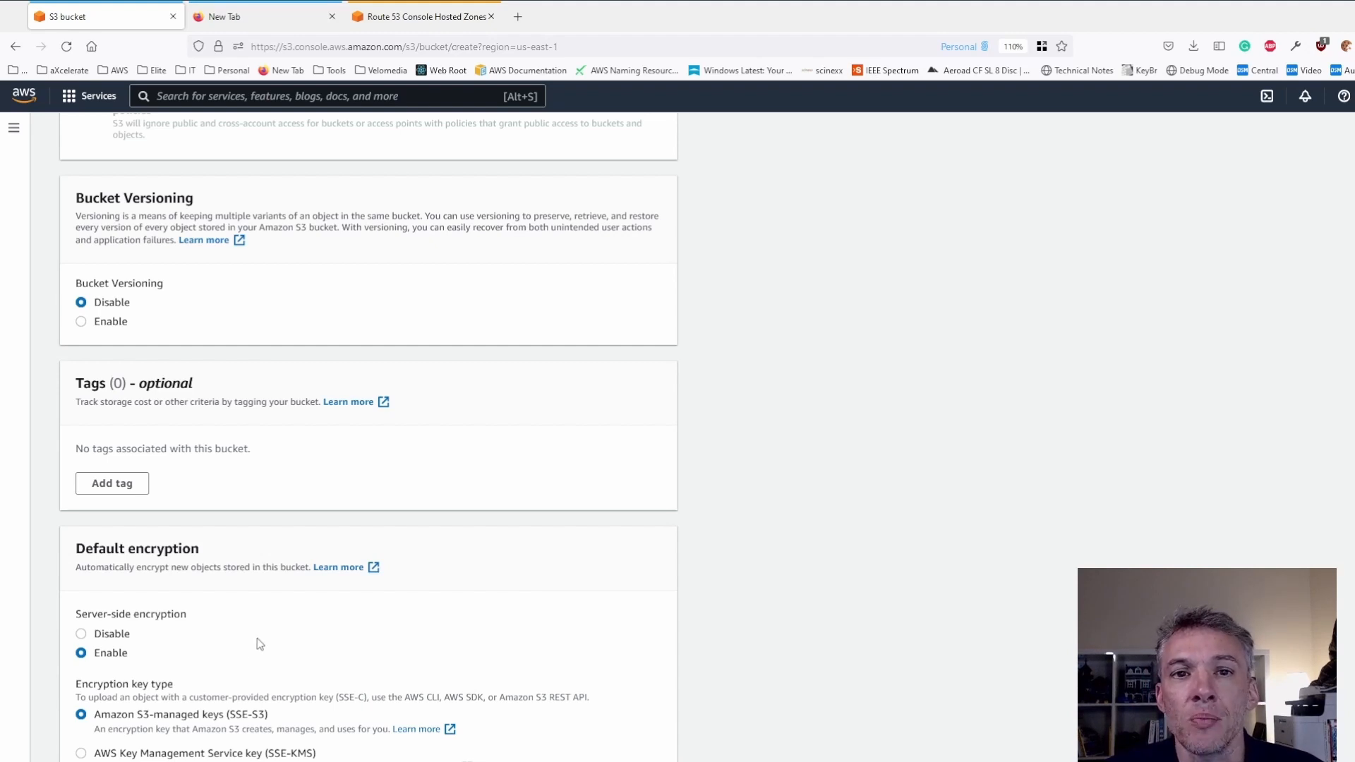
scroll(257, 638, down, 2)
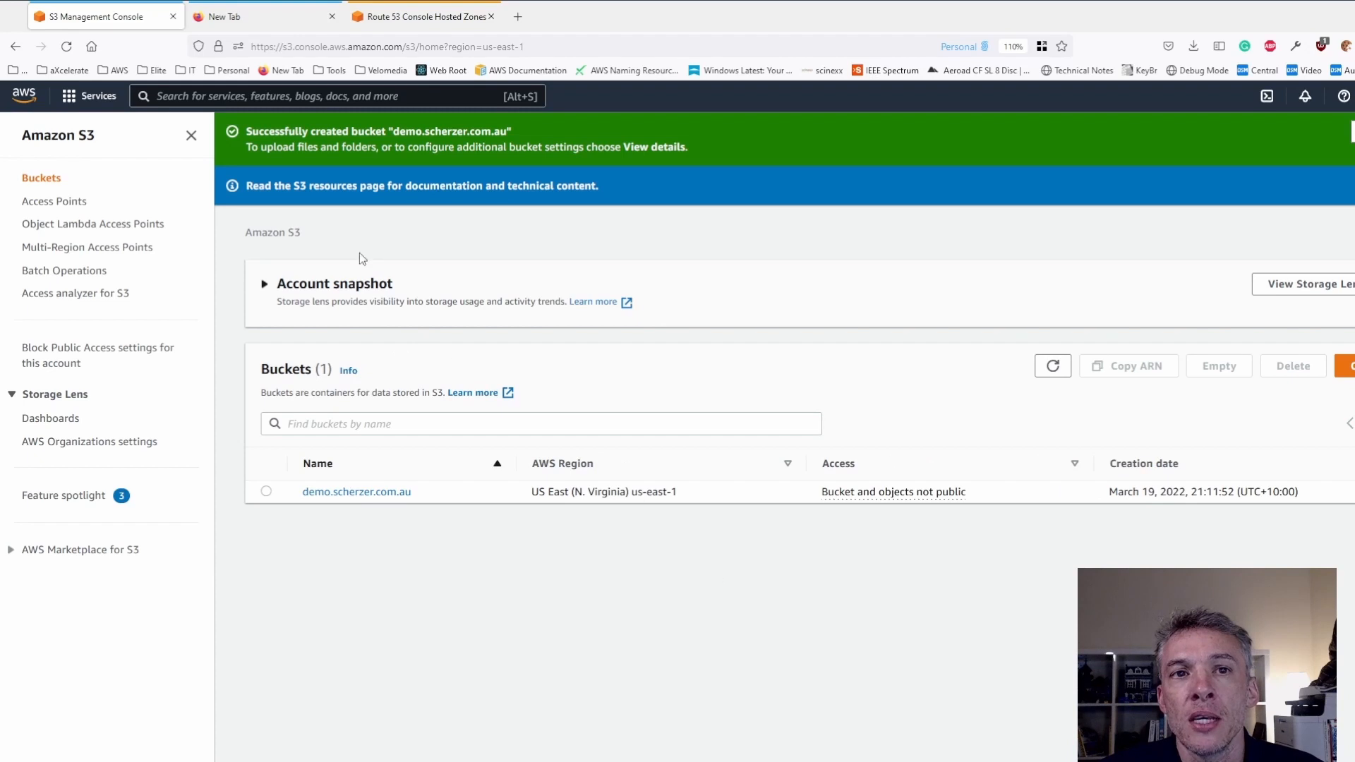
- Open the demo.scherzer.com.au bucket and upload index.html to it
click(348, 494)
click(1043, 356)
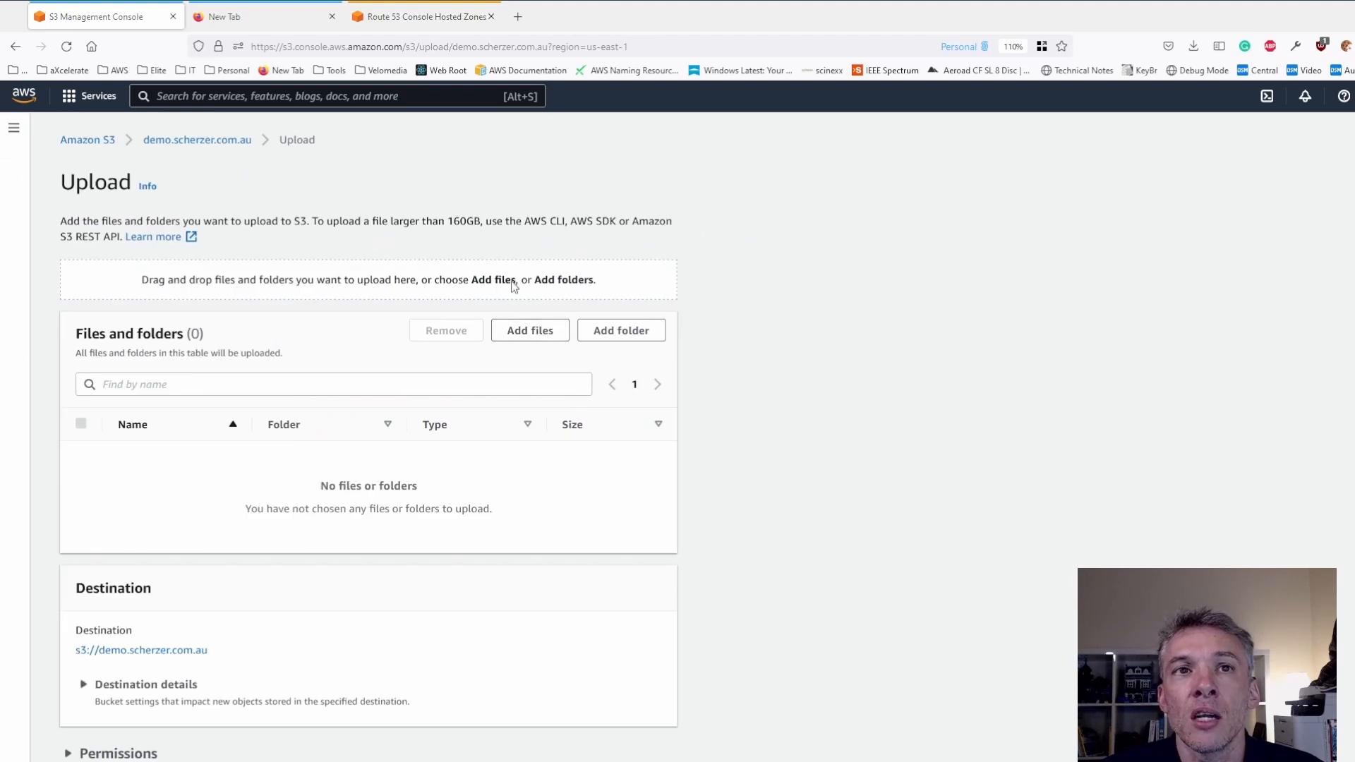
click(646, 717)
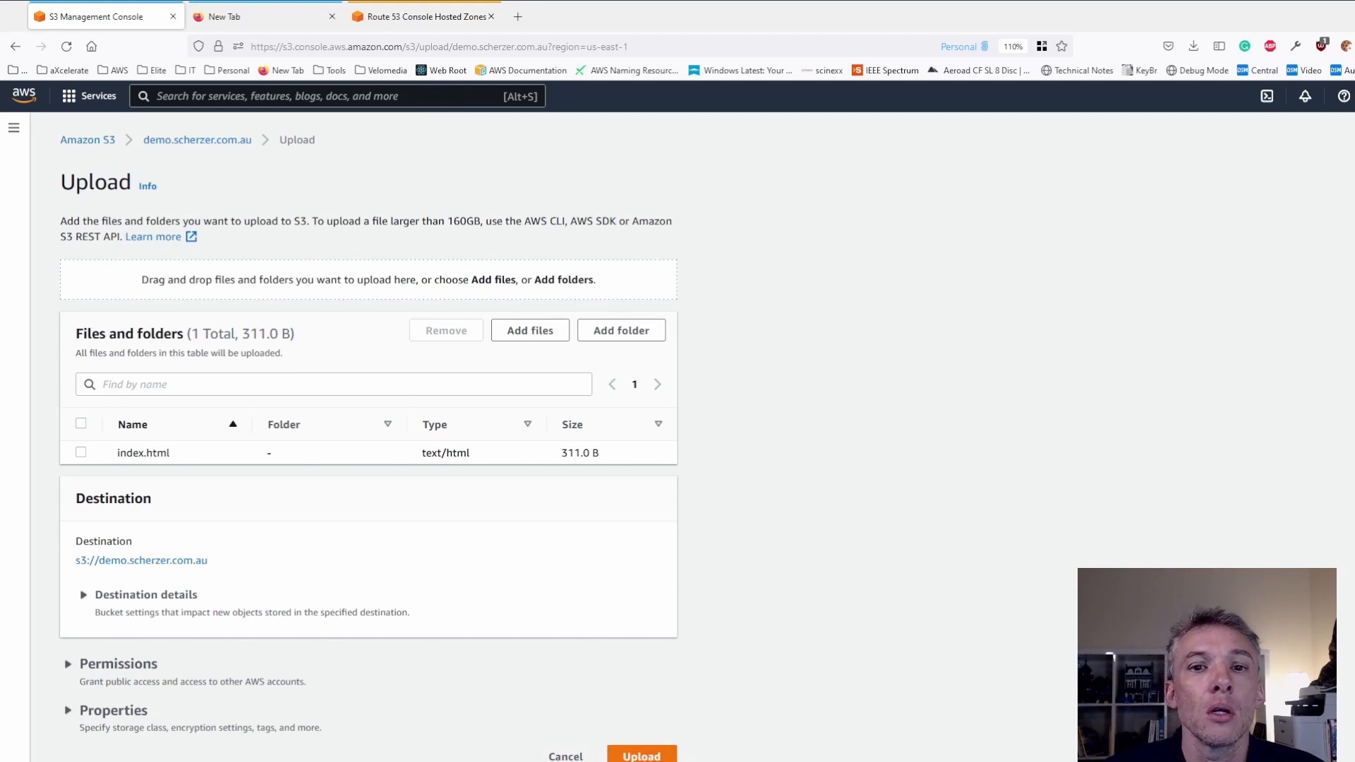
click(638, 754)
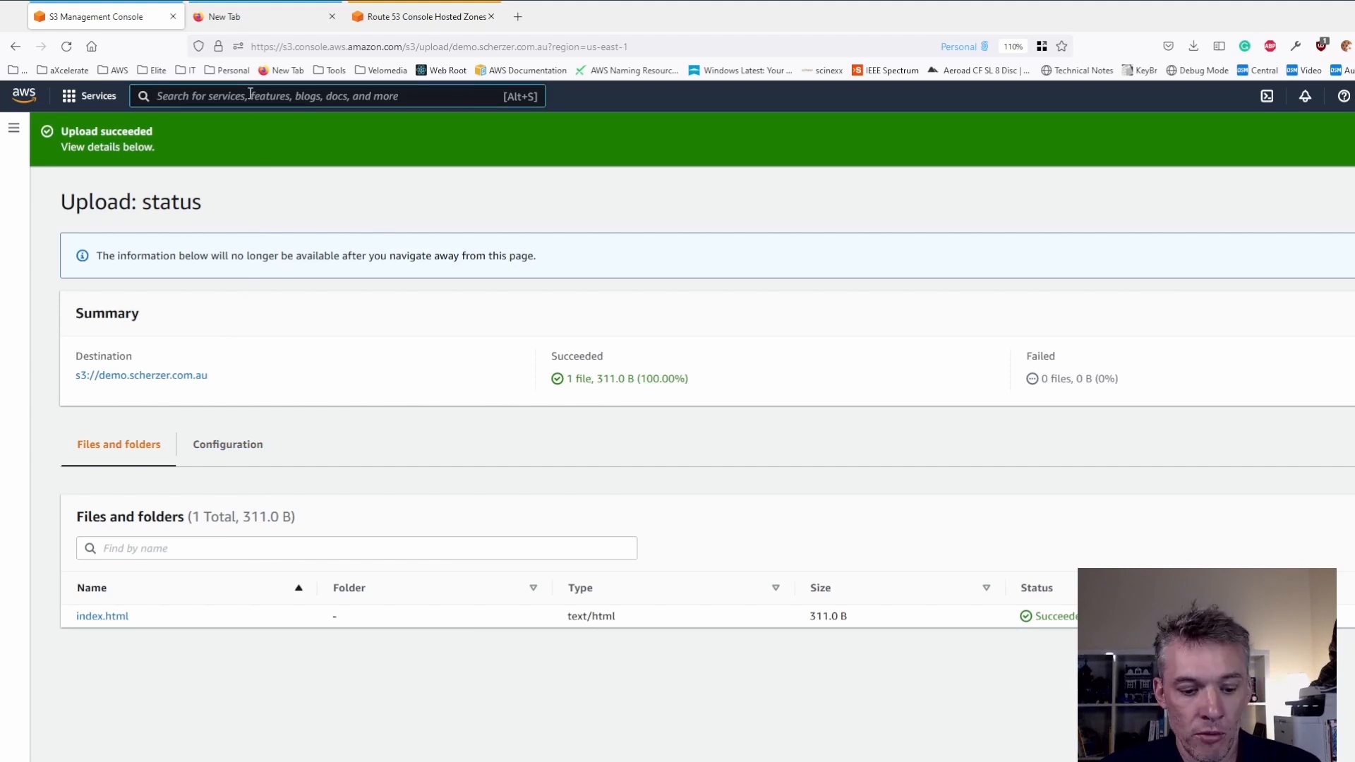
- Open the CloudFront service and start creating a new distribution
text(cloudfront)
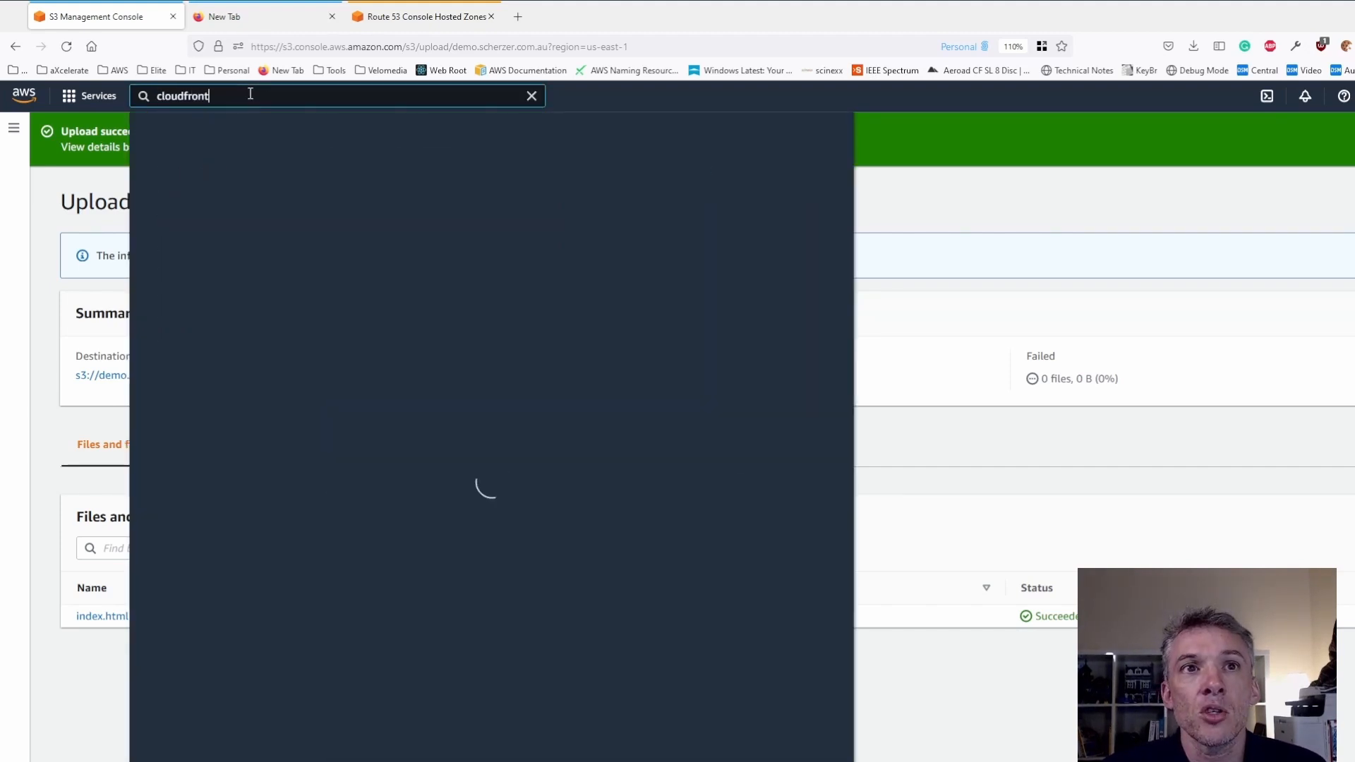
click(381, 217)
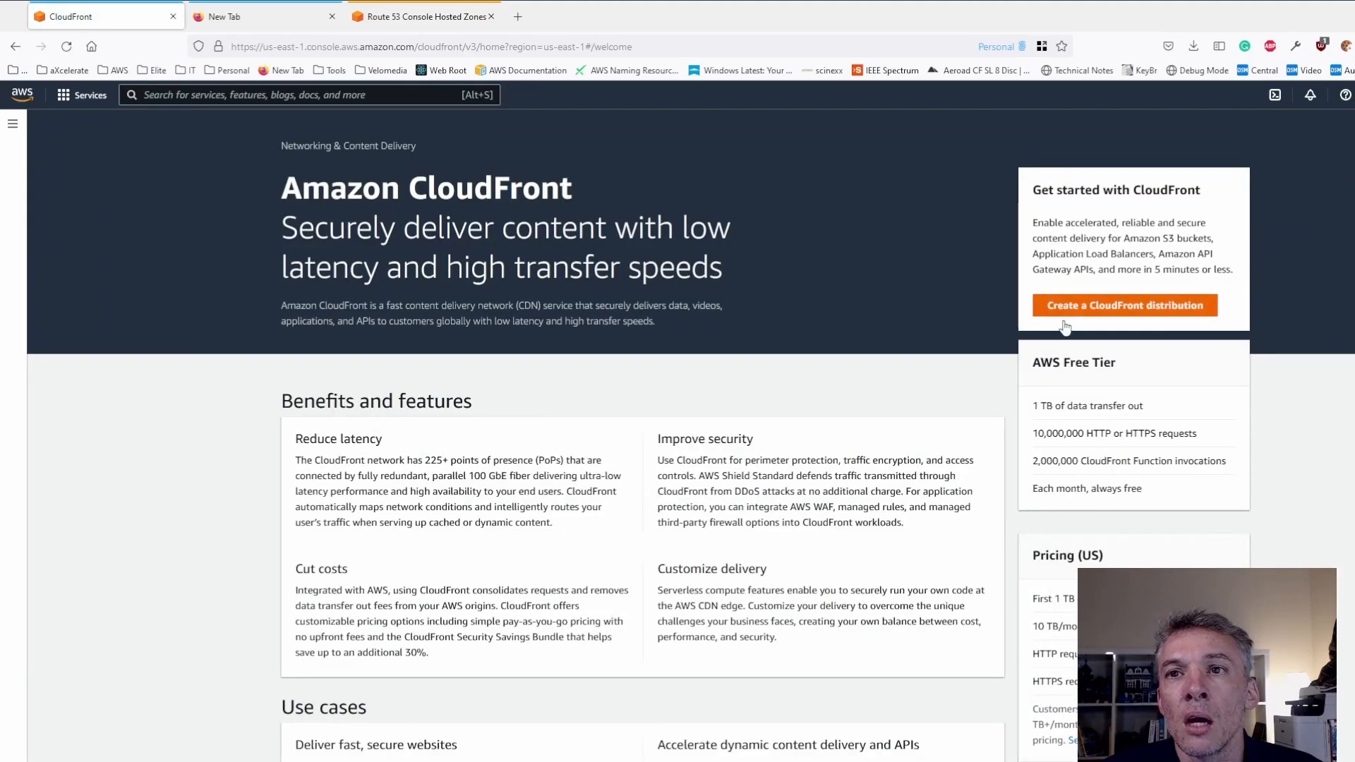
click(1092, 311)
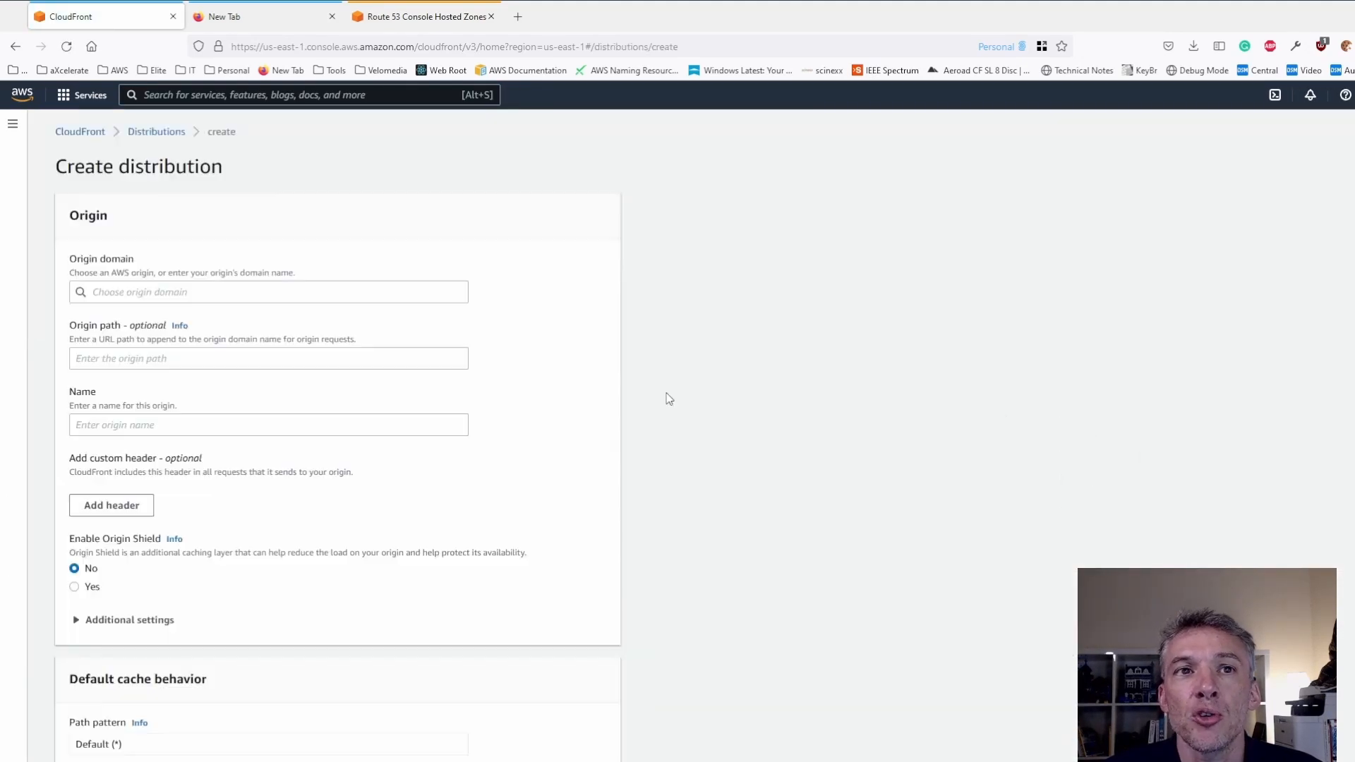
- Choose the demo.scherzer.com.au S3 bucket as the distribution's origin domain and check the origin name
click(266, 291)
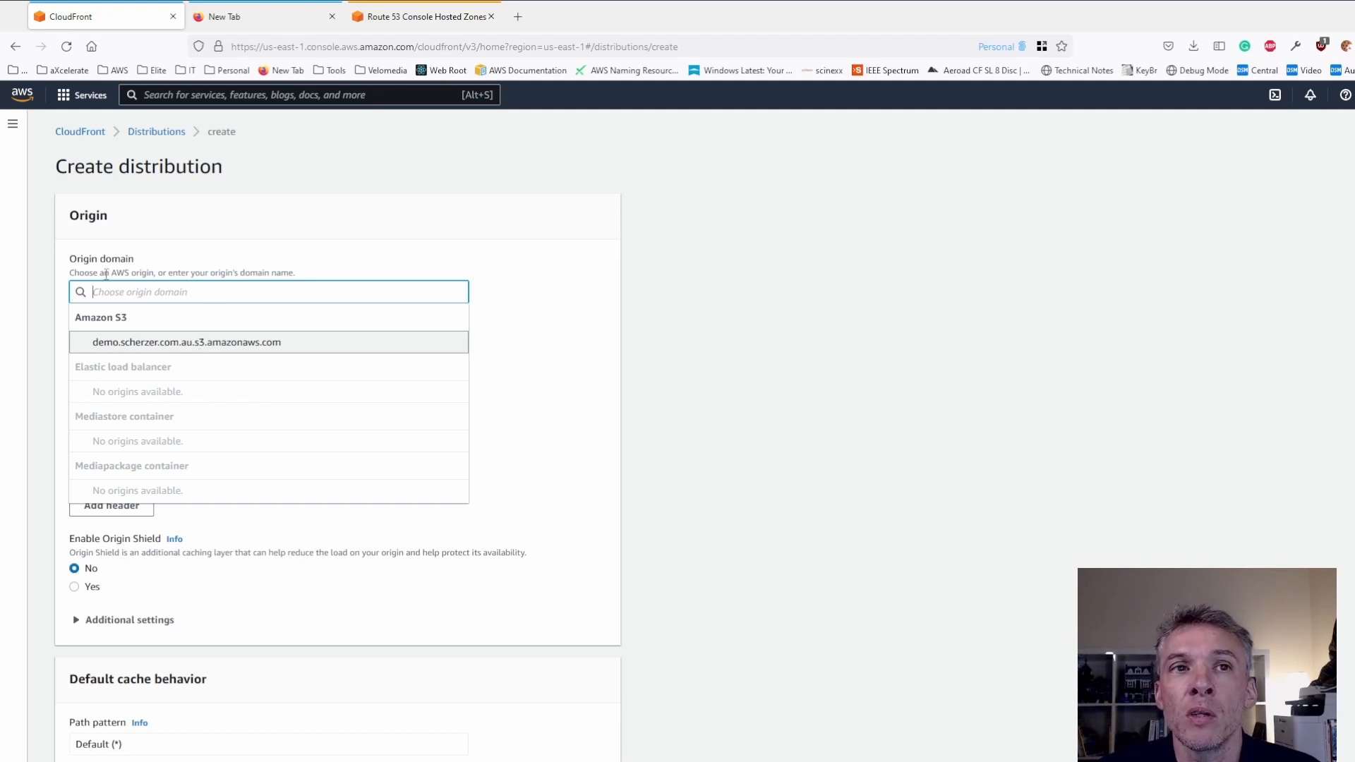
click(178, 344)
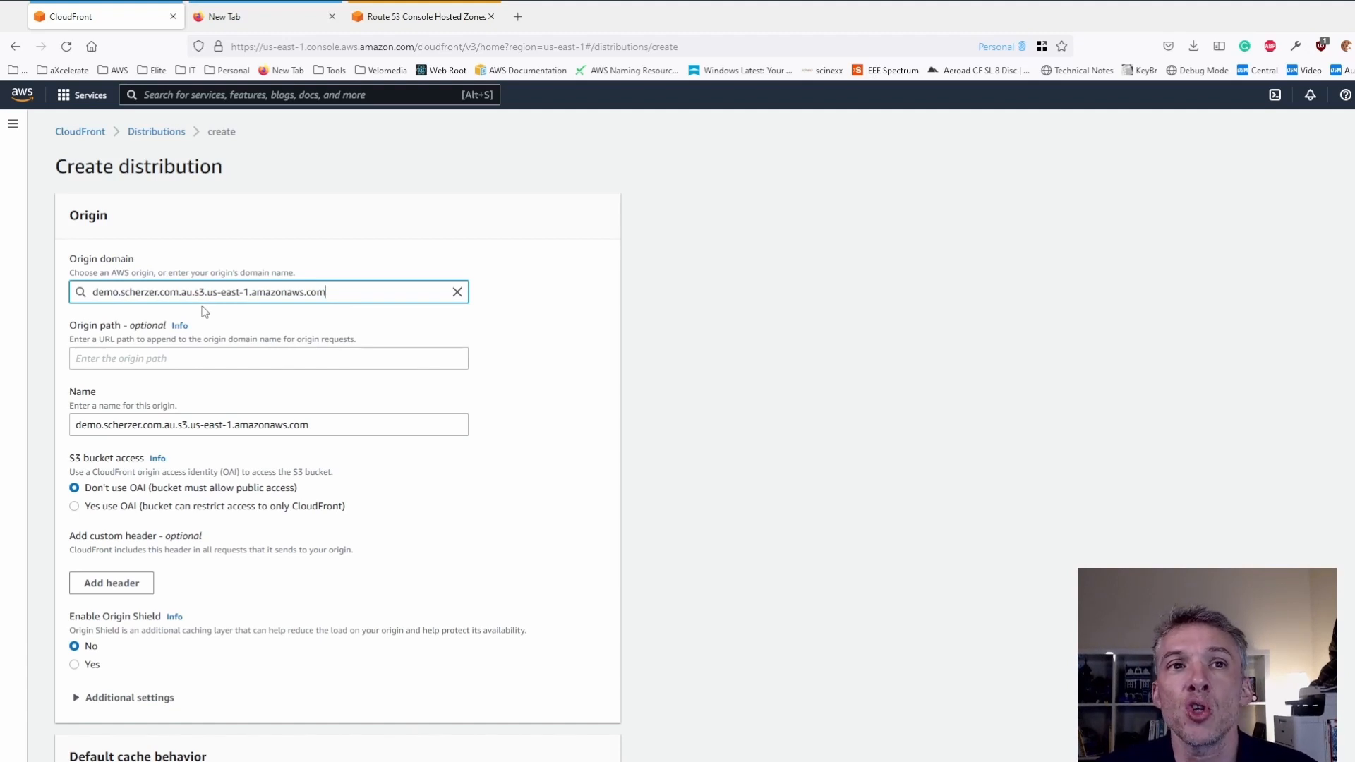
scroll(644, 419, down, 1)
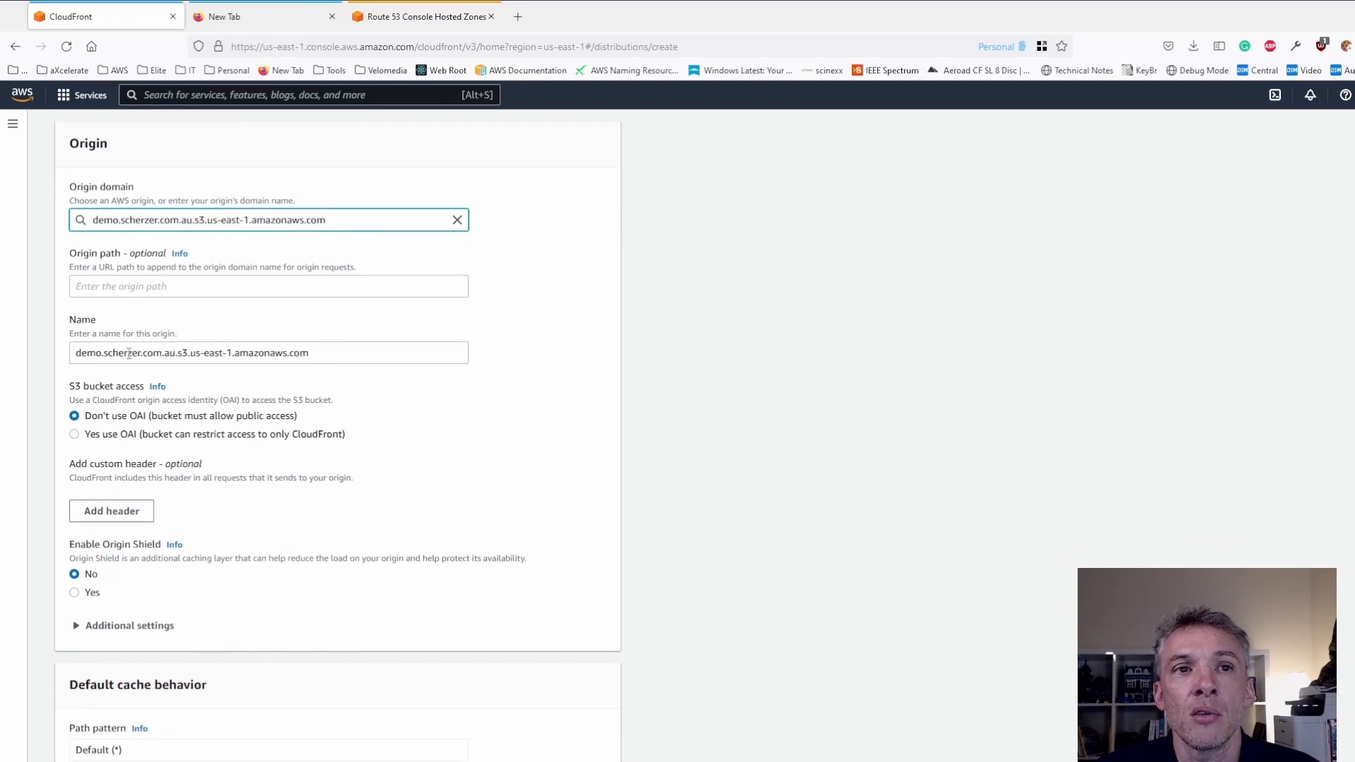
drag(326, 351, 64, 372)
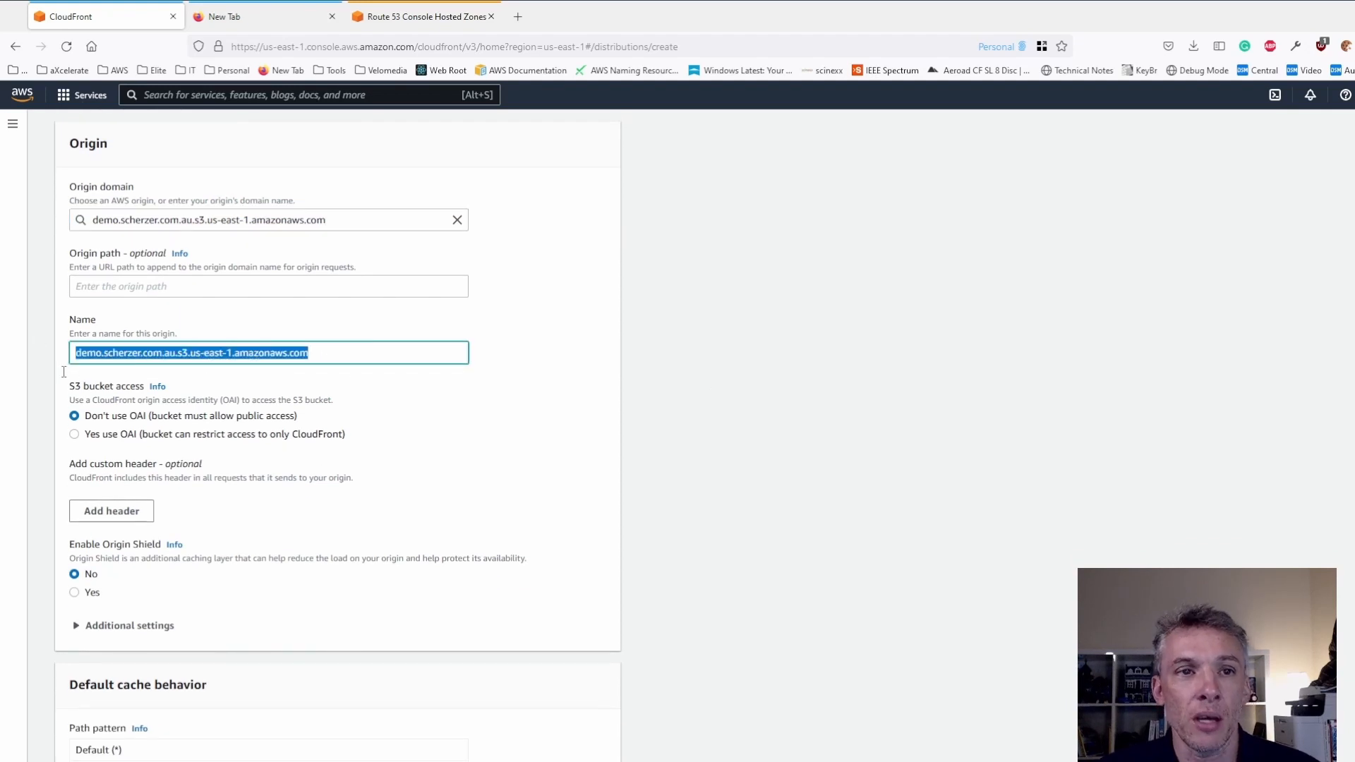
click(552, 448)
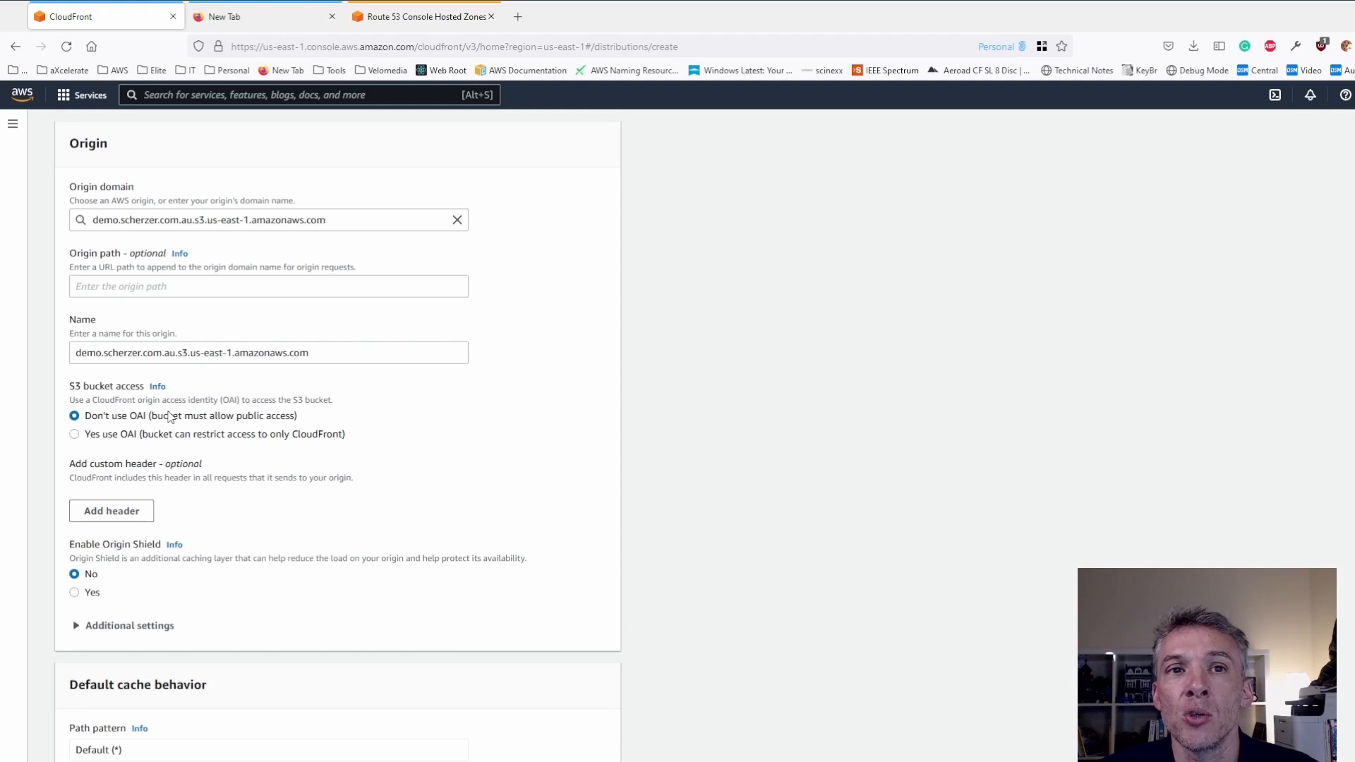
- Restrict bucket access with the OAI access-identity-demo.scherzer.com.au.s3.us-east-1.amazonaws.com and let CloudFront update the bucket policy
click(77, 435)
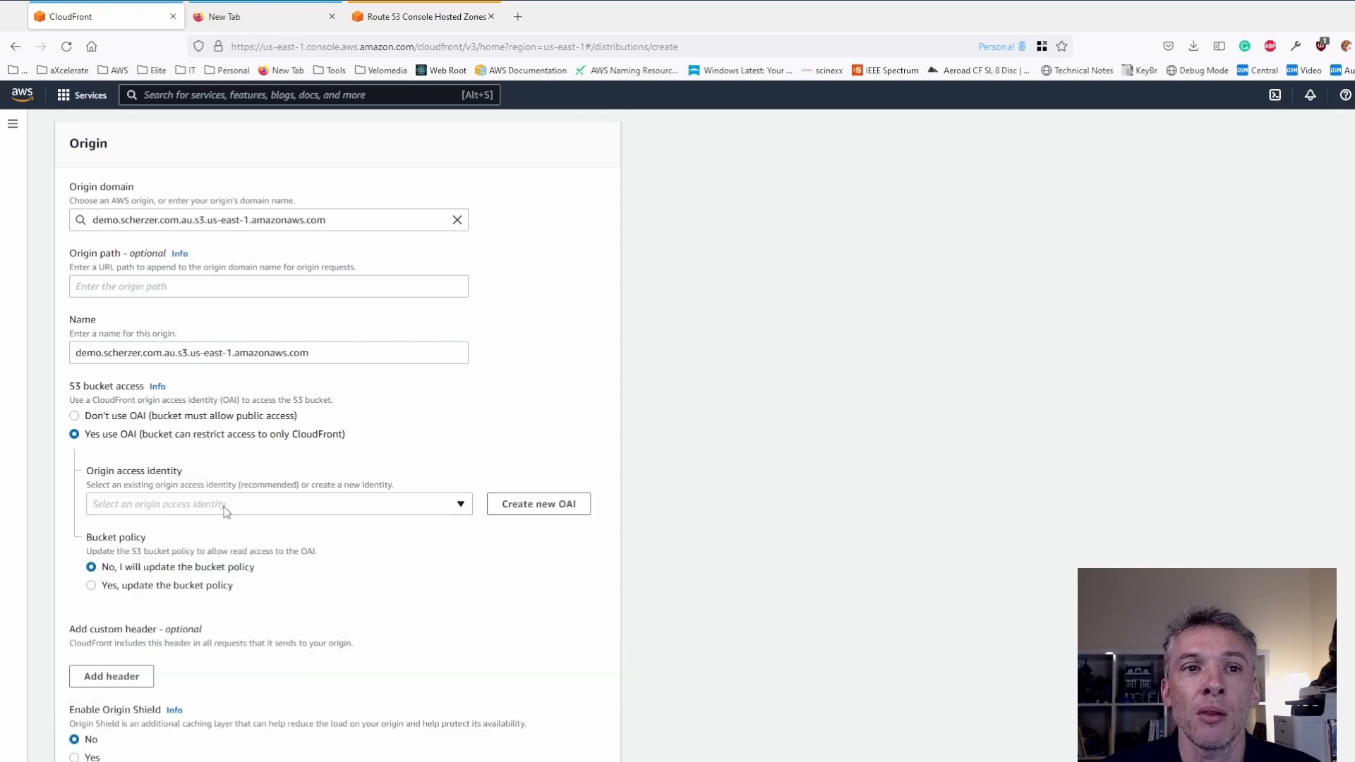
click(457, 506)
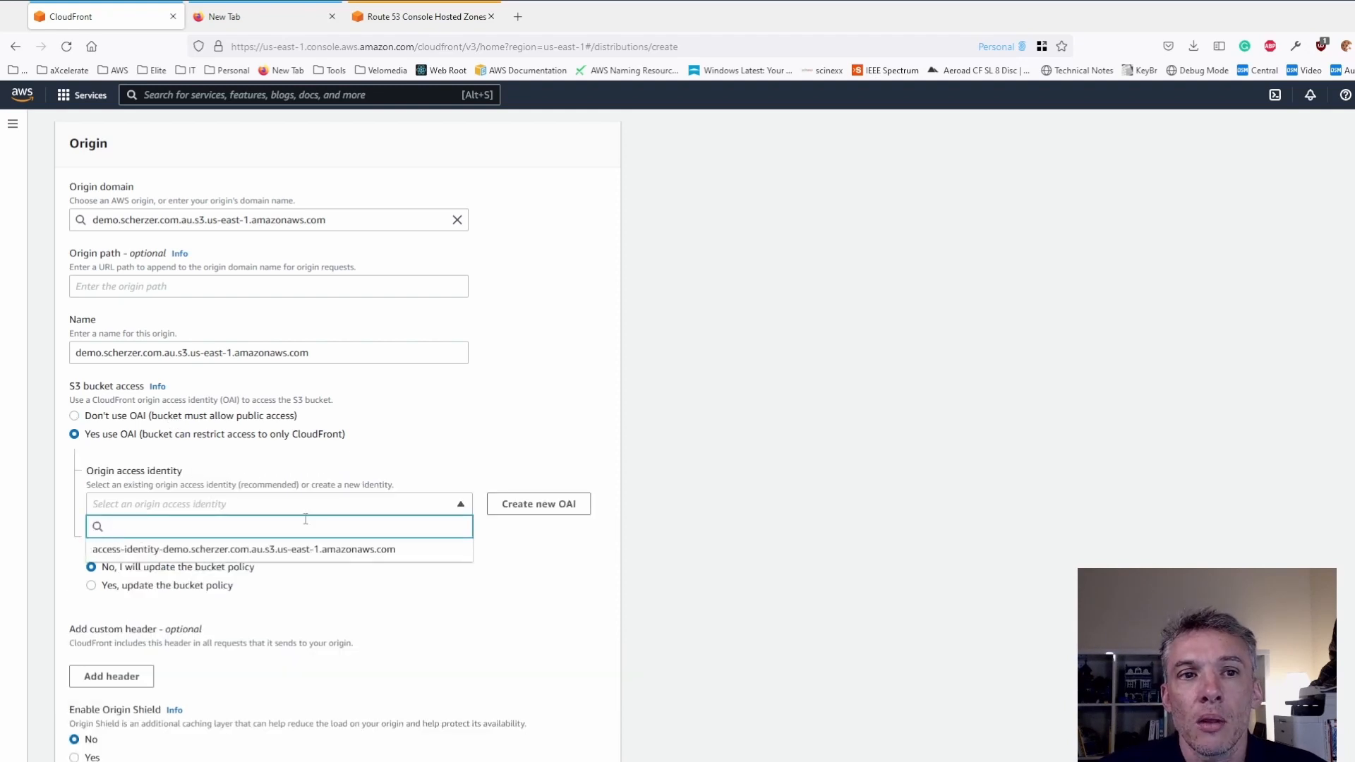
click(144, 550)
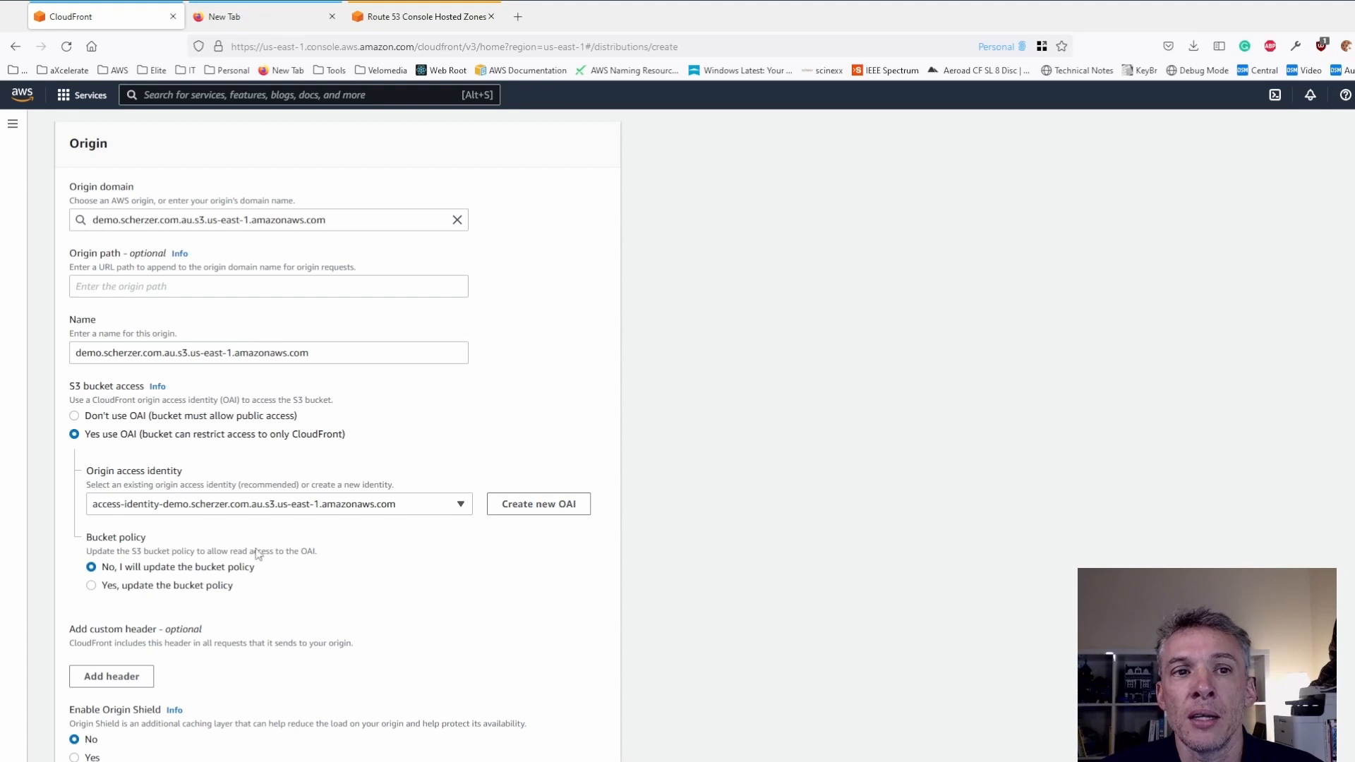
click(91, 587)
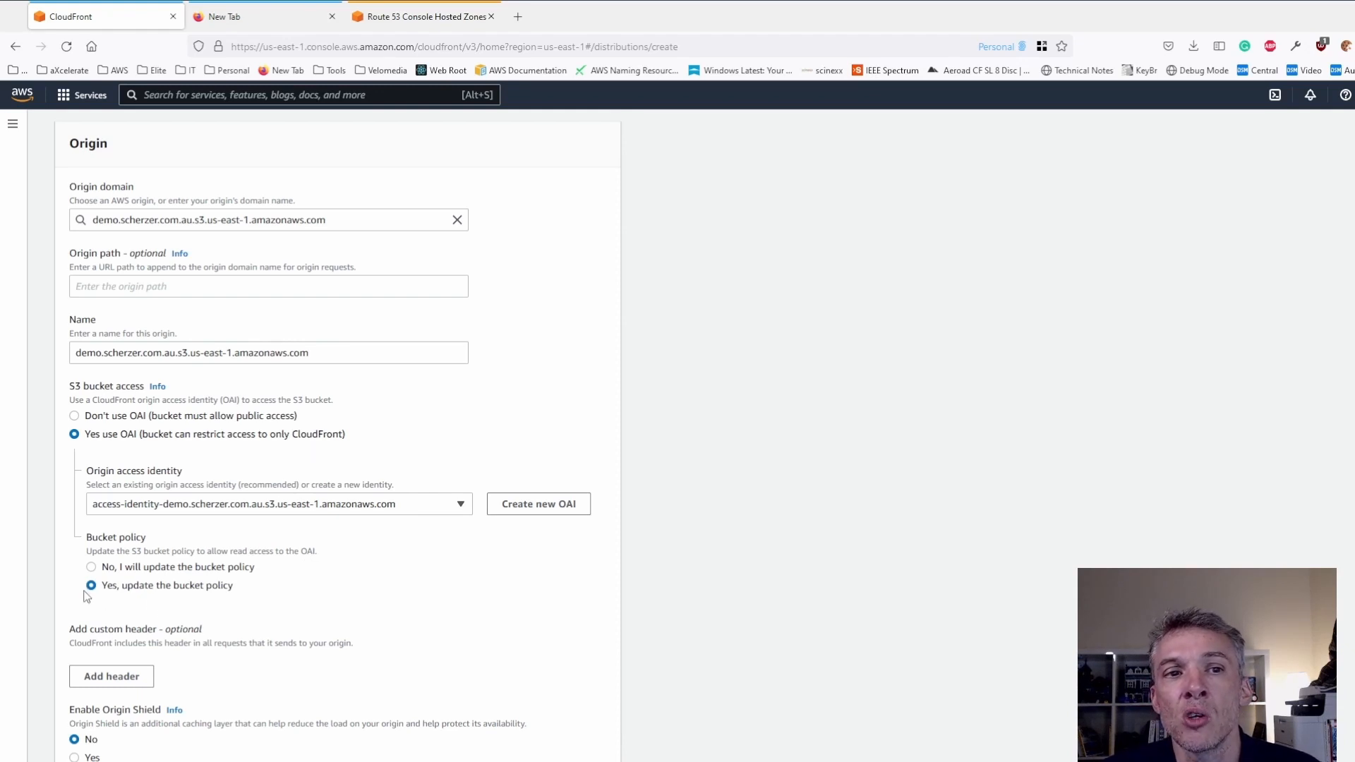
- Check the origin's additional settings and set the viewer protocol policy to Redirect HTTP to HTTPS
scroll(330, 572, down, 7)
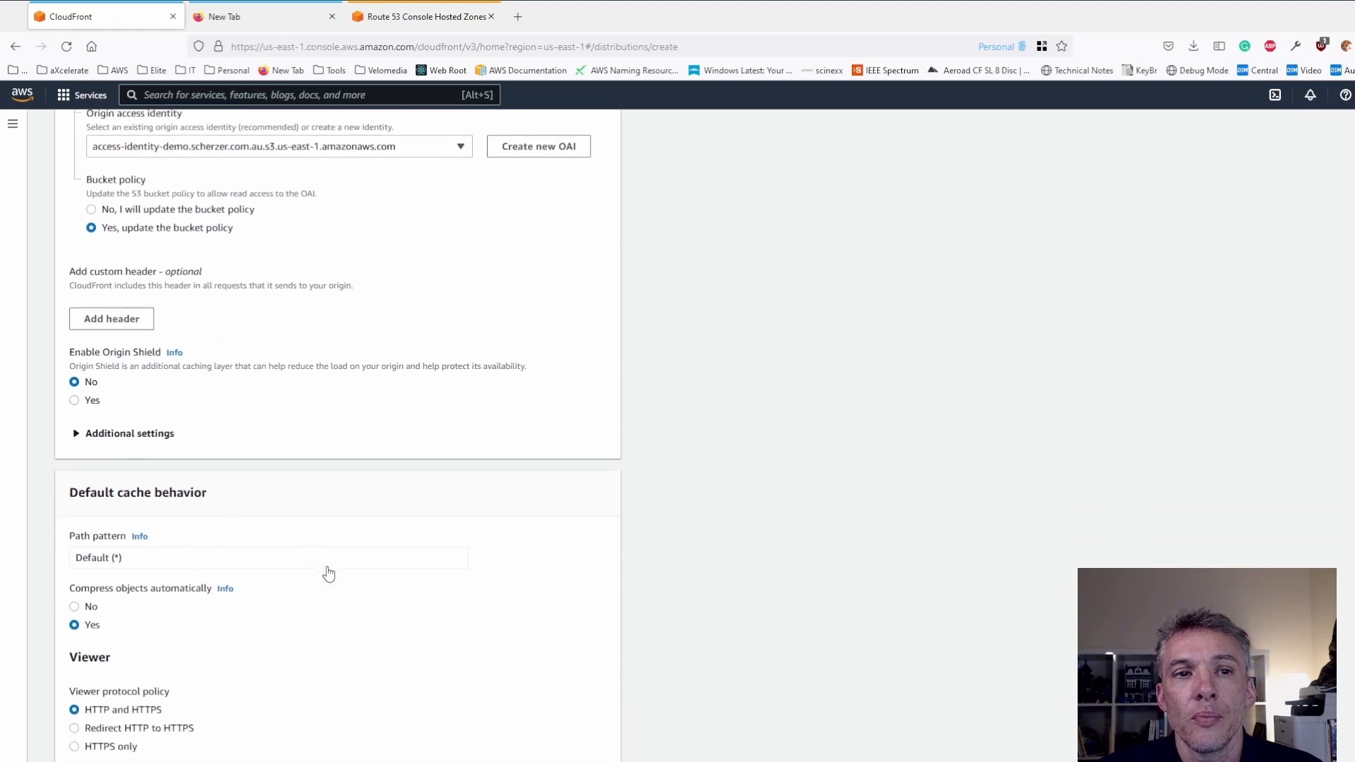
click(74, 287)
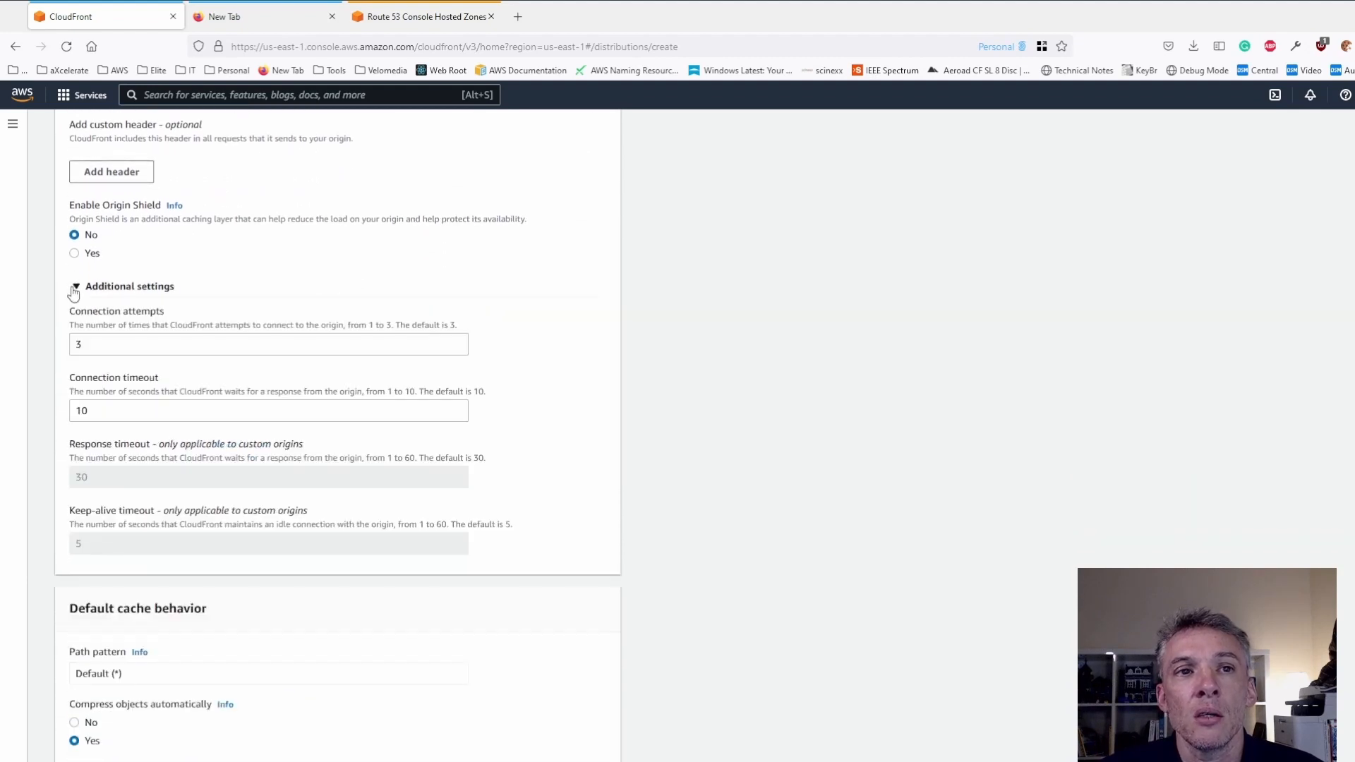
key(Tab)
scroll(256, 555, down, 4)
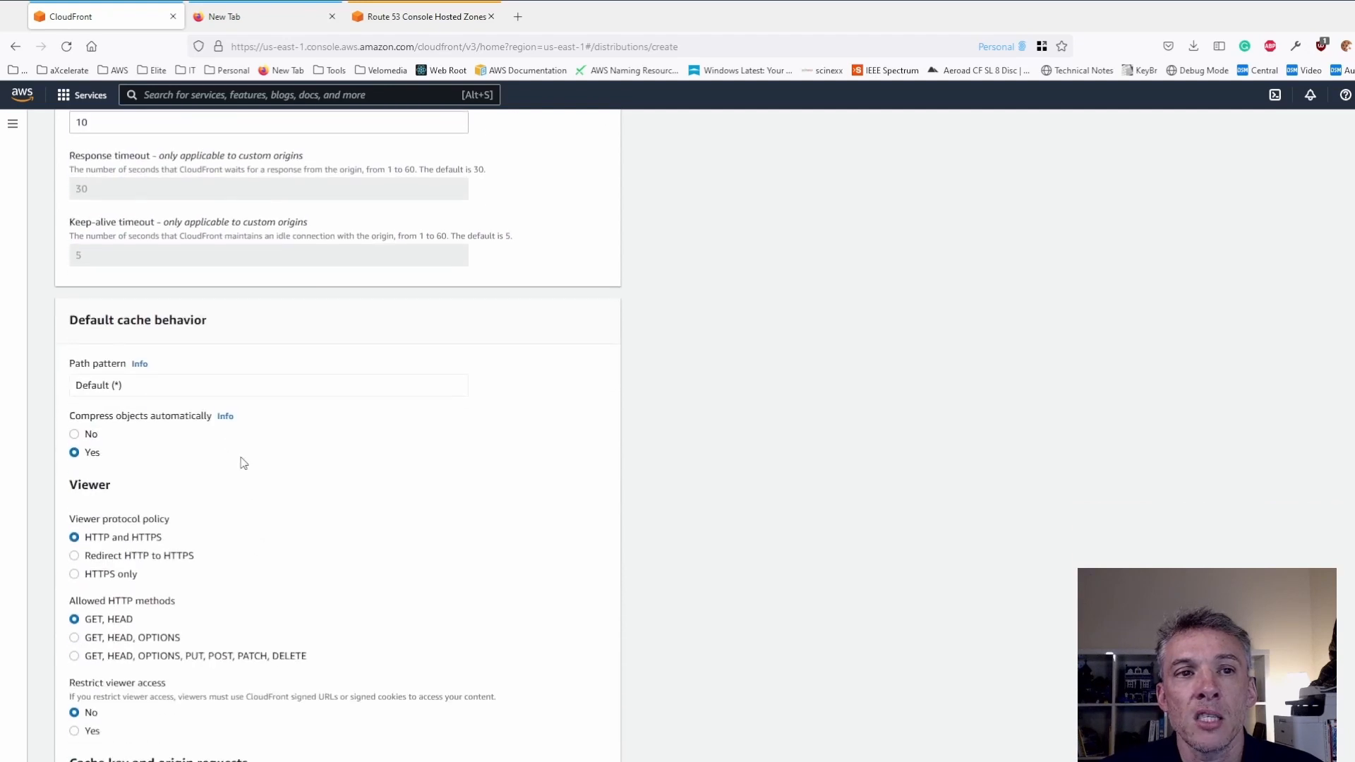
click(74, 557)
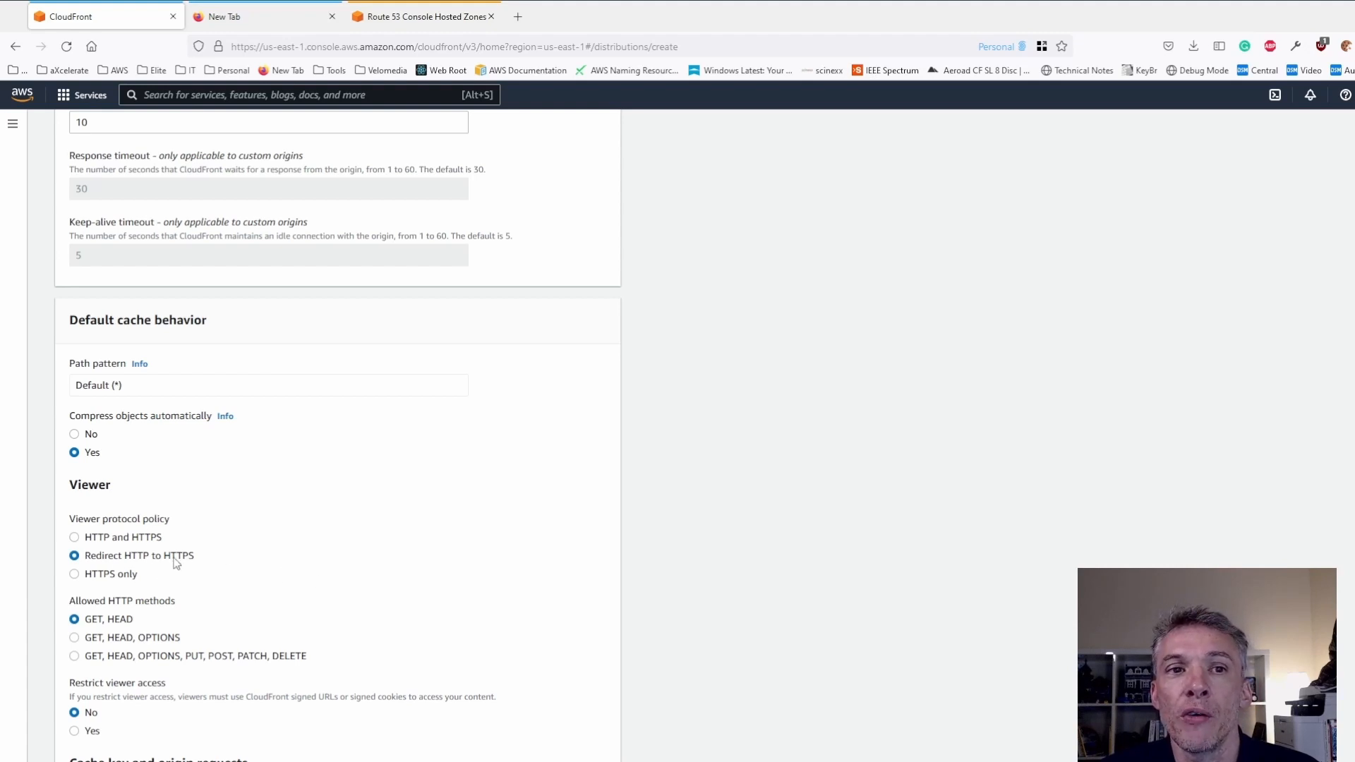
- Set the cache policy of the default cache behavior to CachingDisabled
scroll(315, 517, down, 4)
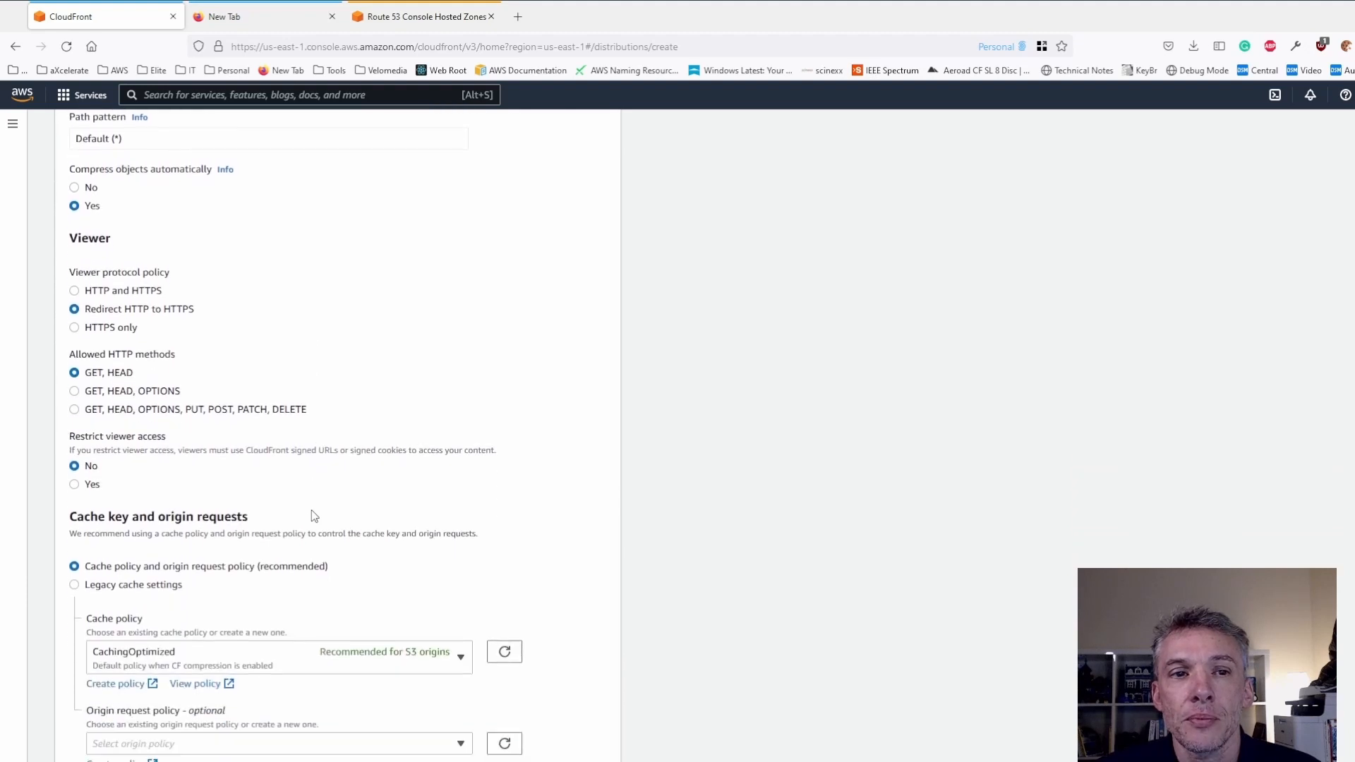
scroll(329, 430, down, 2)
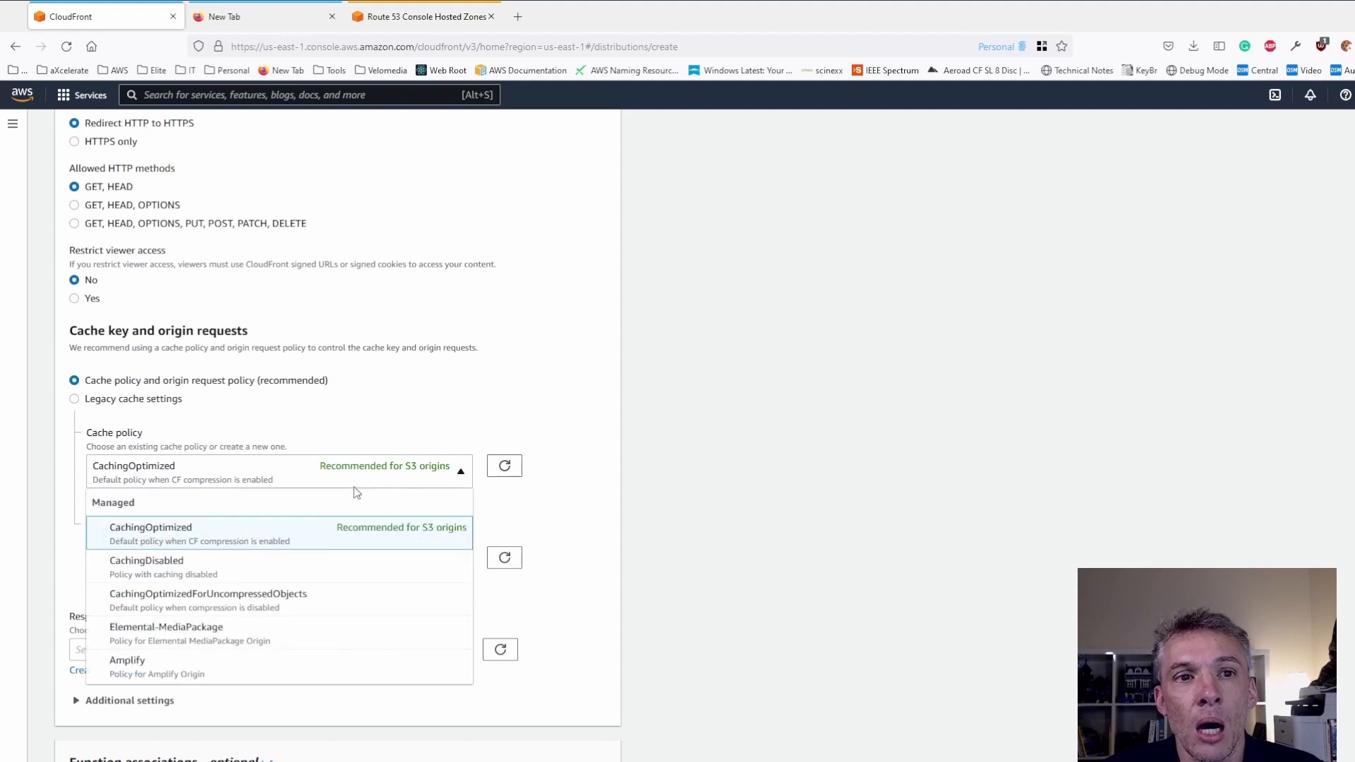
click(202, 577)
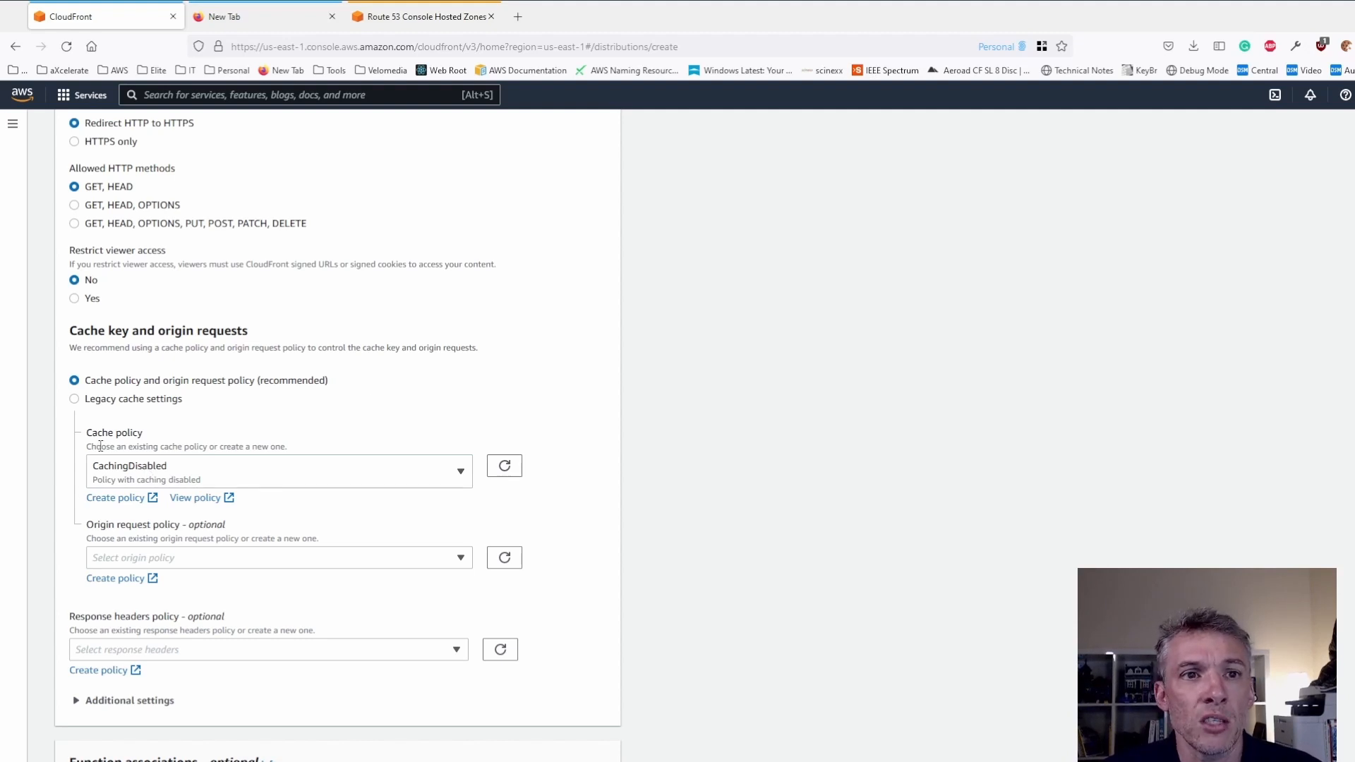
click(158, 472)
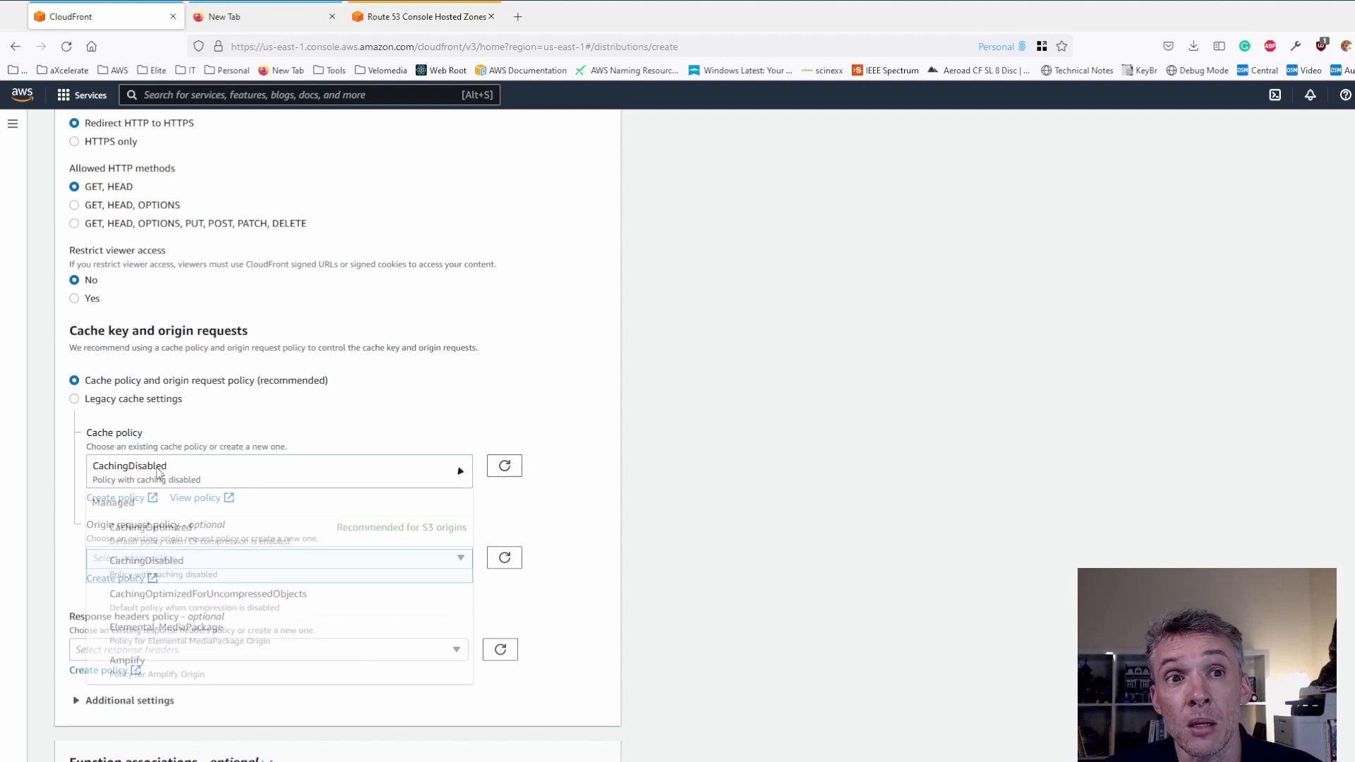
click(362, 399)
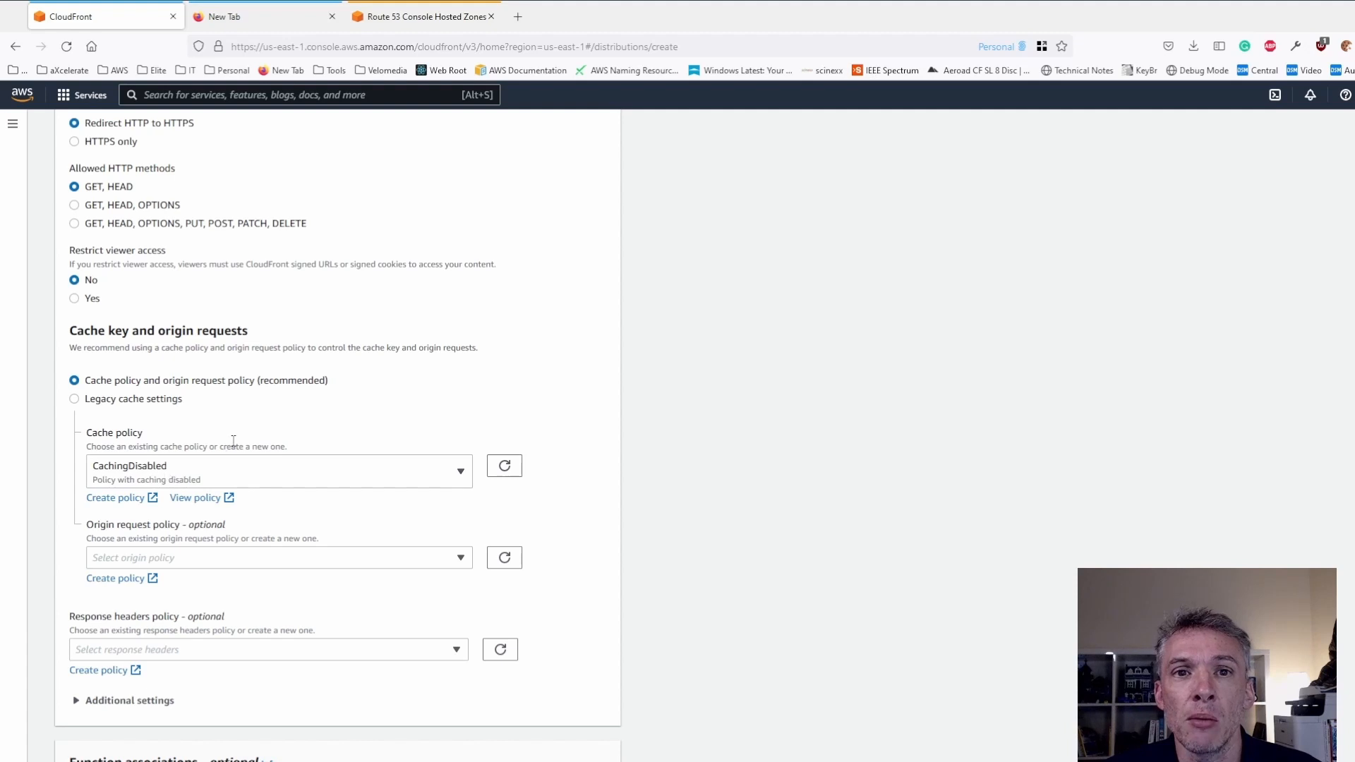
- Check the cache behavior's additional settings and add demo.scherzer.com.au as the distribution's alternate domain name (CNAME)
scroll(438, 388, down, 2)
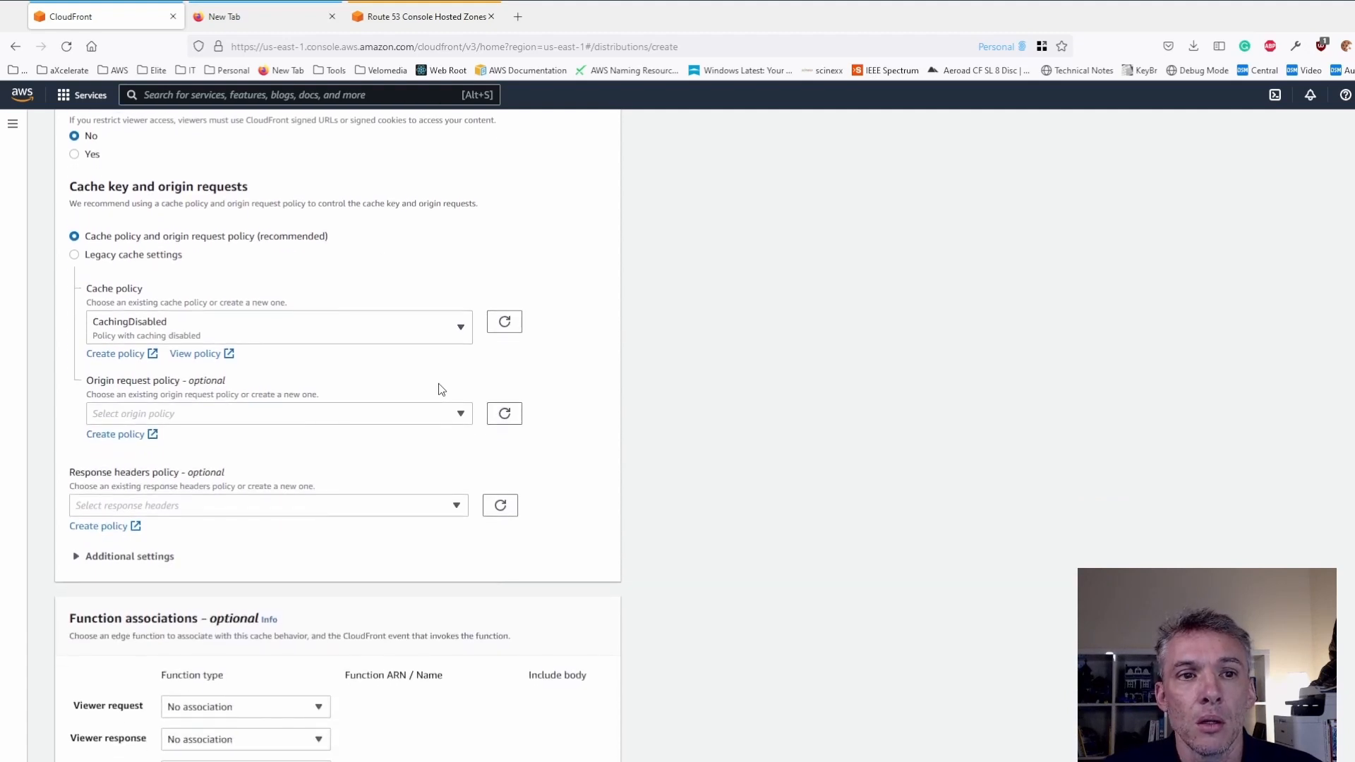
click(118, 557)
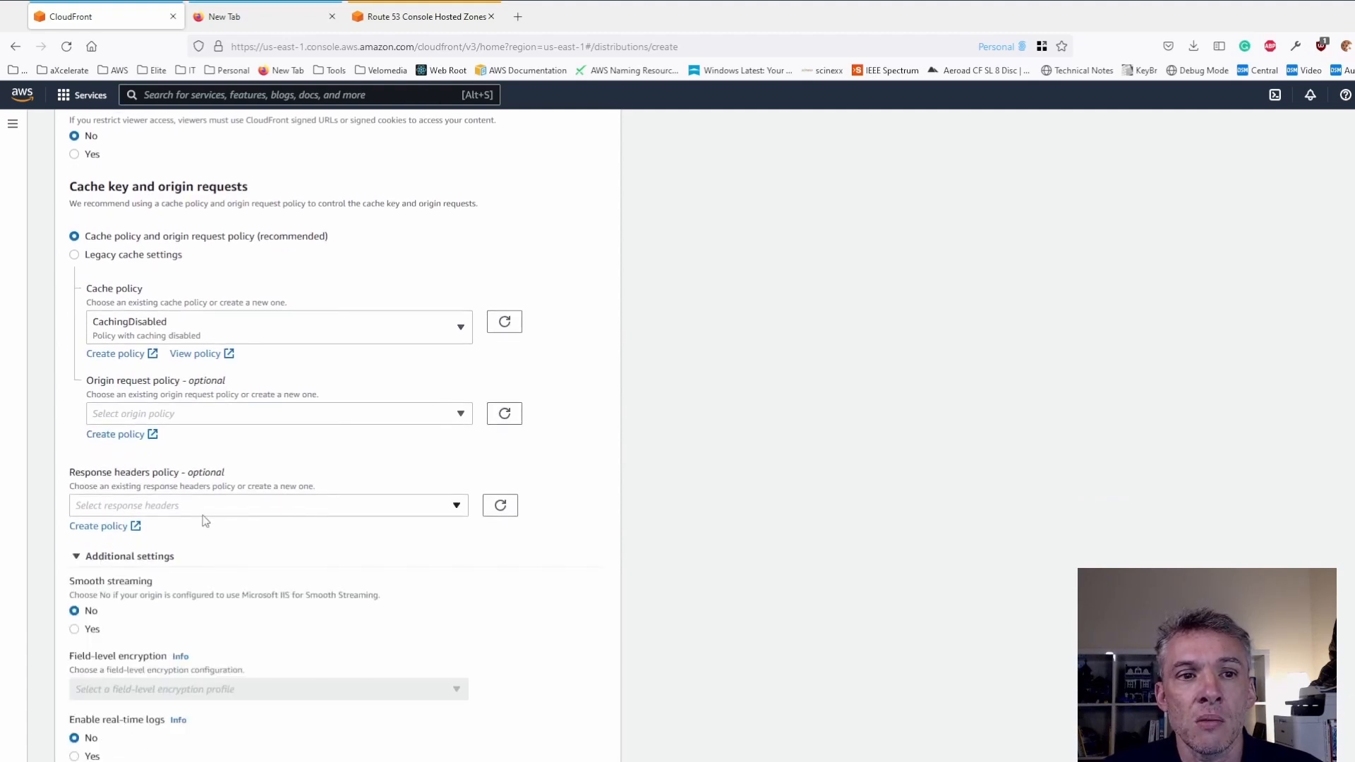
scroll(244, 582, down, 5)
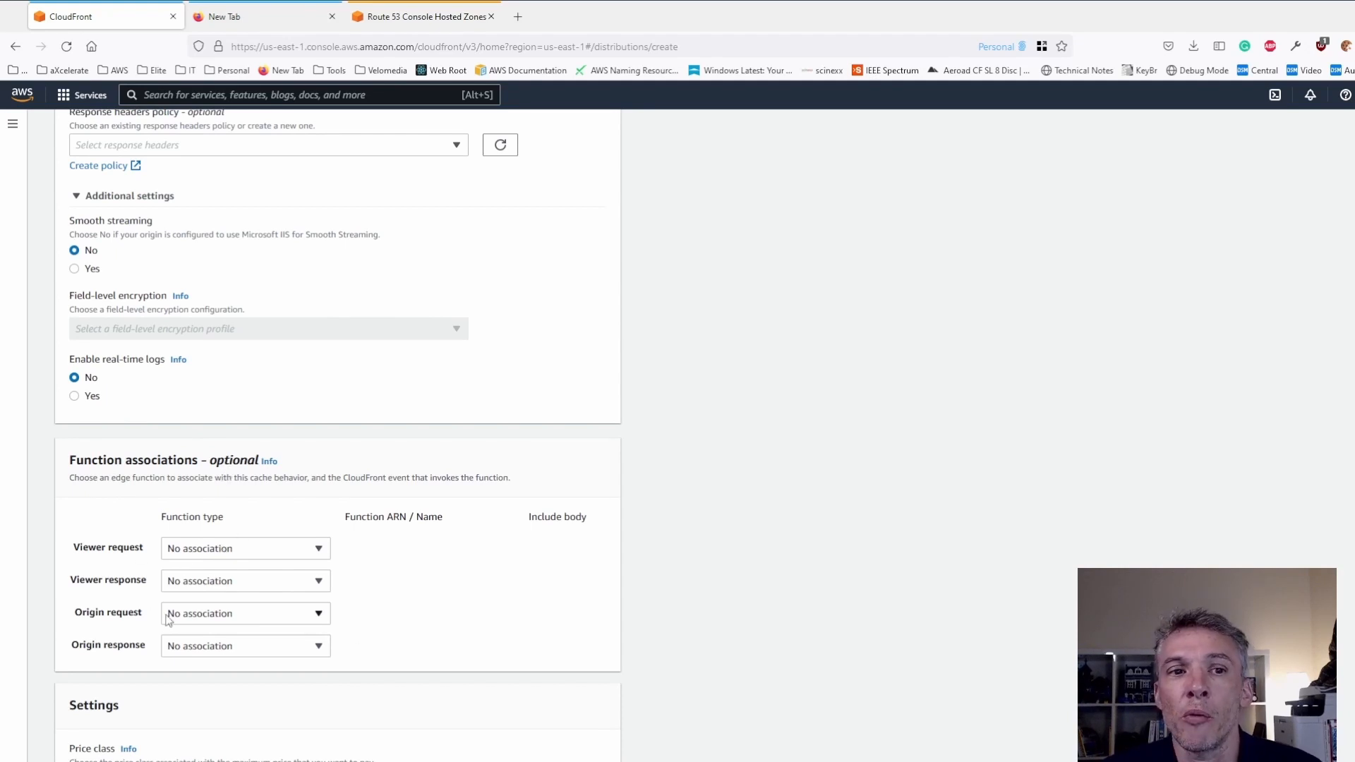
scroll(187, 614, down, 2)
scroll(198, 616, down, 1)
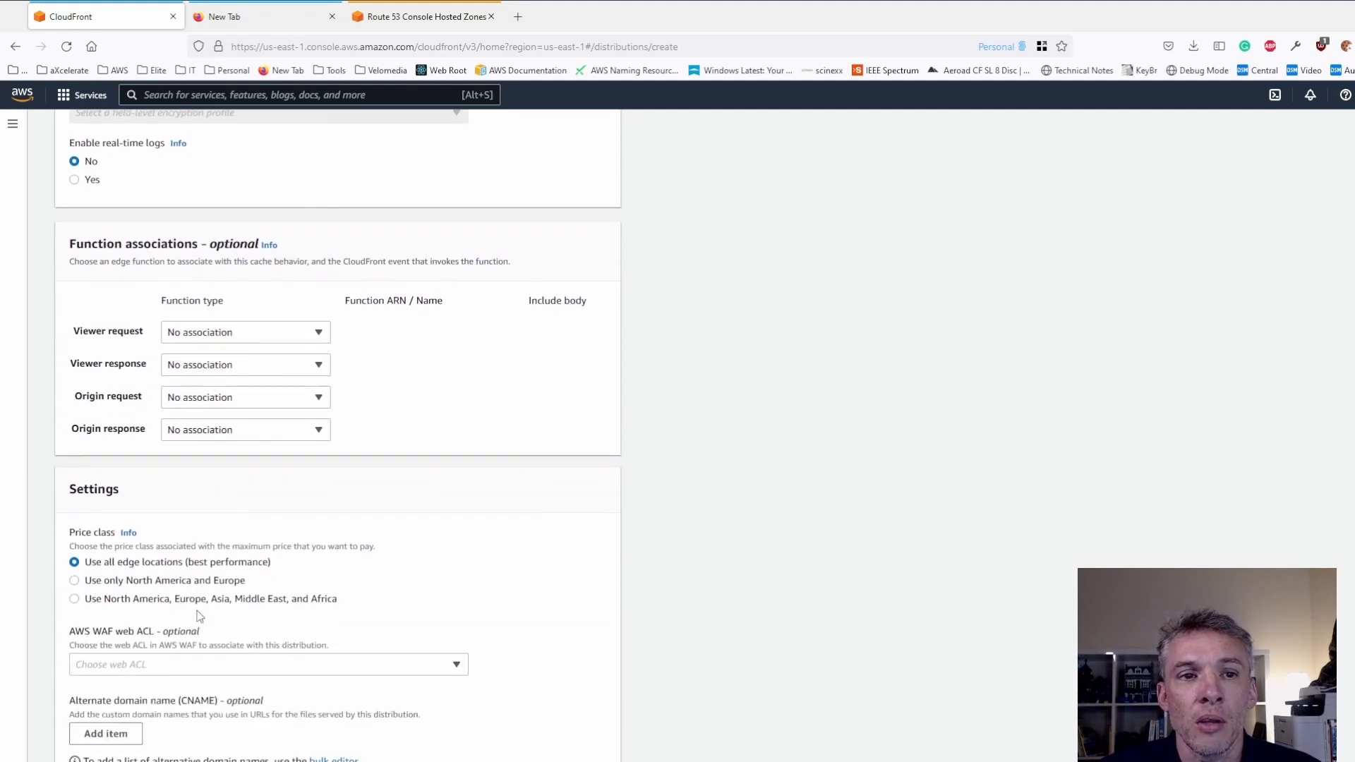
scroll(212, 517, down, 2)
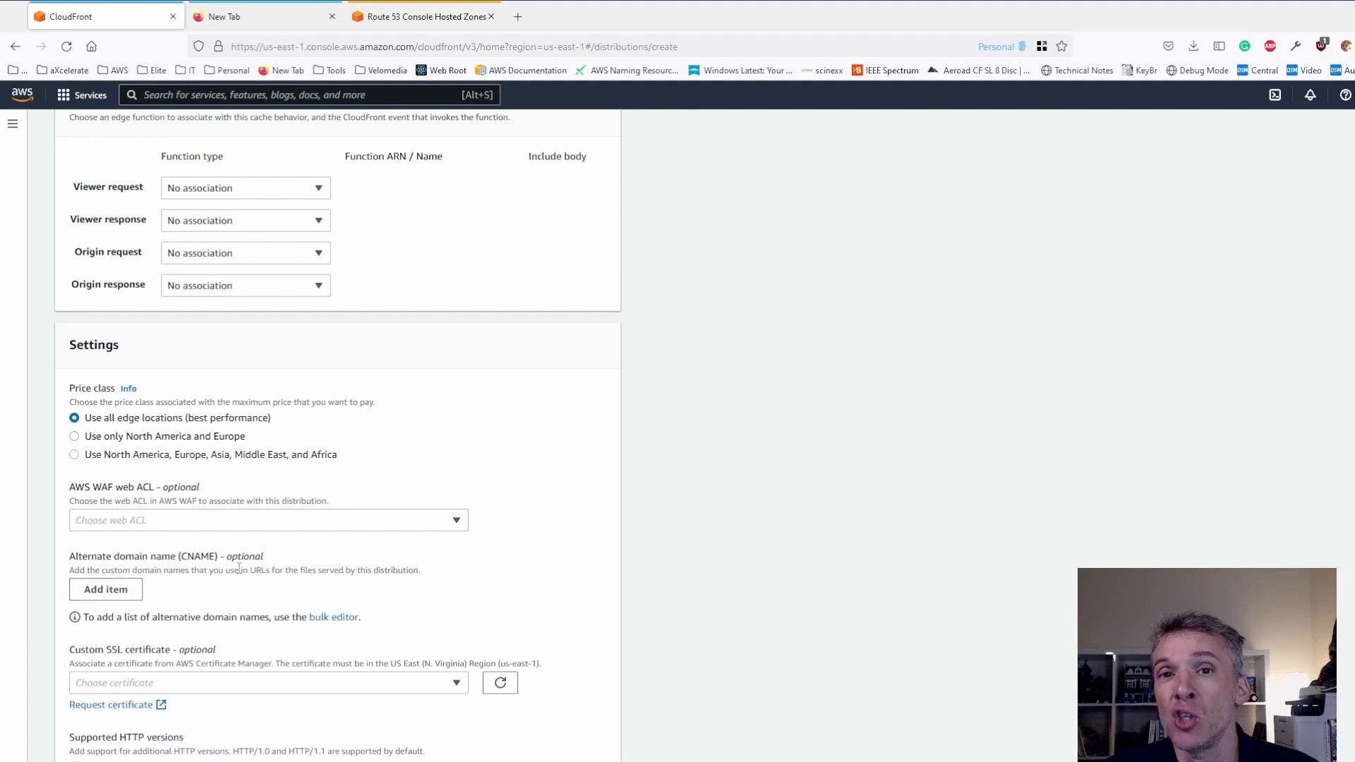
click(115, 590)
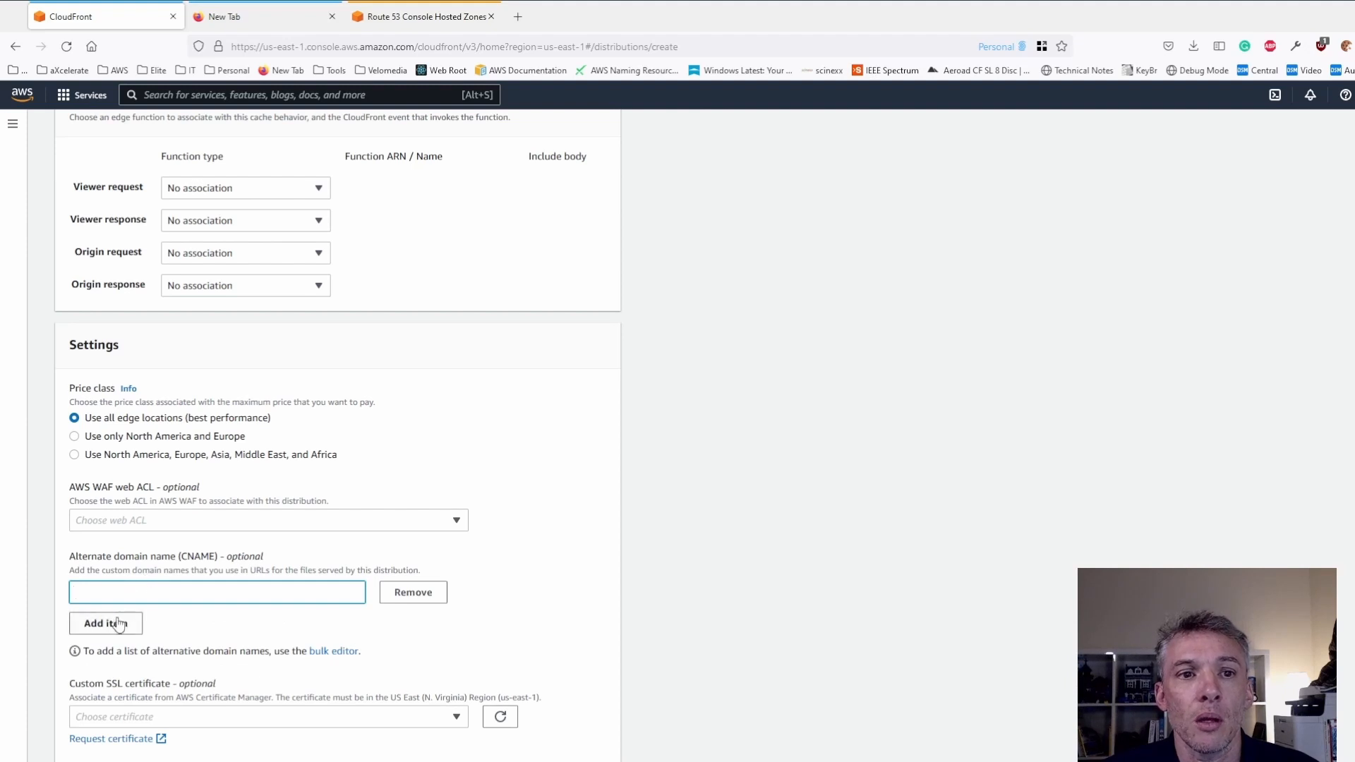
text(demo.)
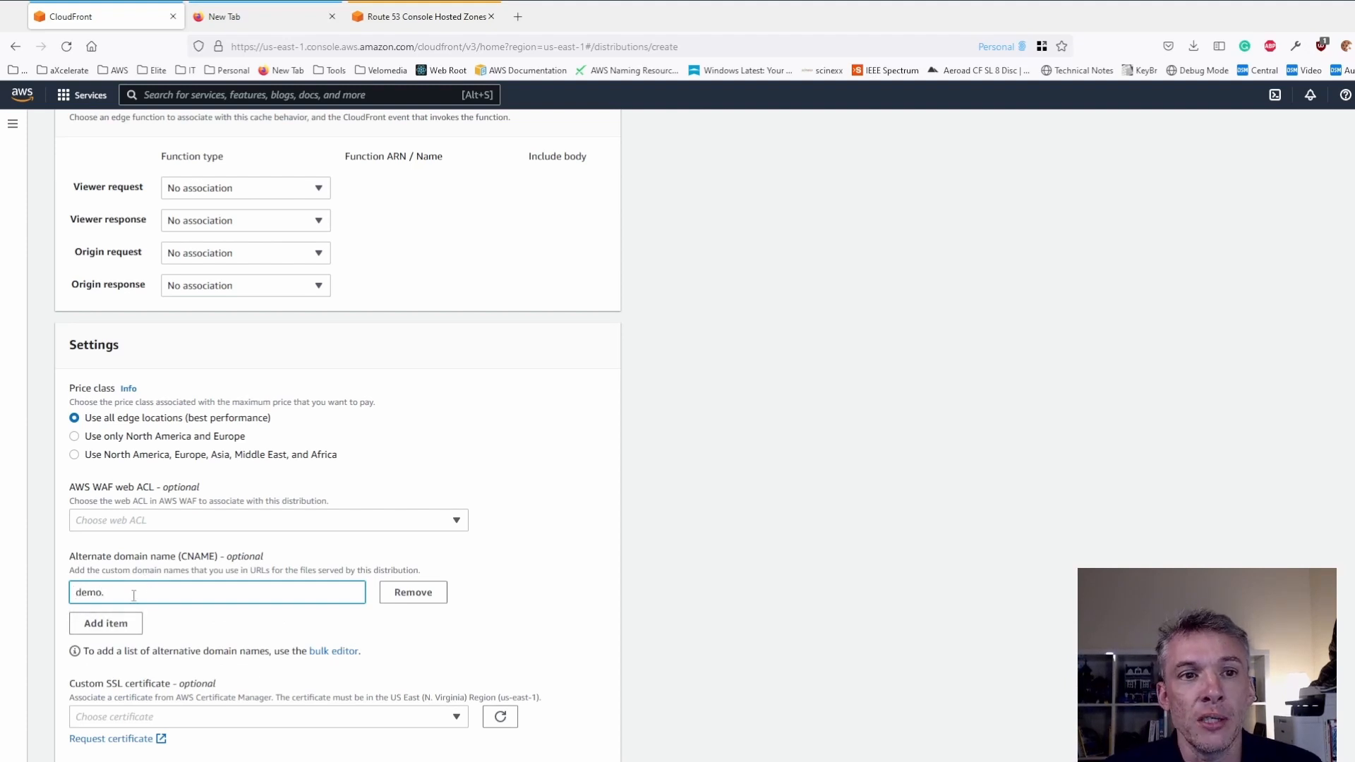
text(scherzer.com.au)
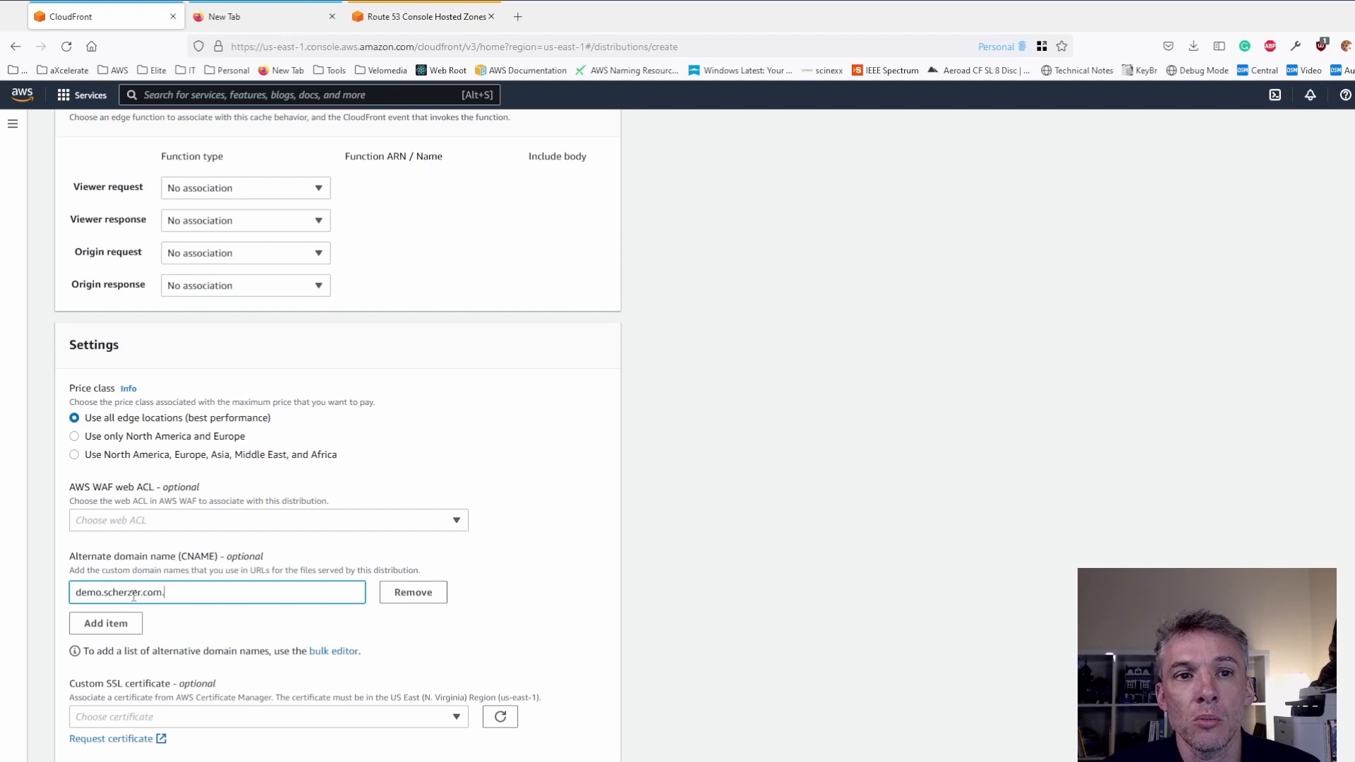
click(648, 613)
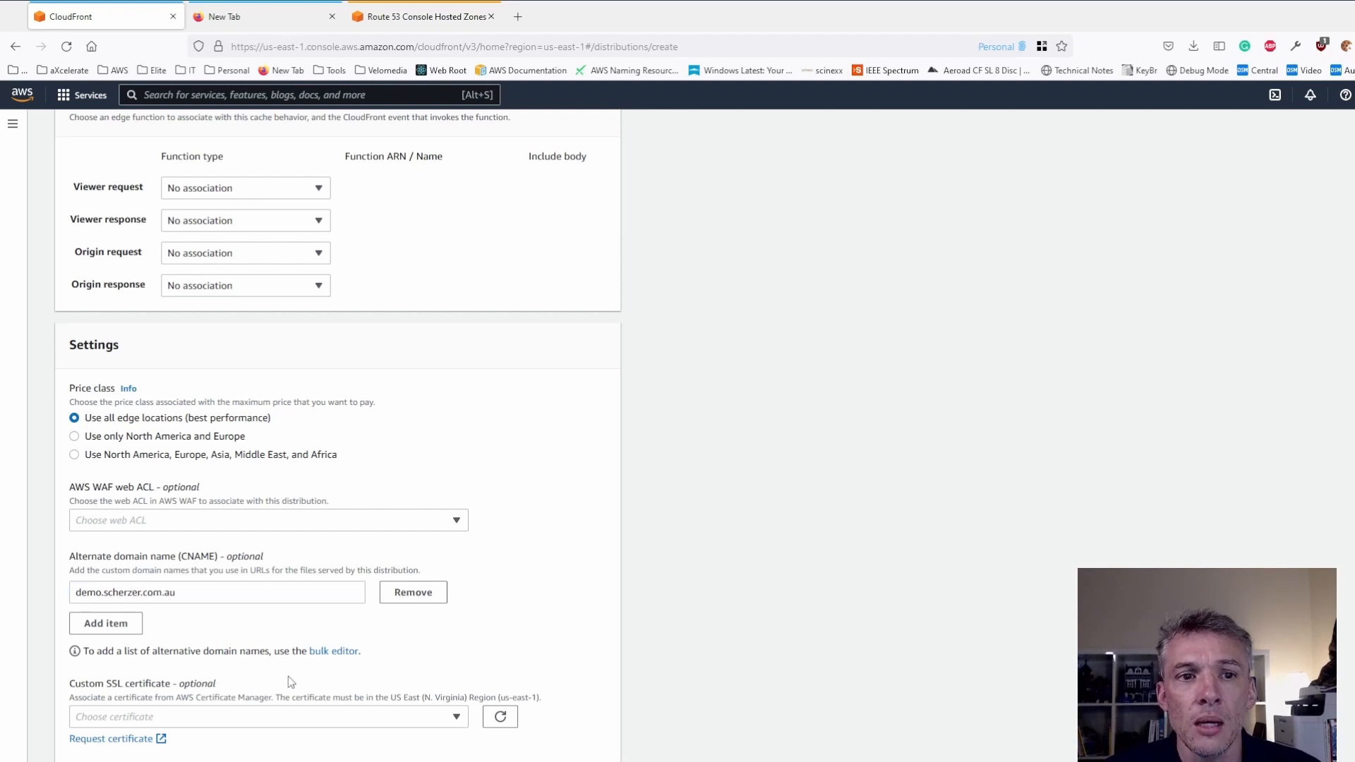
- Refresh the available certificates and choose the demo.scherzer.com.au ACM certificate as the distribution's custom SSL certificate
scroll(307, 672, down, 1)
scroll(307, 672, down, 3)
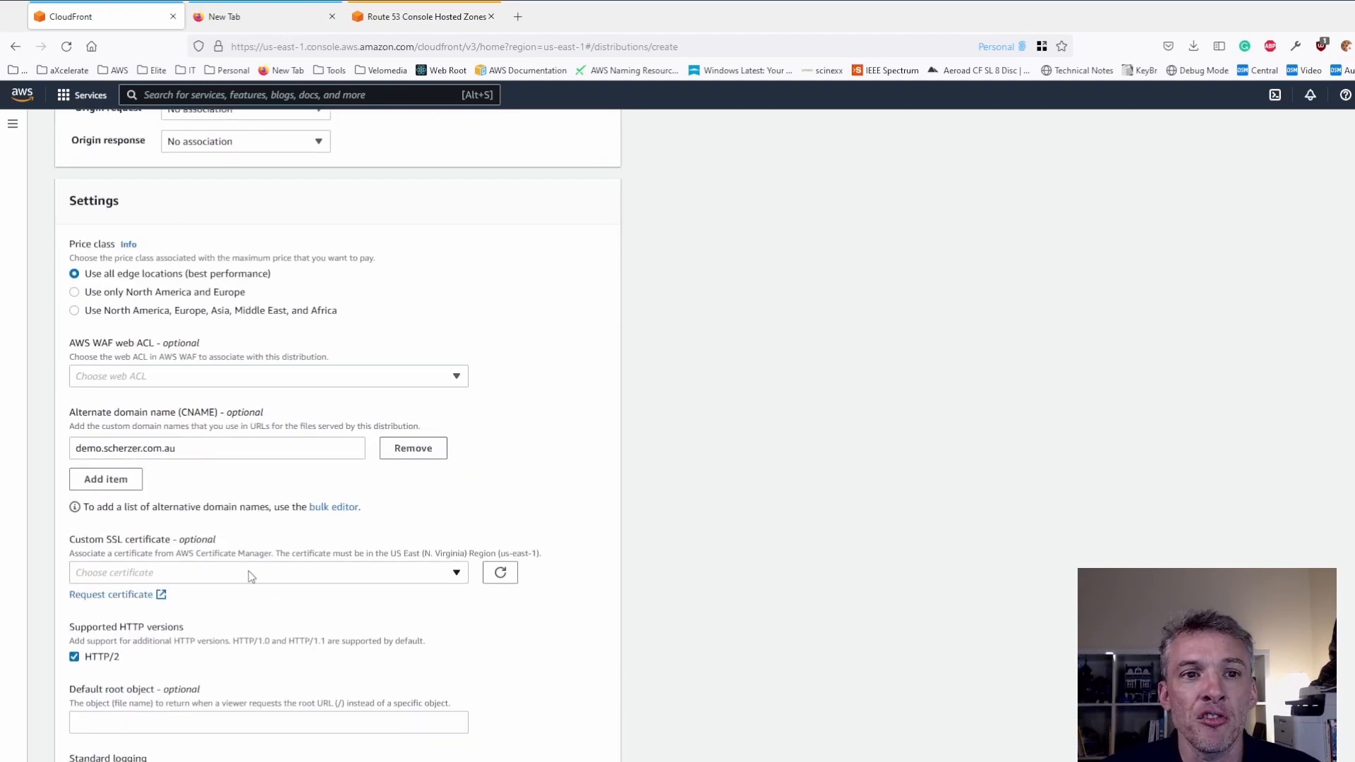
click(464, 577)
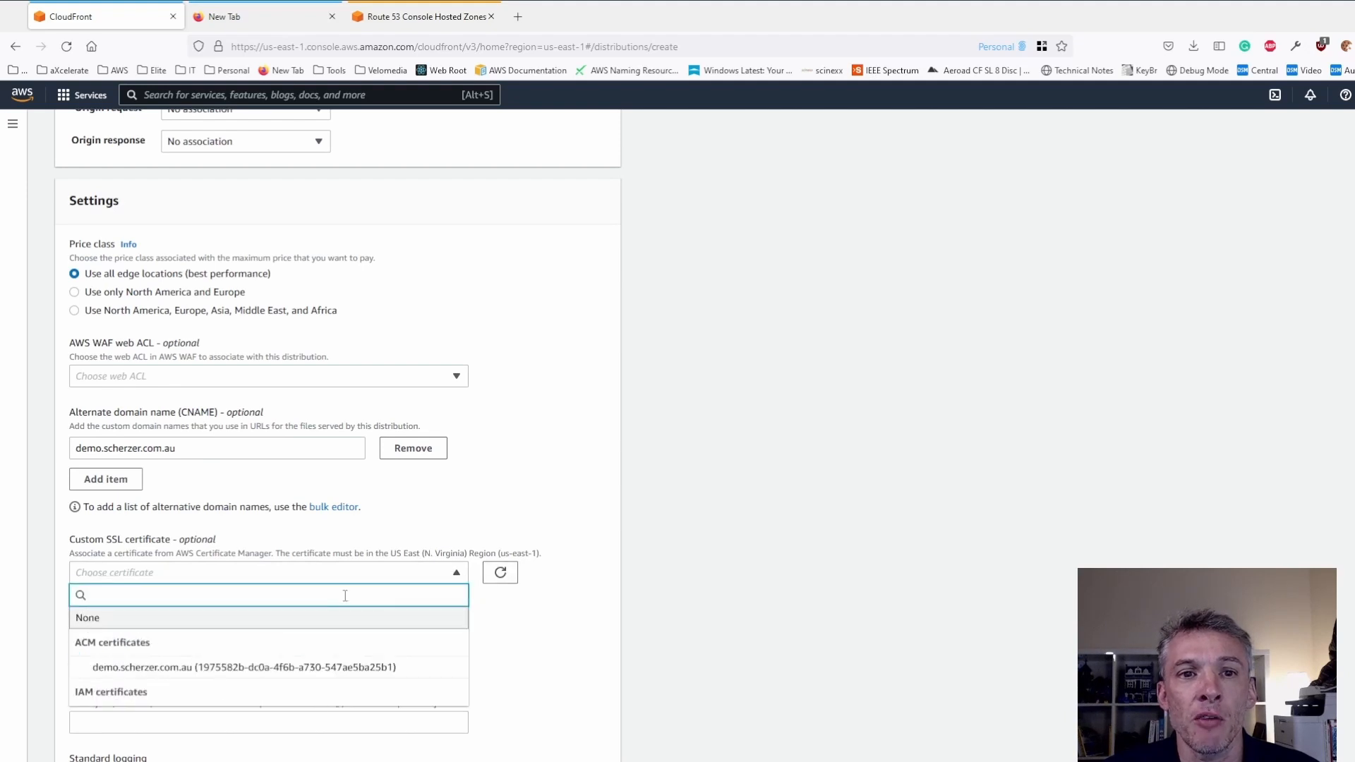
click(494, 573)
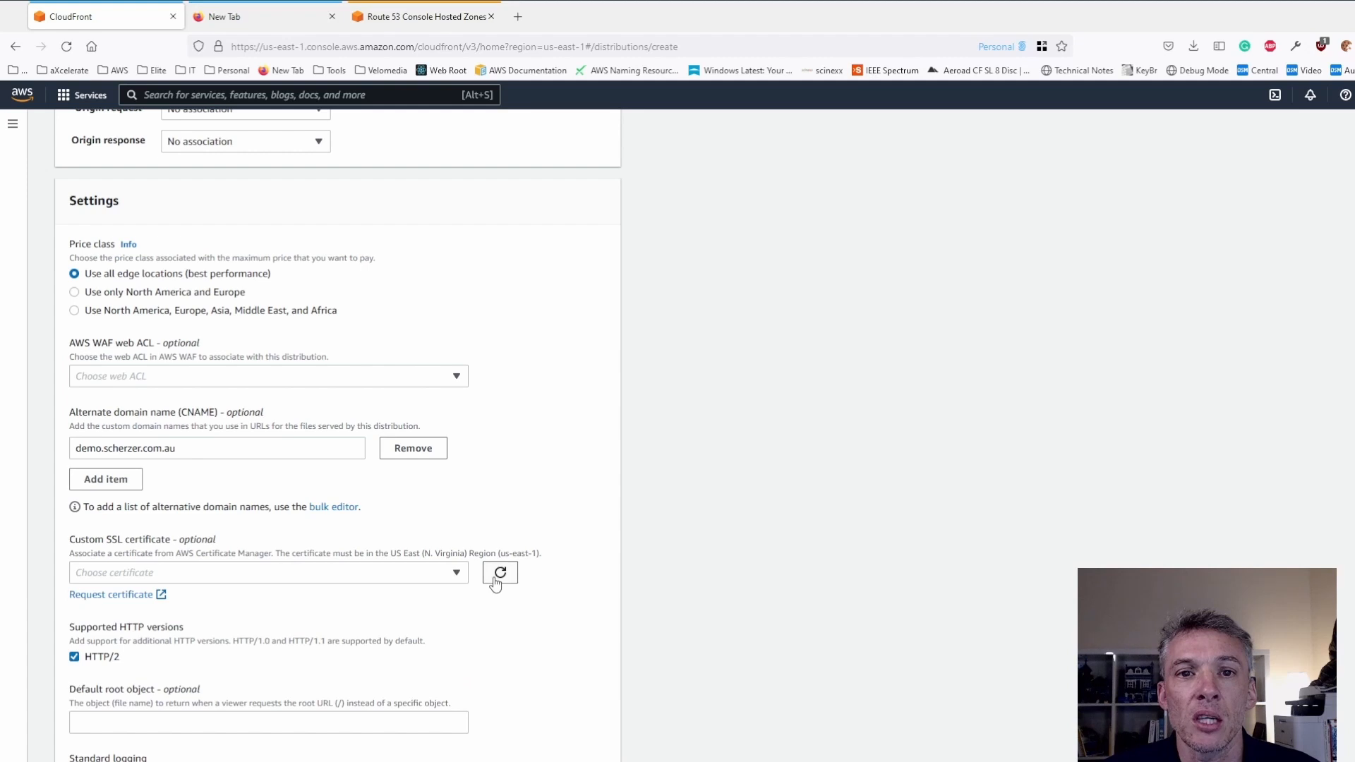
click(460, 574)
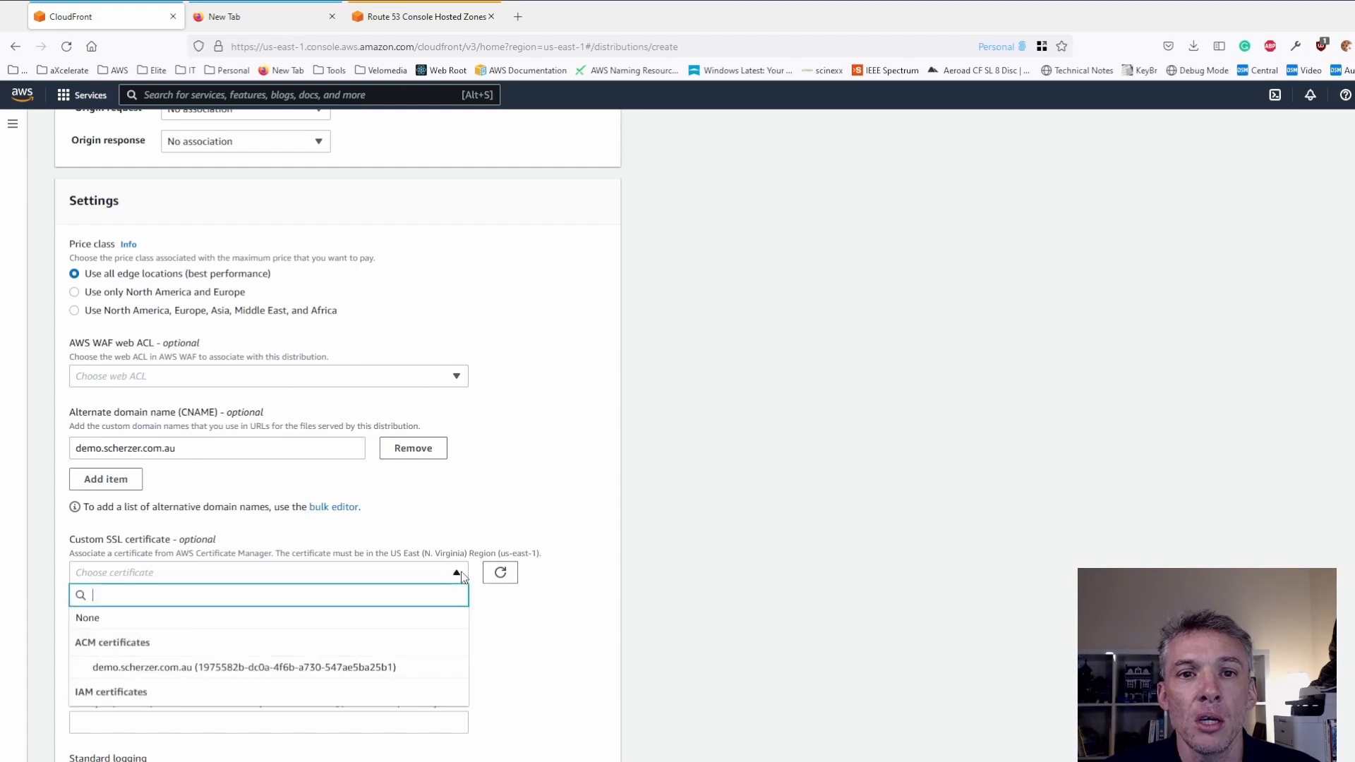
click(164, 669)
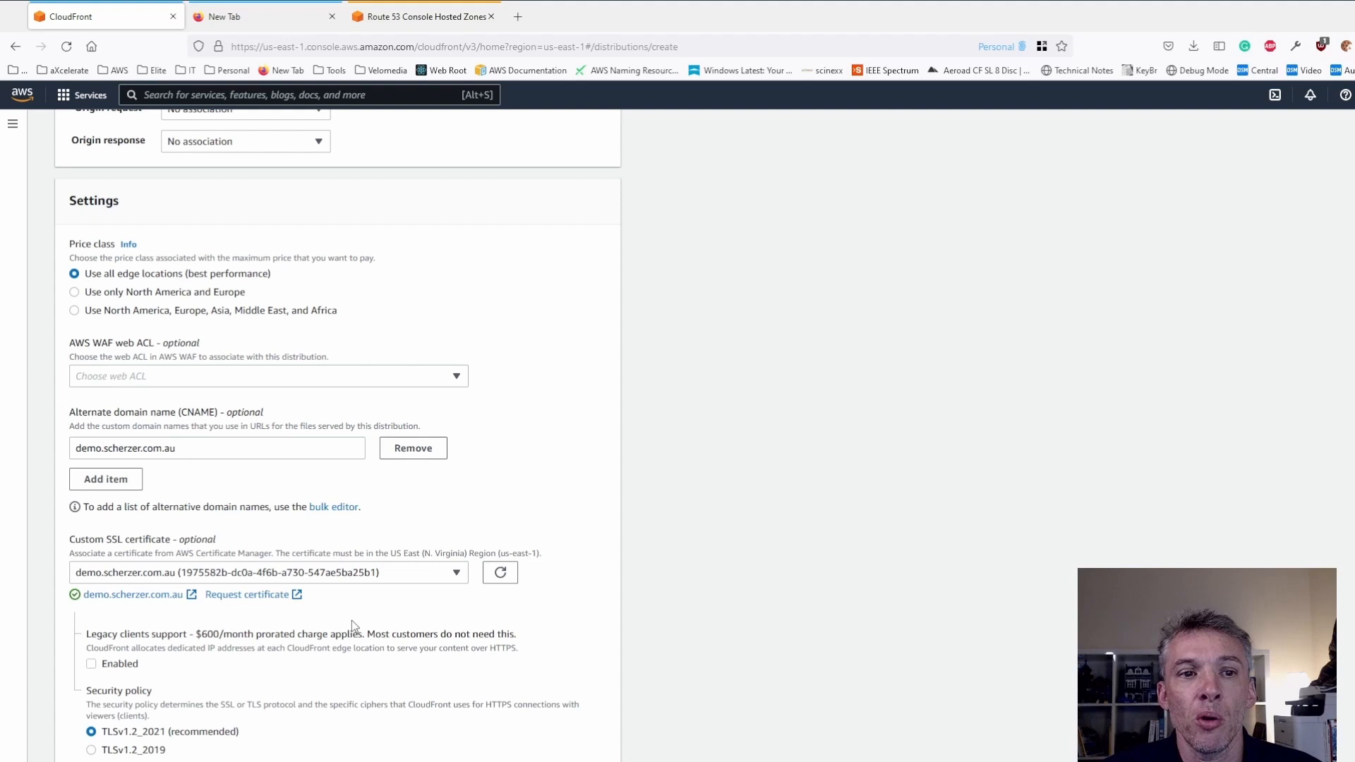
- Set the default root object to index.html and create the distribution with the description "My demo static web sits."
scroll(351, 621, down, 5)
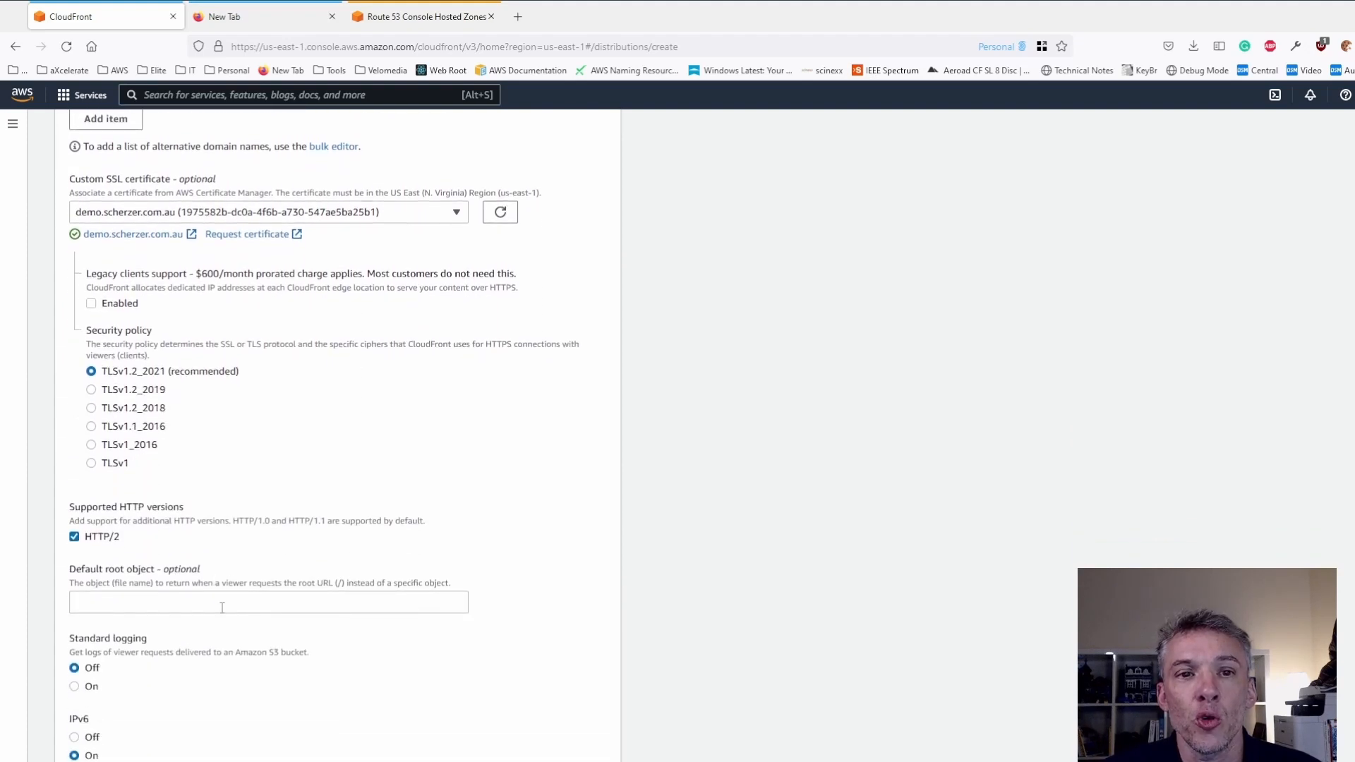
click(221, 607)
text(ineex)
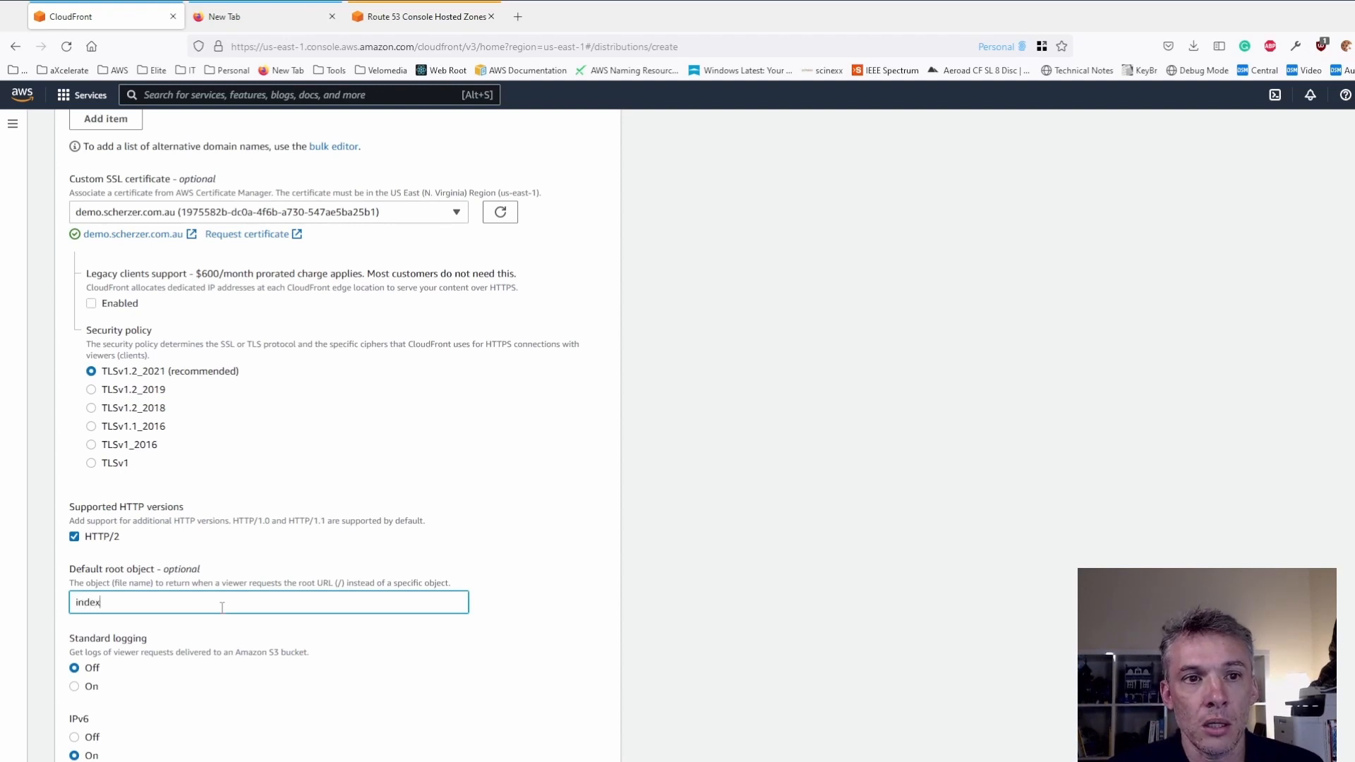
text(.html)
click(640, 631)
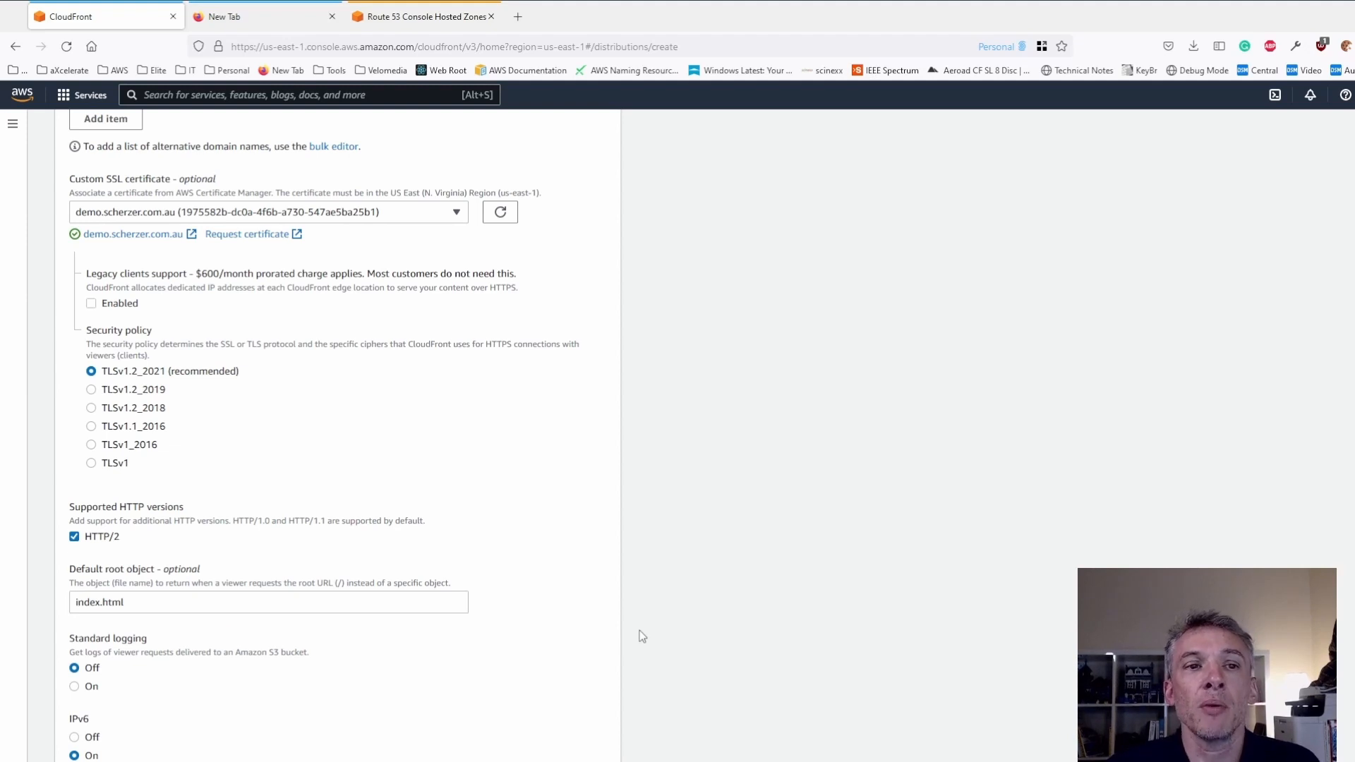
click(180, 605)
click(393, 692)
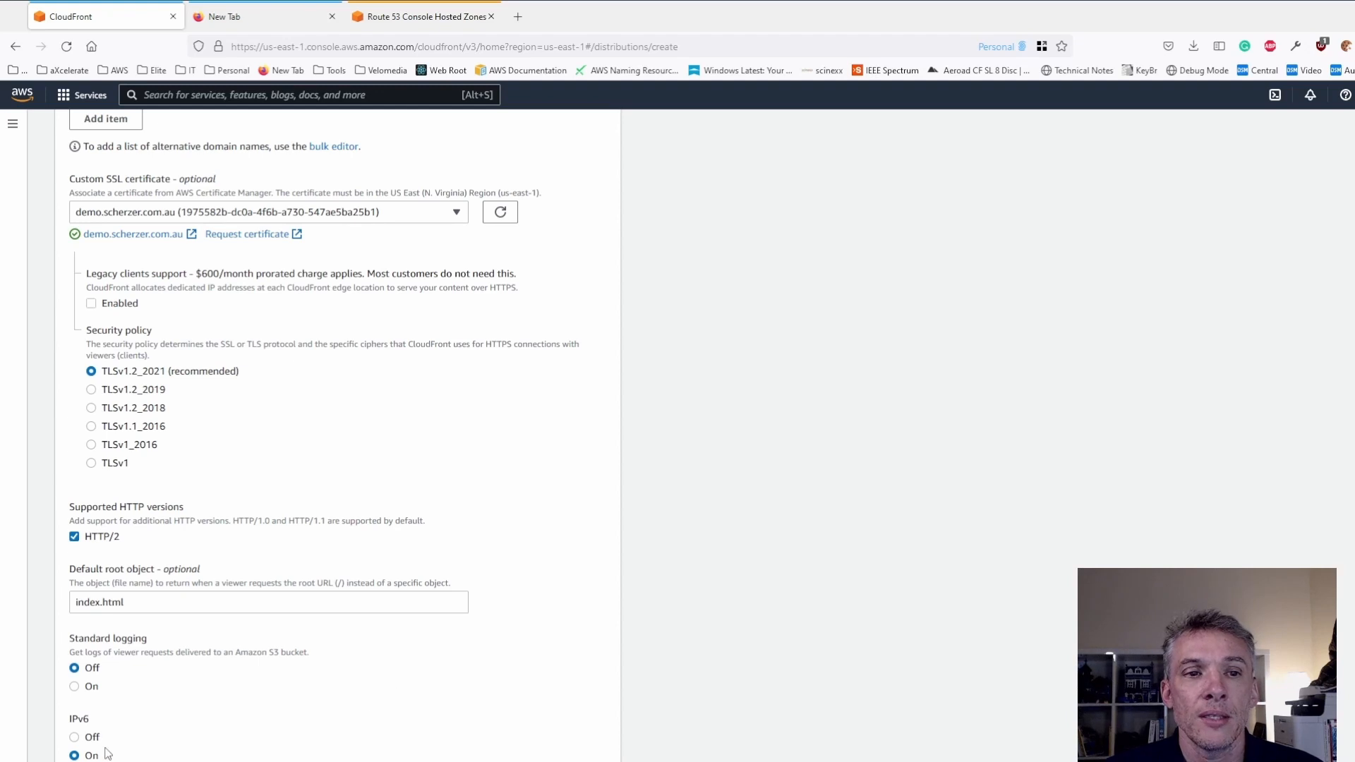
scroll(157, 692, down, 1)
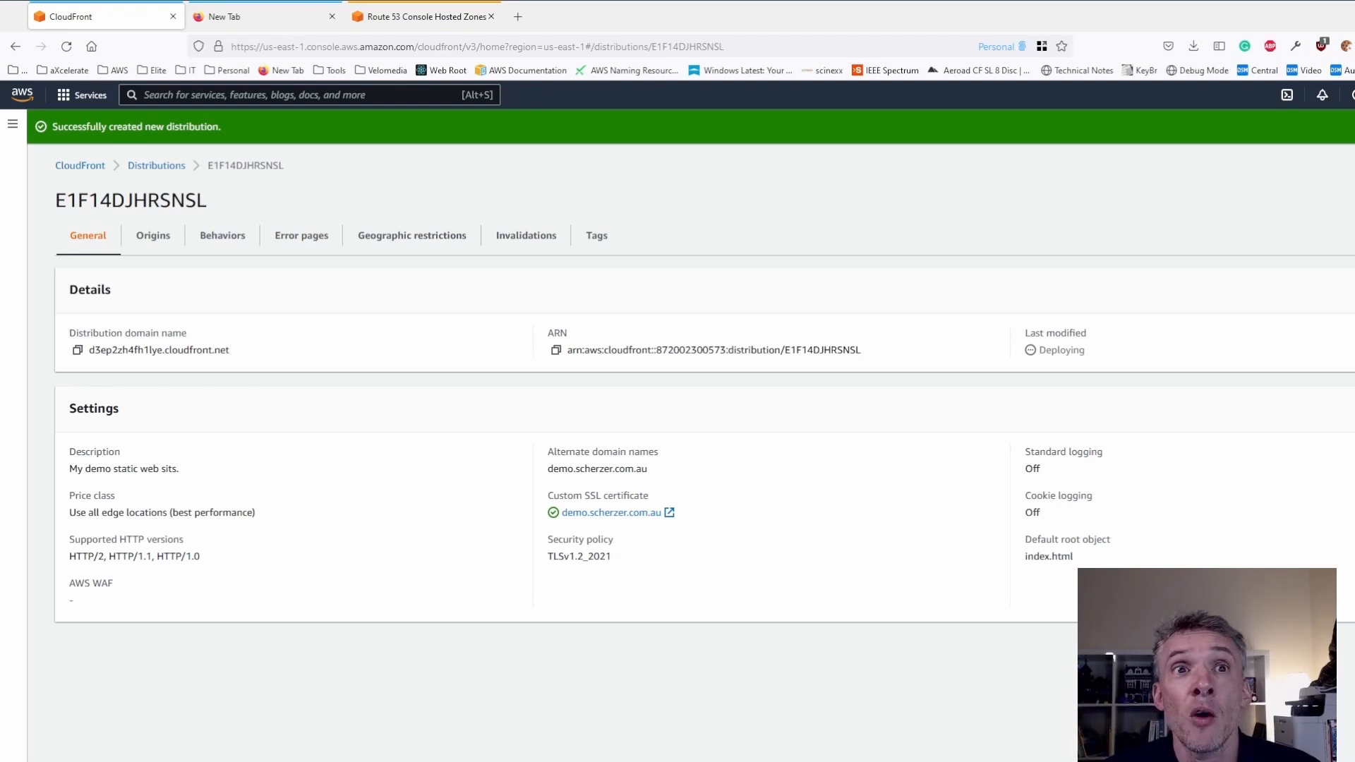
- Start a custom error response for the distribution's HTTP error code 403: Forbidden and enable customizing the error response
click(300, 240)
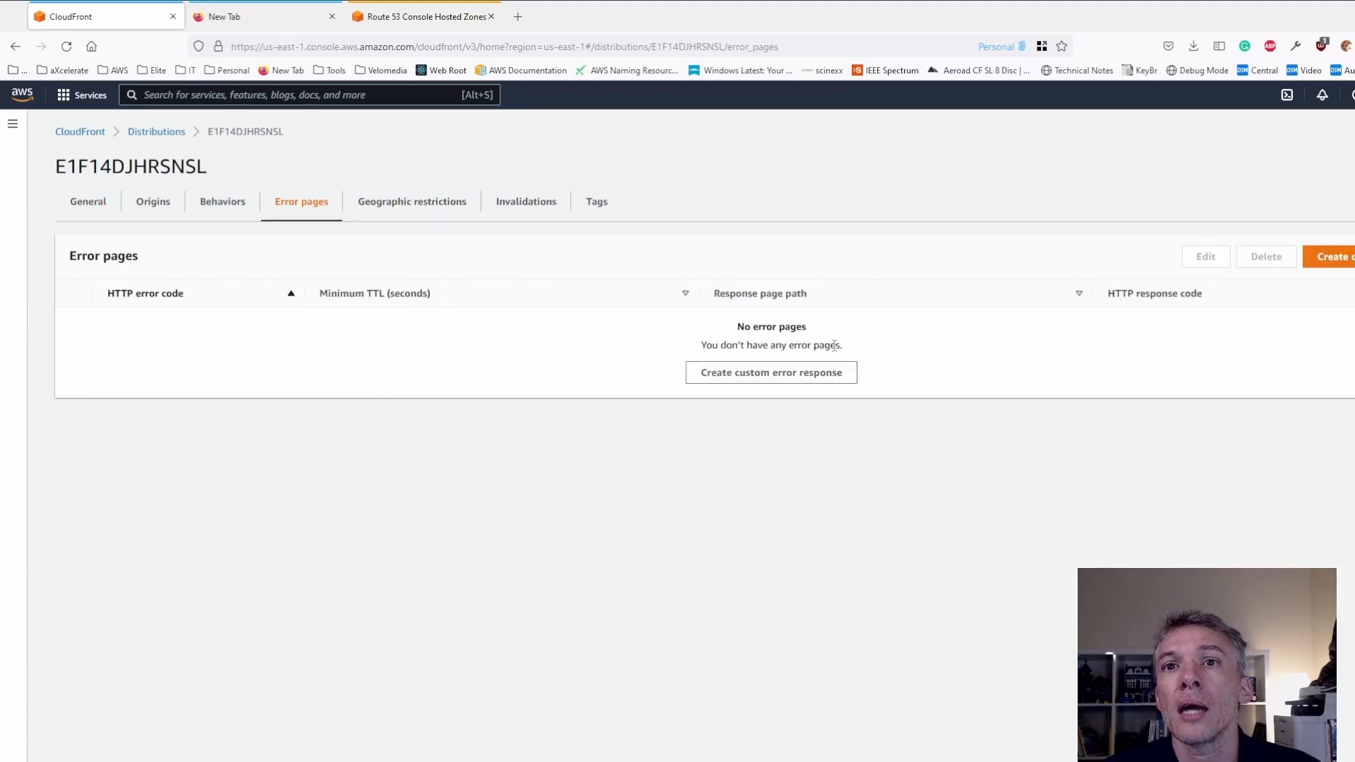
click(1328, 257)
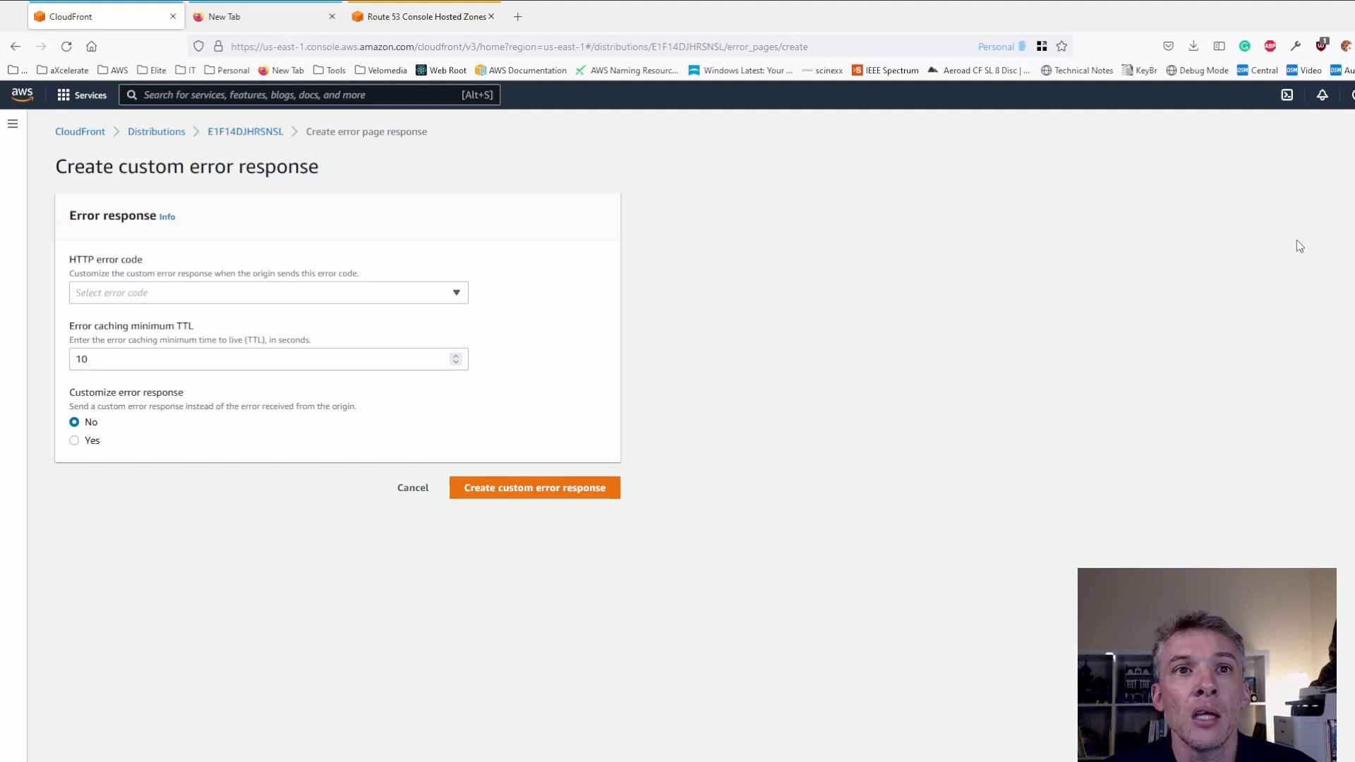
click(278, 296)
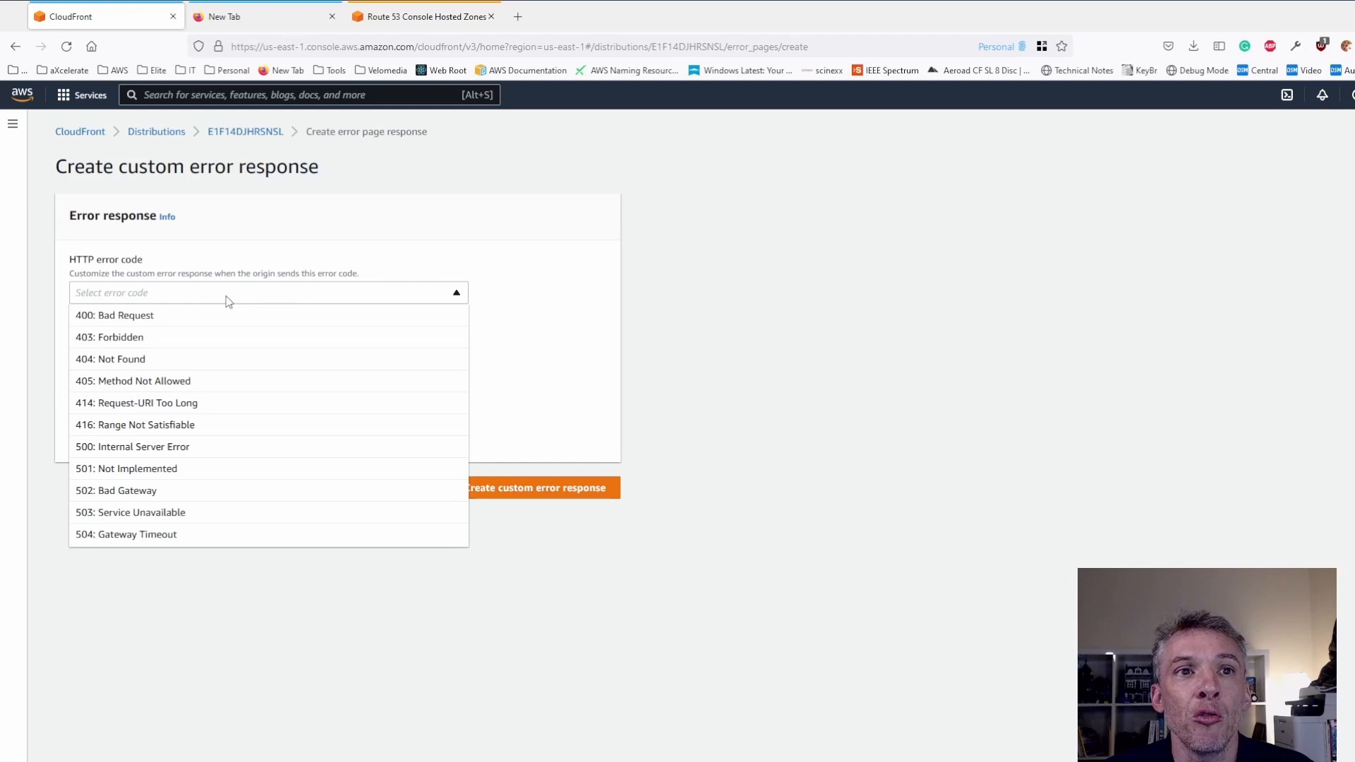
click(157, 338)
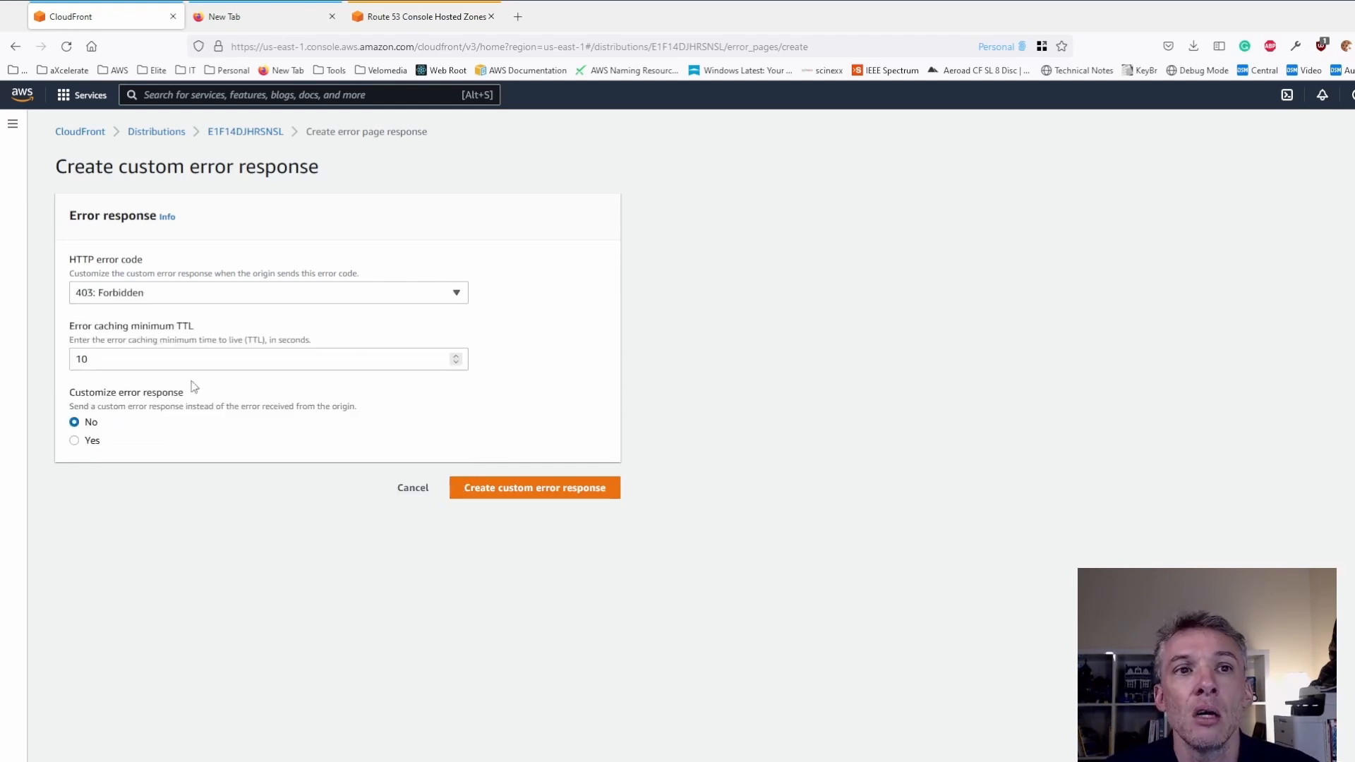
click(74, 441)
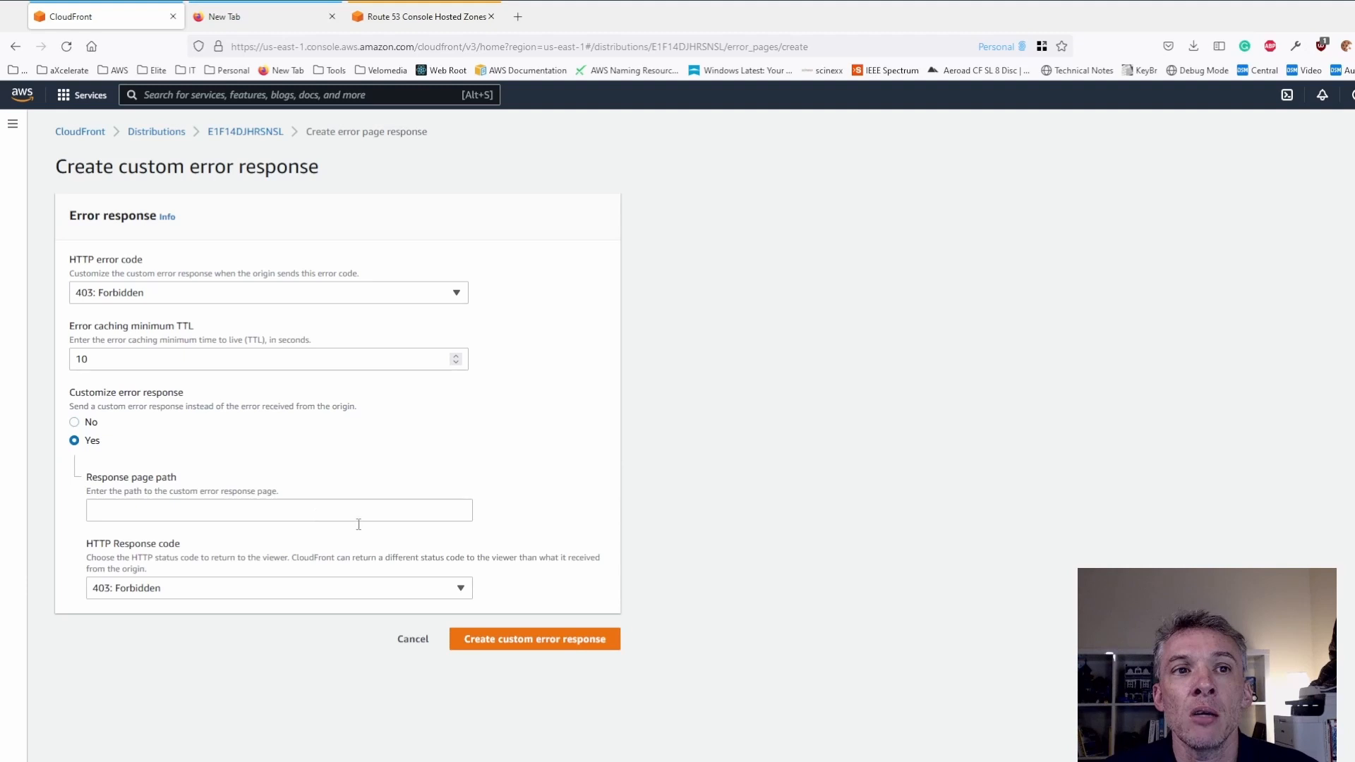
- Set the response page path to index.html and the HTTP response code to 200: OK, and try to create the error response
click(197, 511)
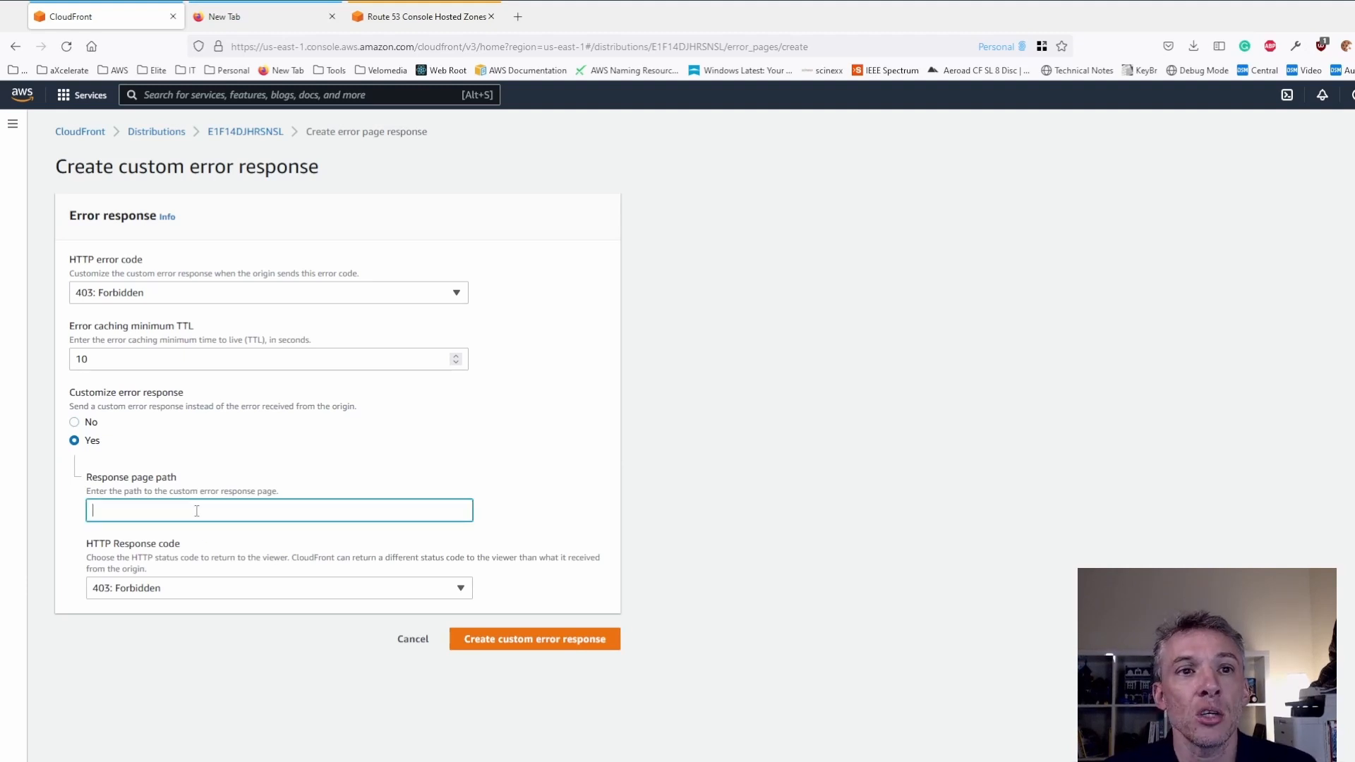
text(index.html)
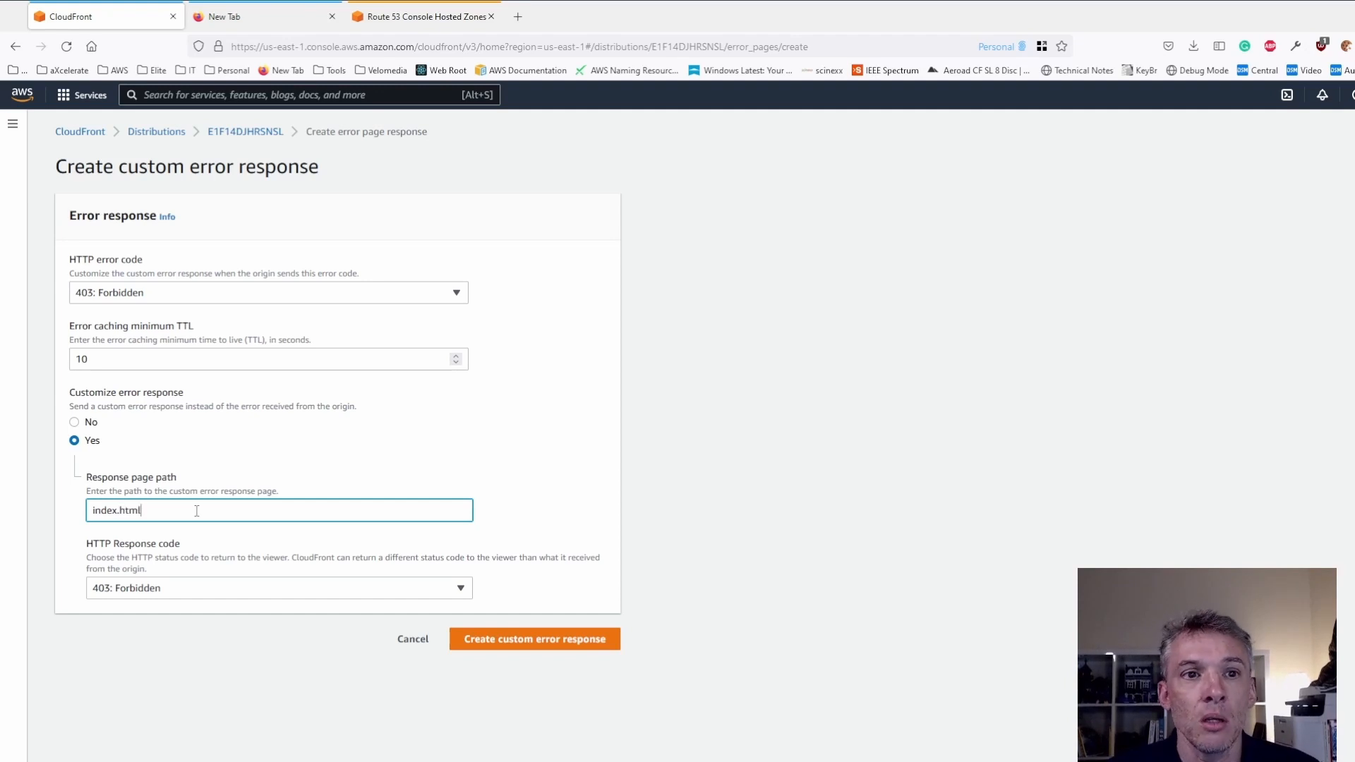
click(225, 557)
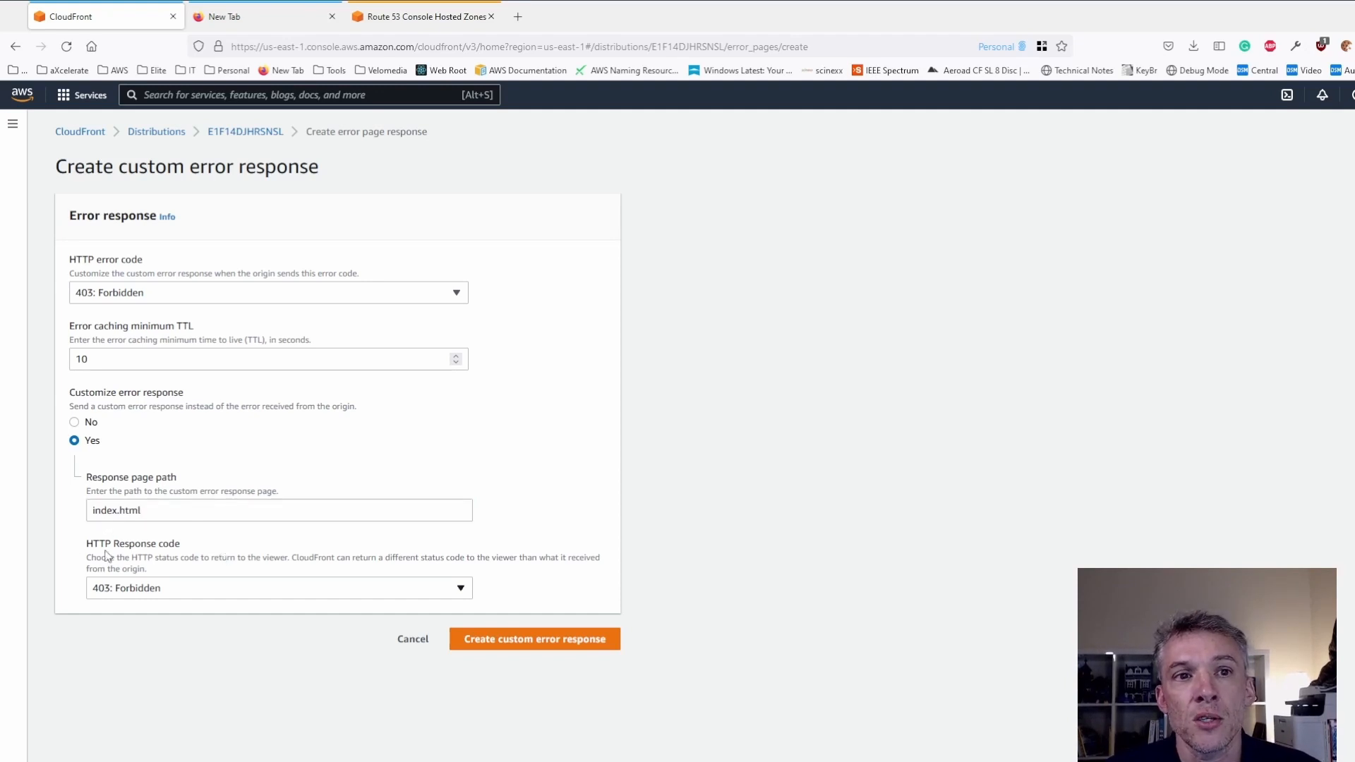
click(111, 590)
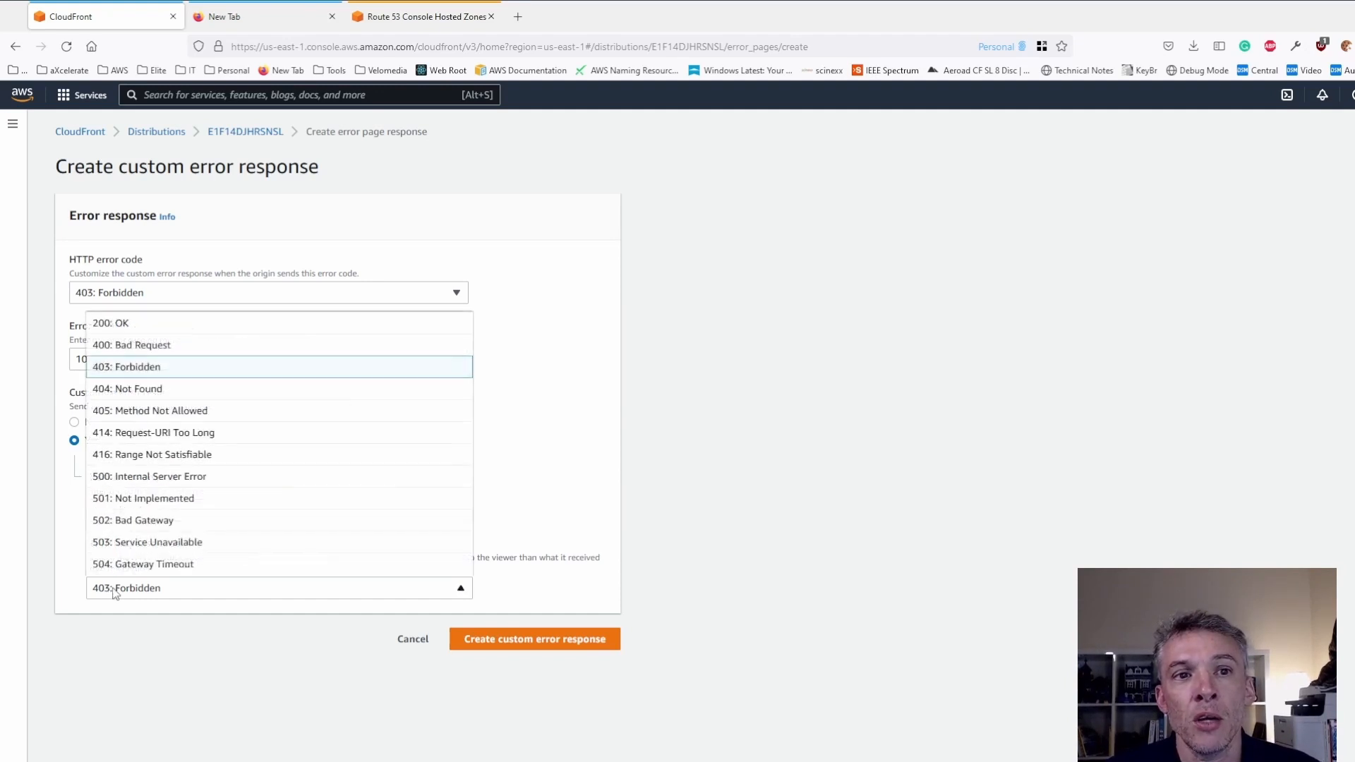
click(131, 326)
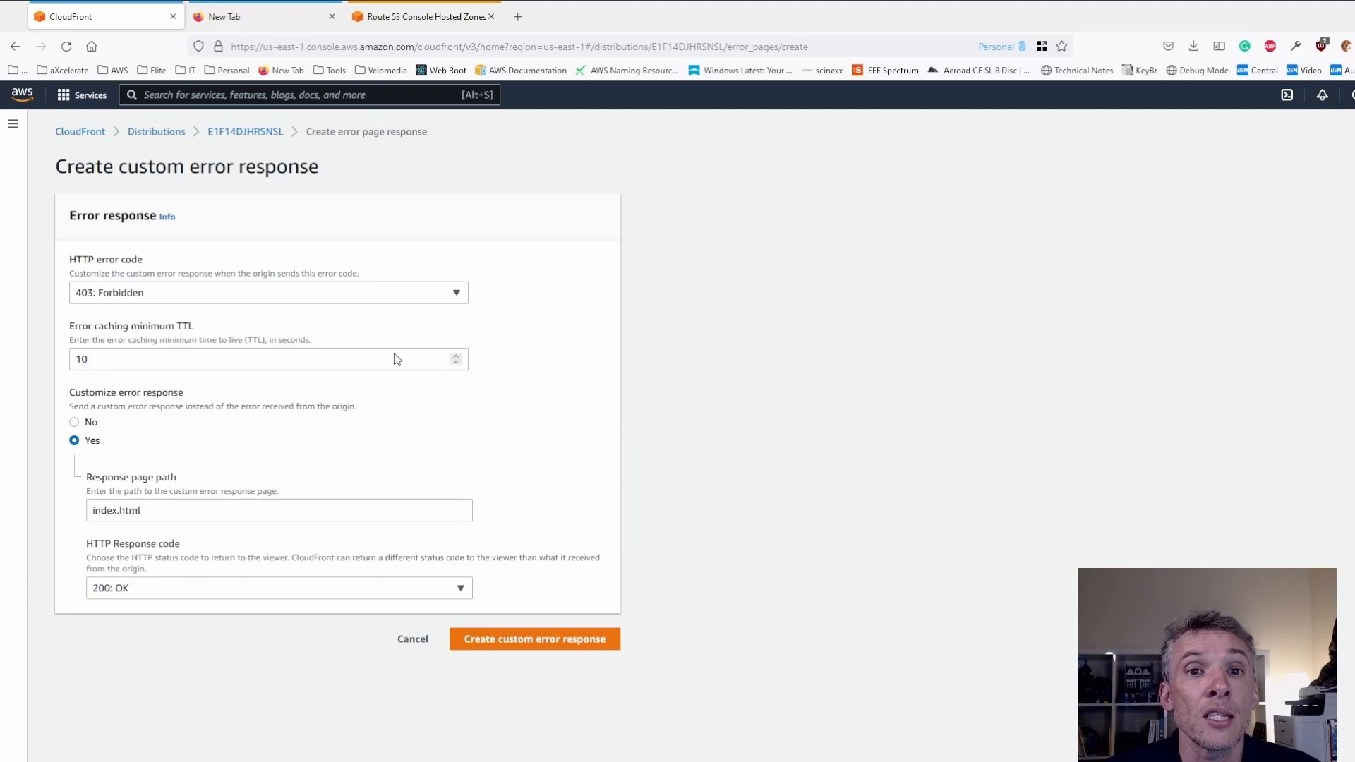
click(515, 646)
- Correct the response page path to /index.html and create the custom error response
click(191, 508)
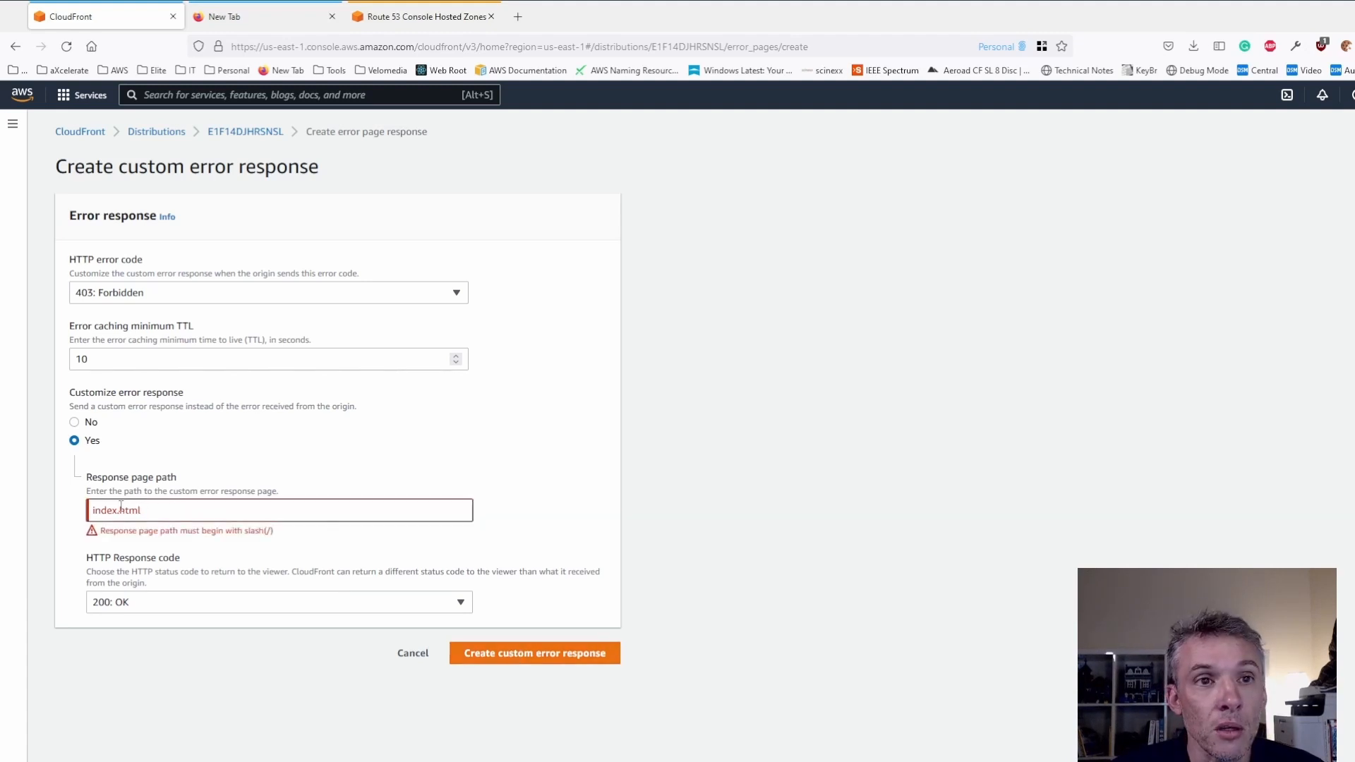
text(/)
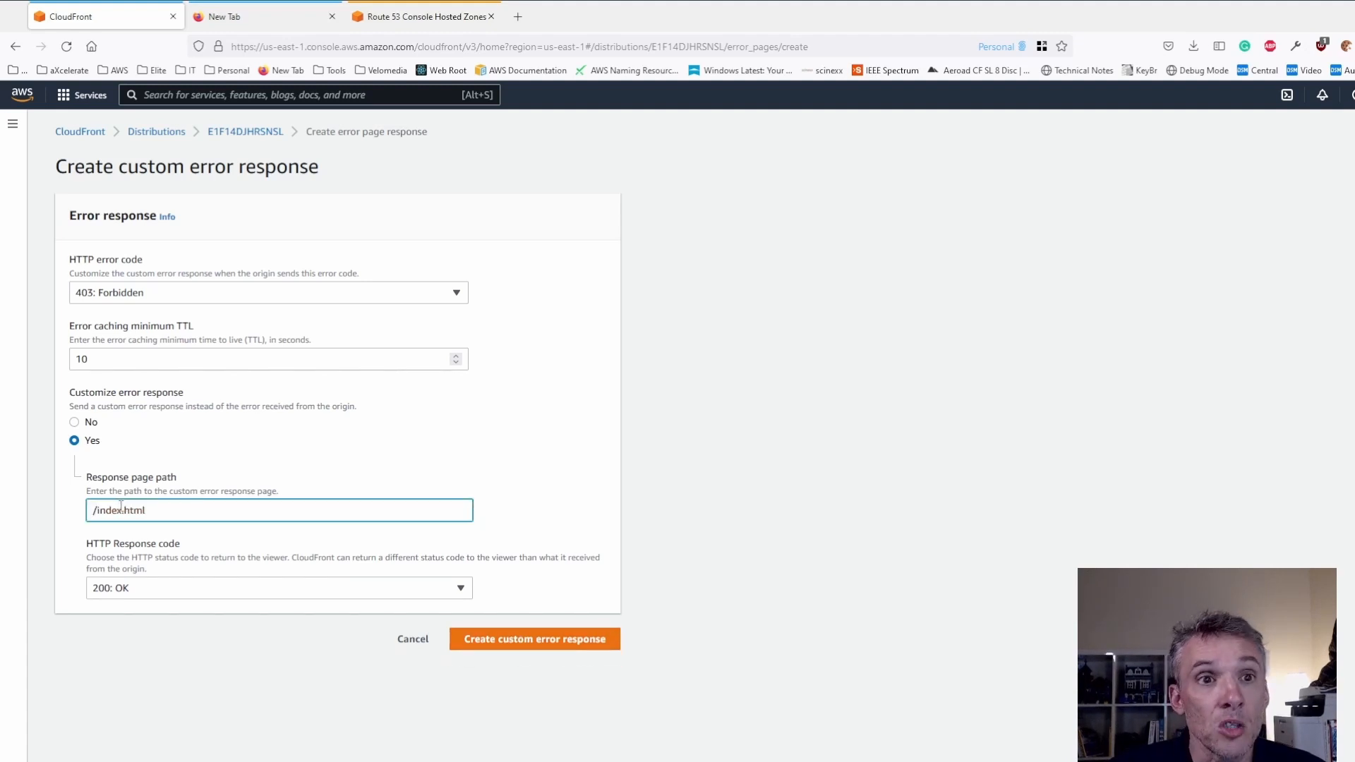
click(555, 645)
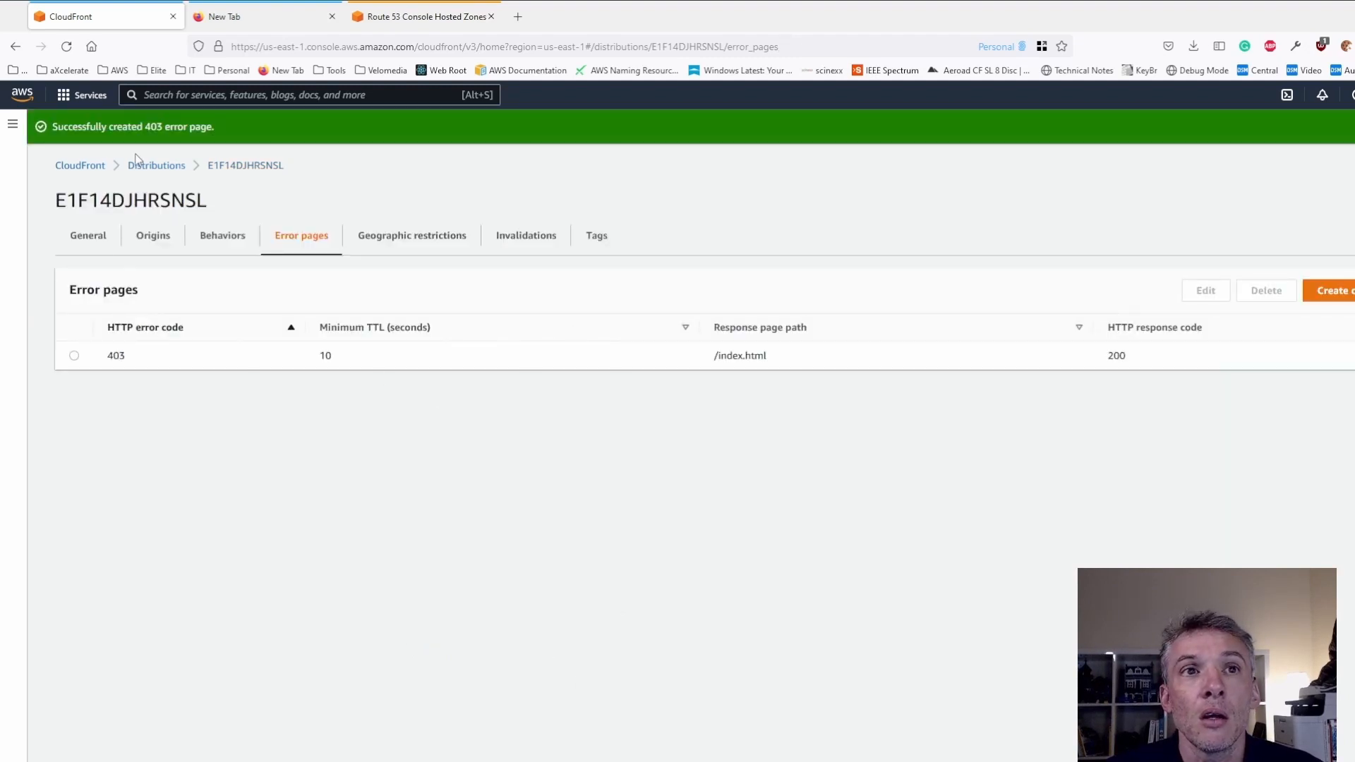
- Return to the list of distributions, search the AWS services for lambda and open the Lambda console
click(137, 167)
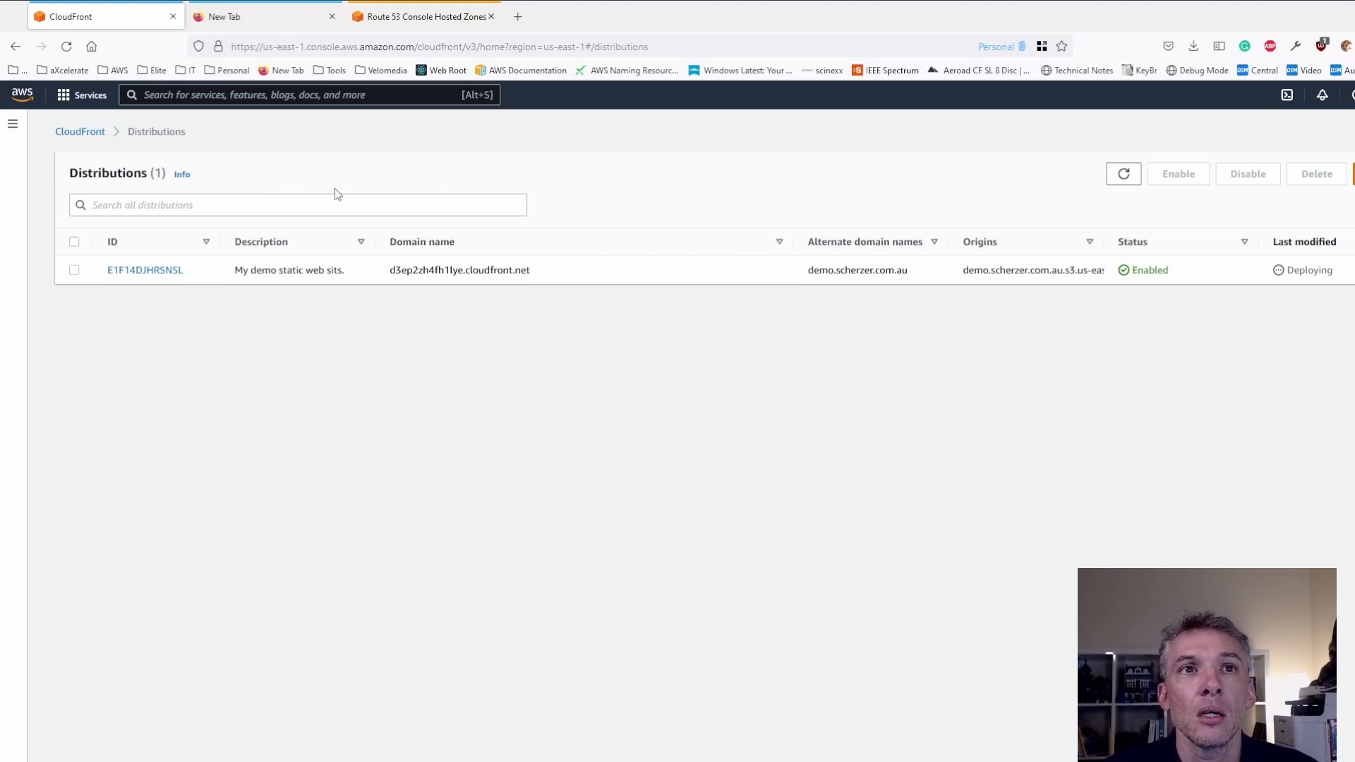
click(208, 100)
text(lambd)
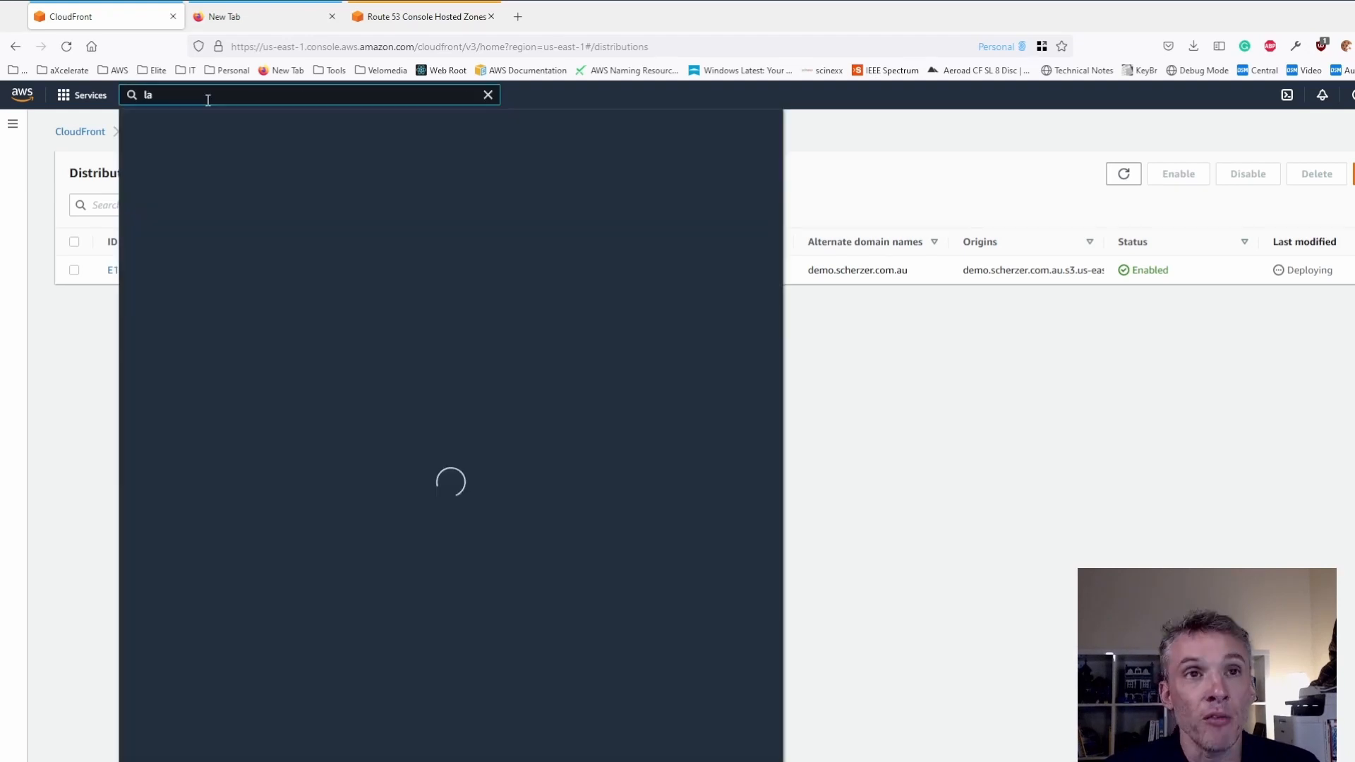
text(a)
click(352, 205)
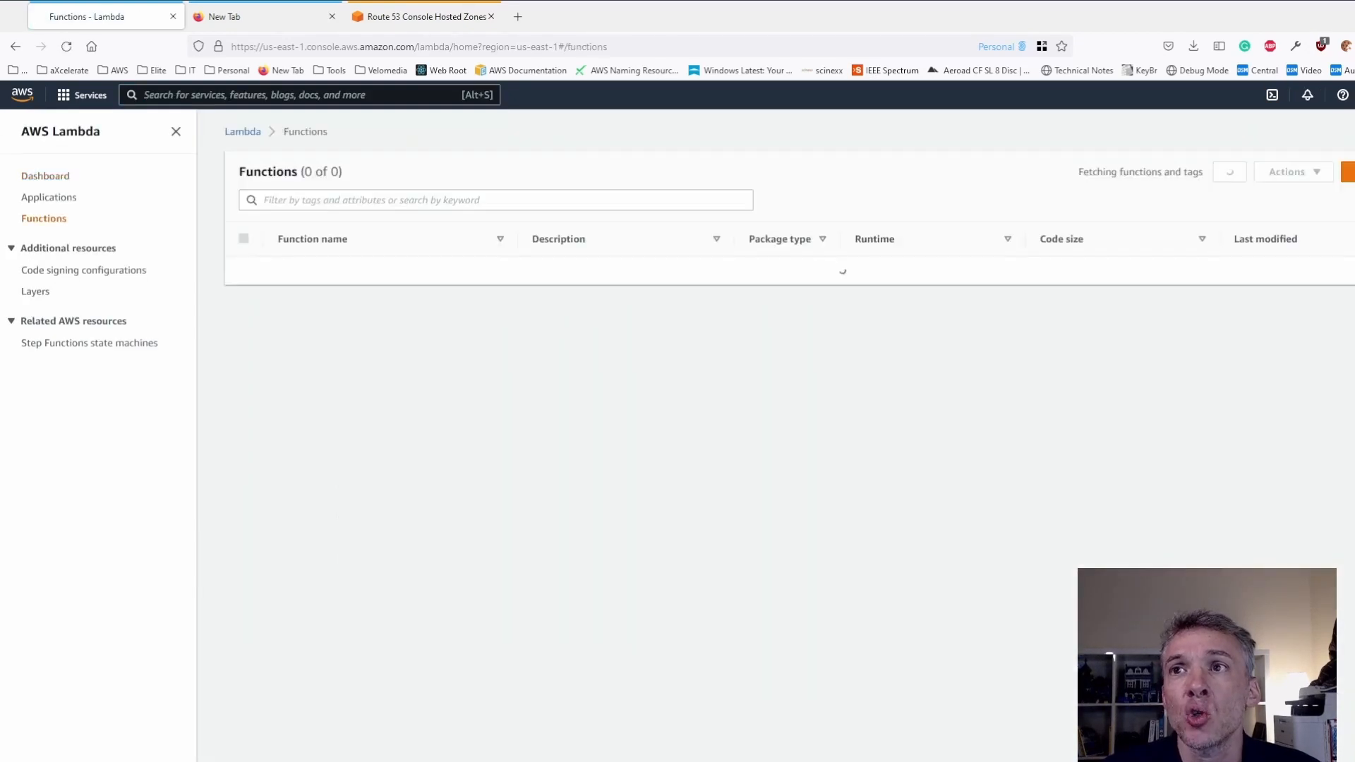
- Select the US East (N. Virginia) region for Lambda and start creating a new function
click(1354, 94)
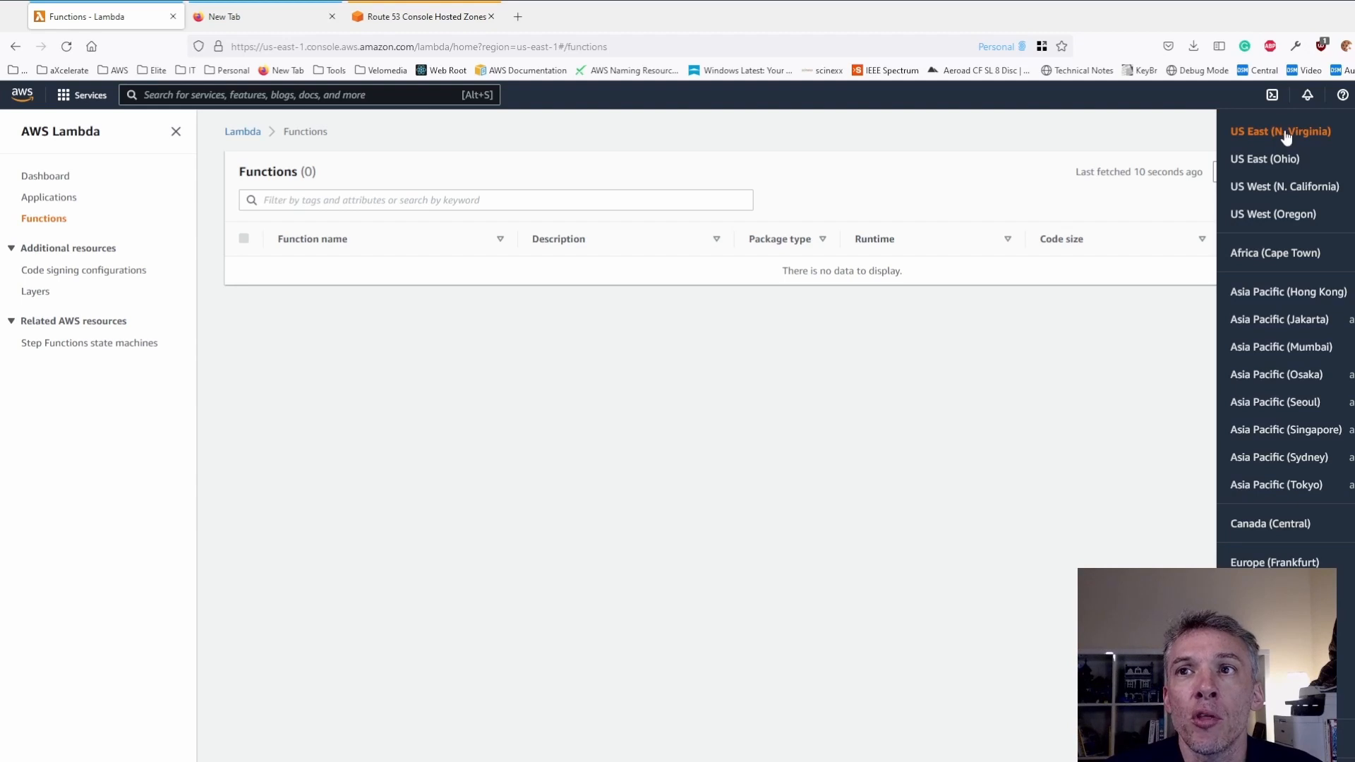
click(1315, 137)
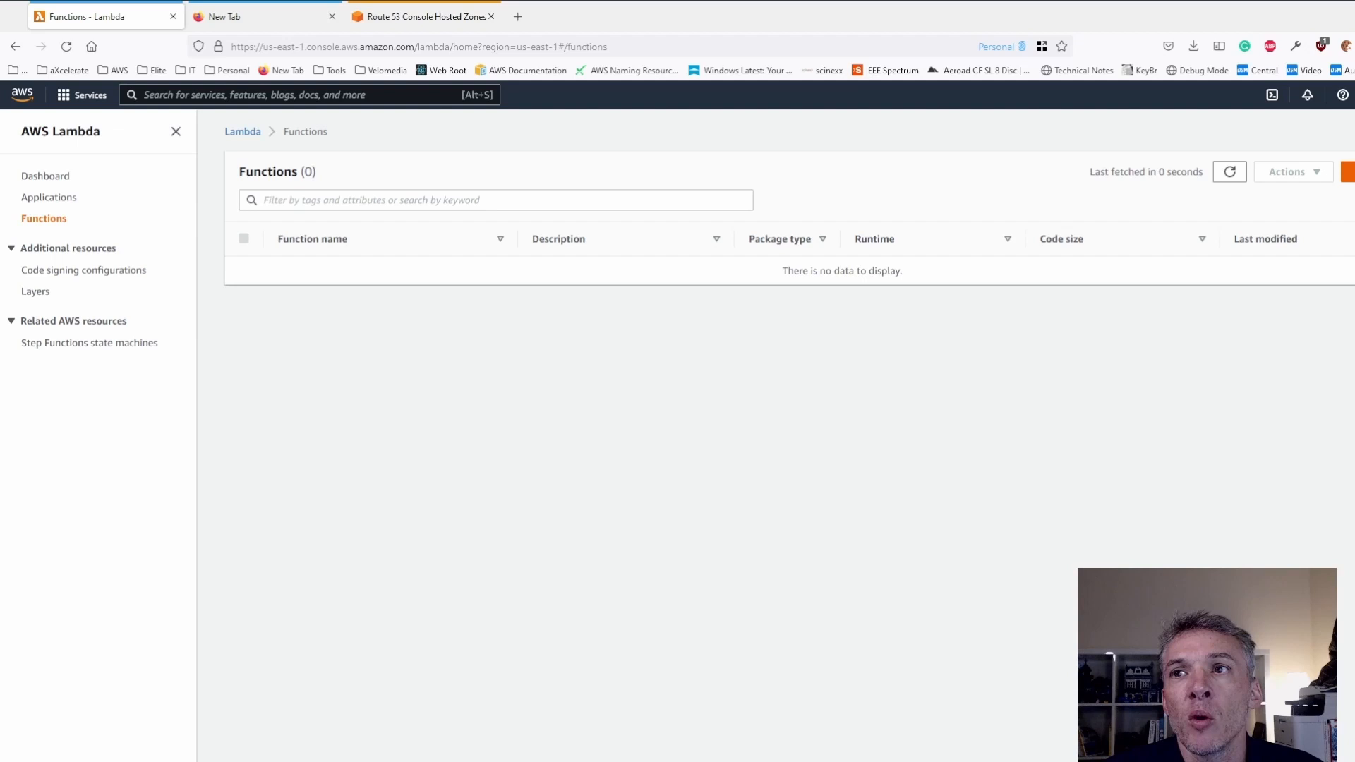
click(1349, 172)
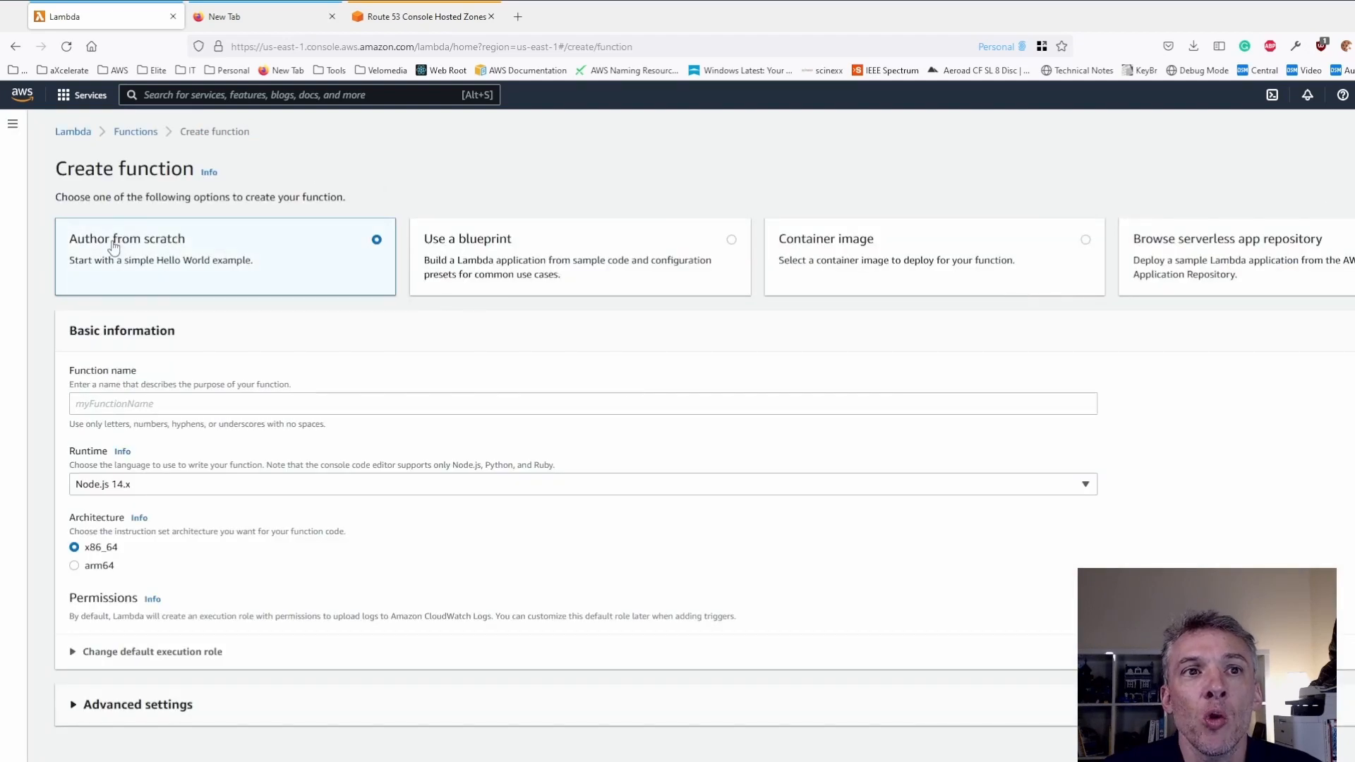
- Name the new from-scratch Lambda function demo-lambda-edge
click(150, 404)
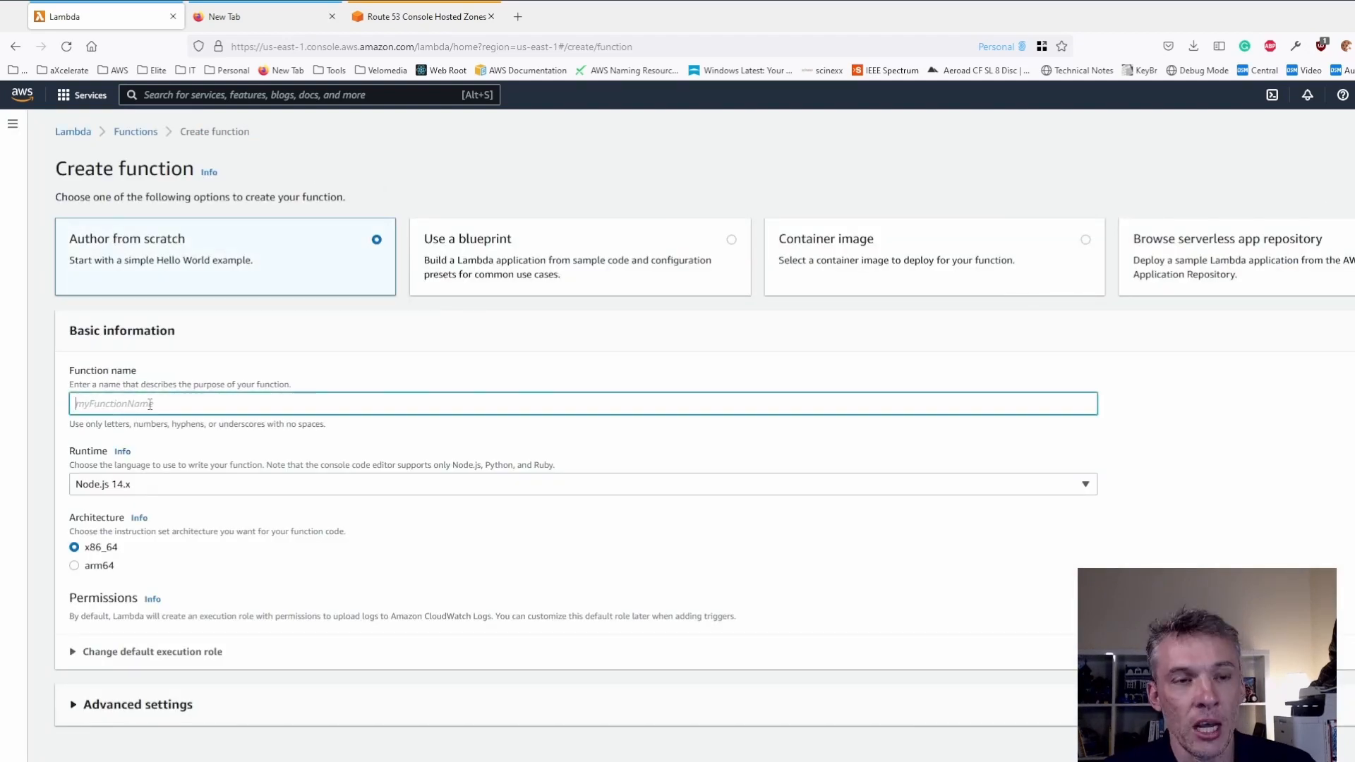
text(dem0)
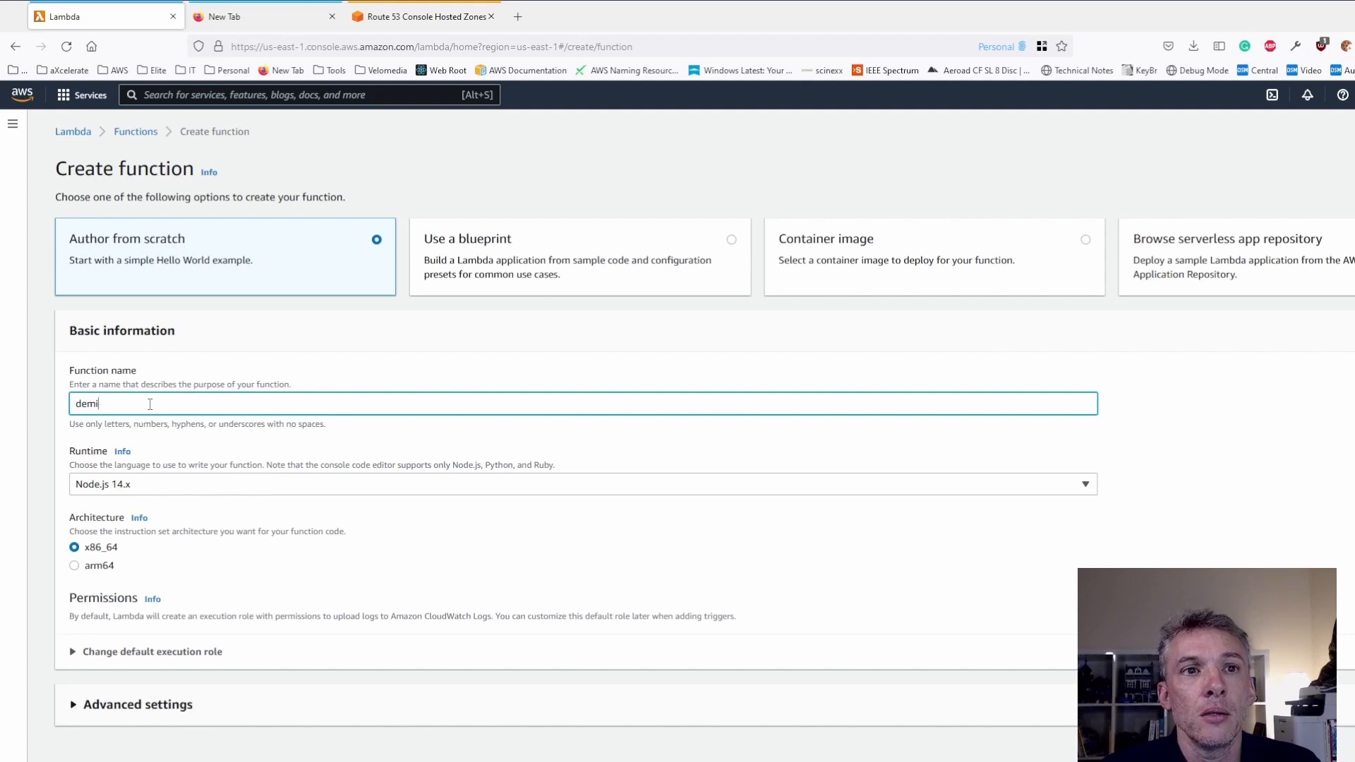
text(o-)
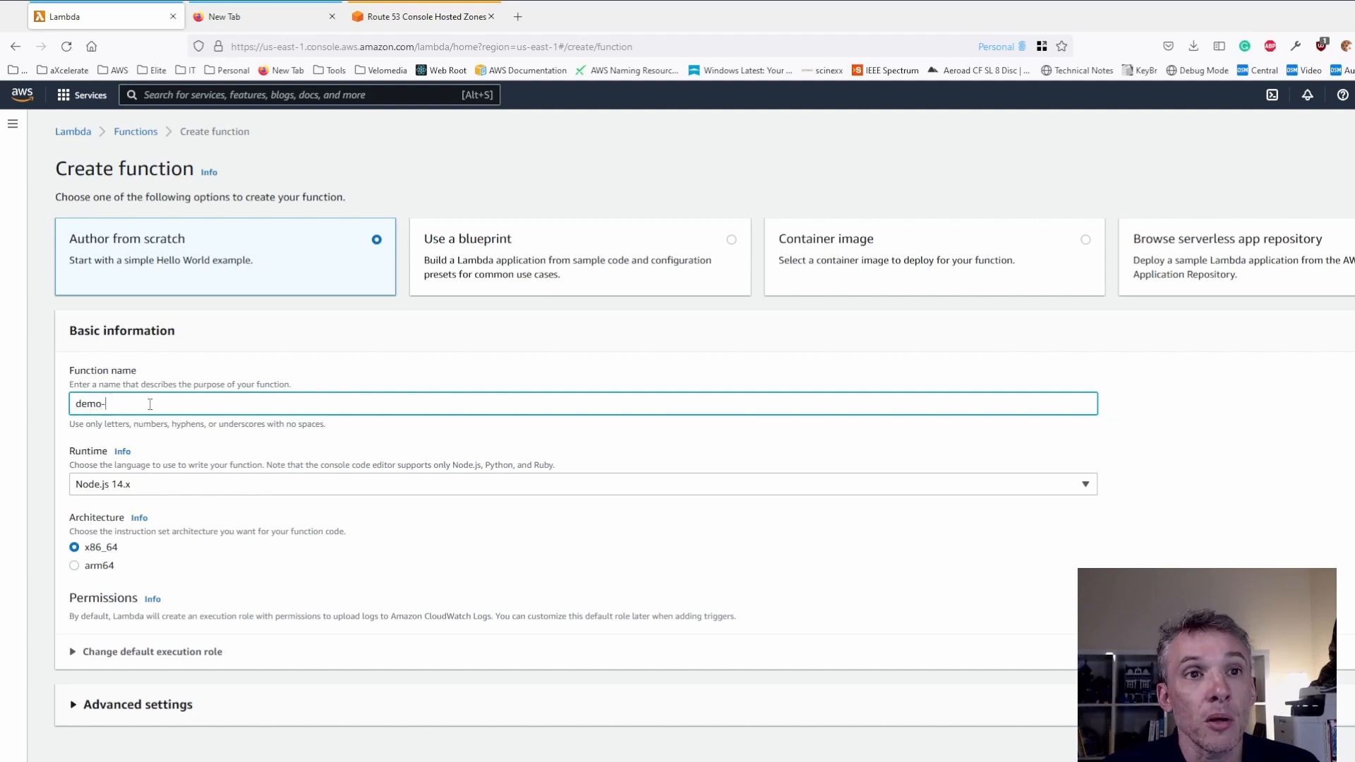
text(lambda)
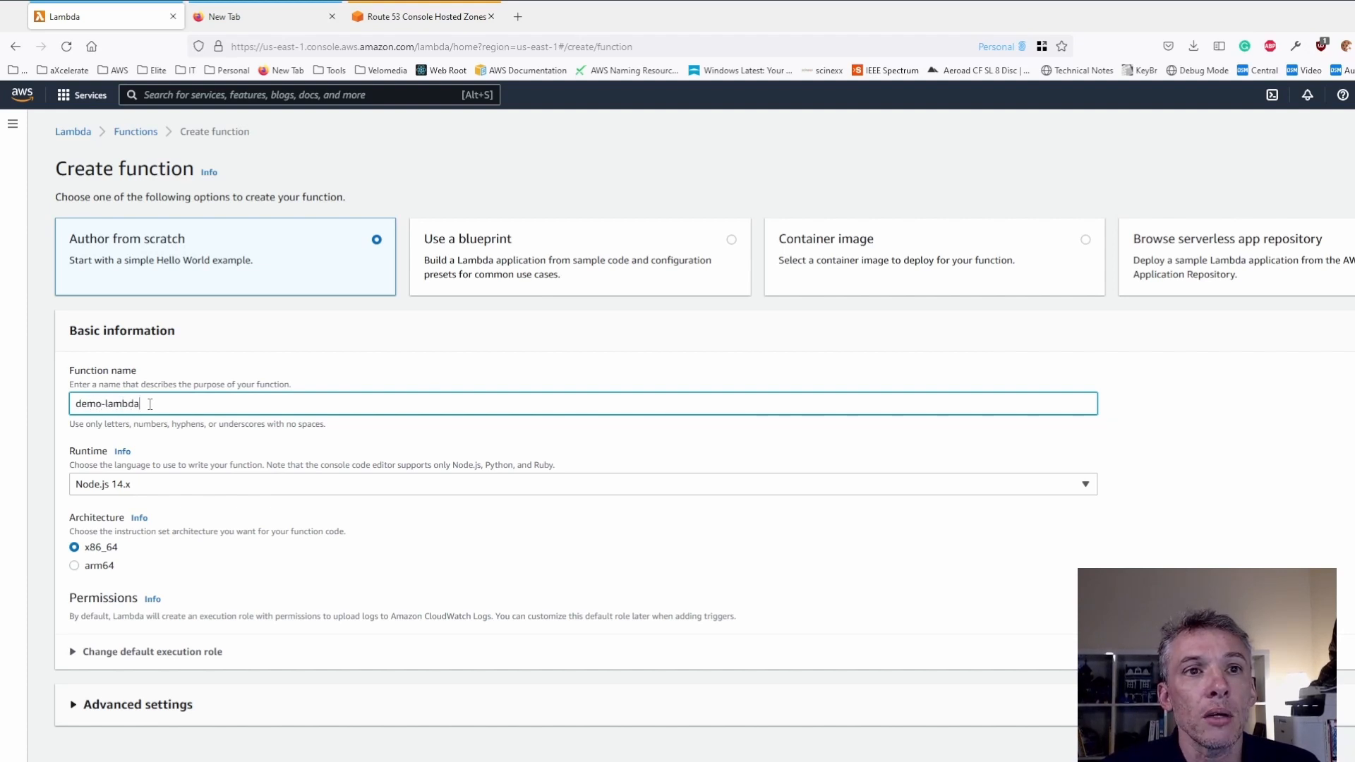
text(-exge)
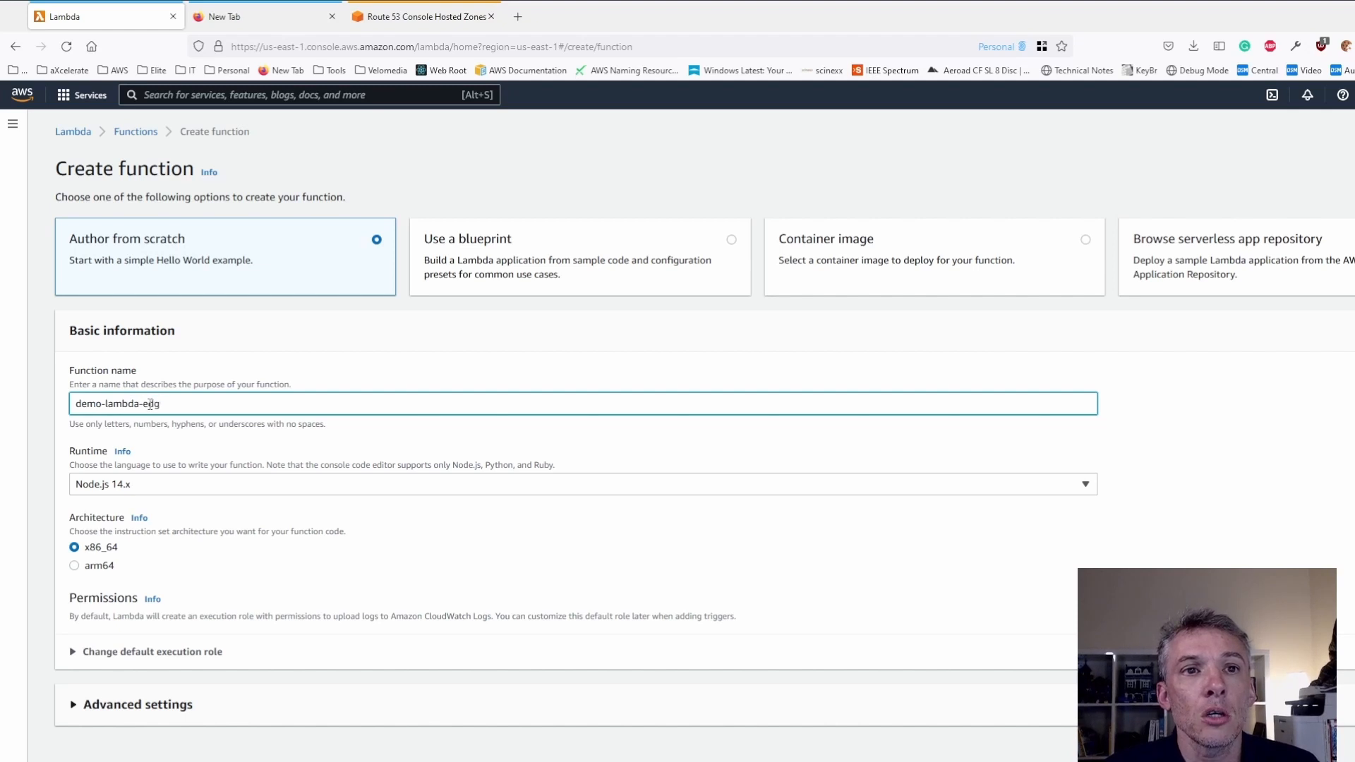
click(148, 439)
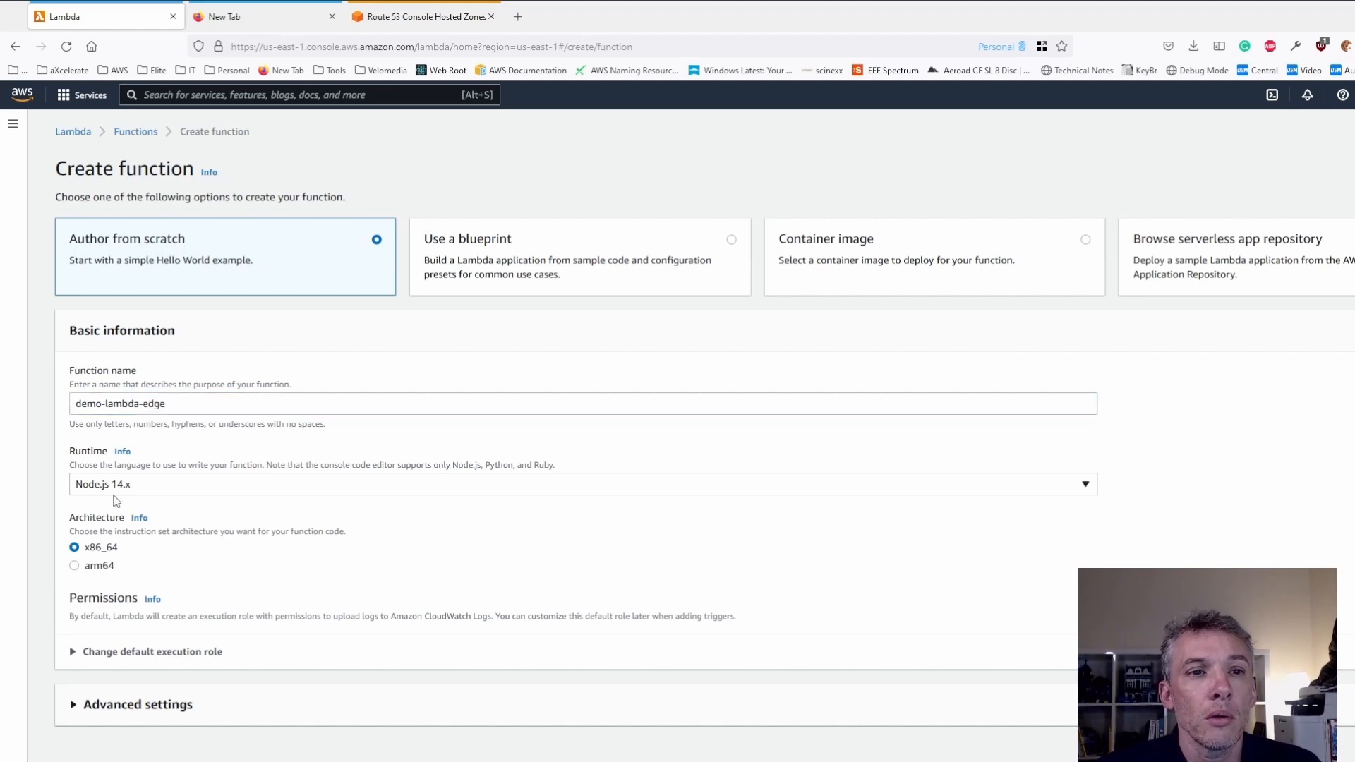
- Change the default execution role to a new role from AWS policy templates, named my-awesome-function-role
click(82, 657)
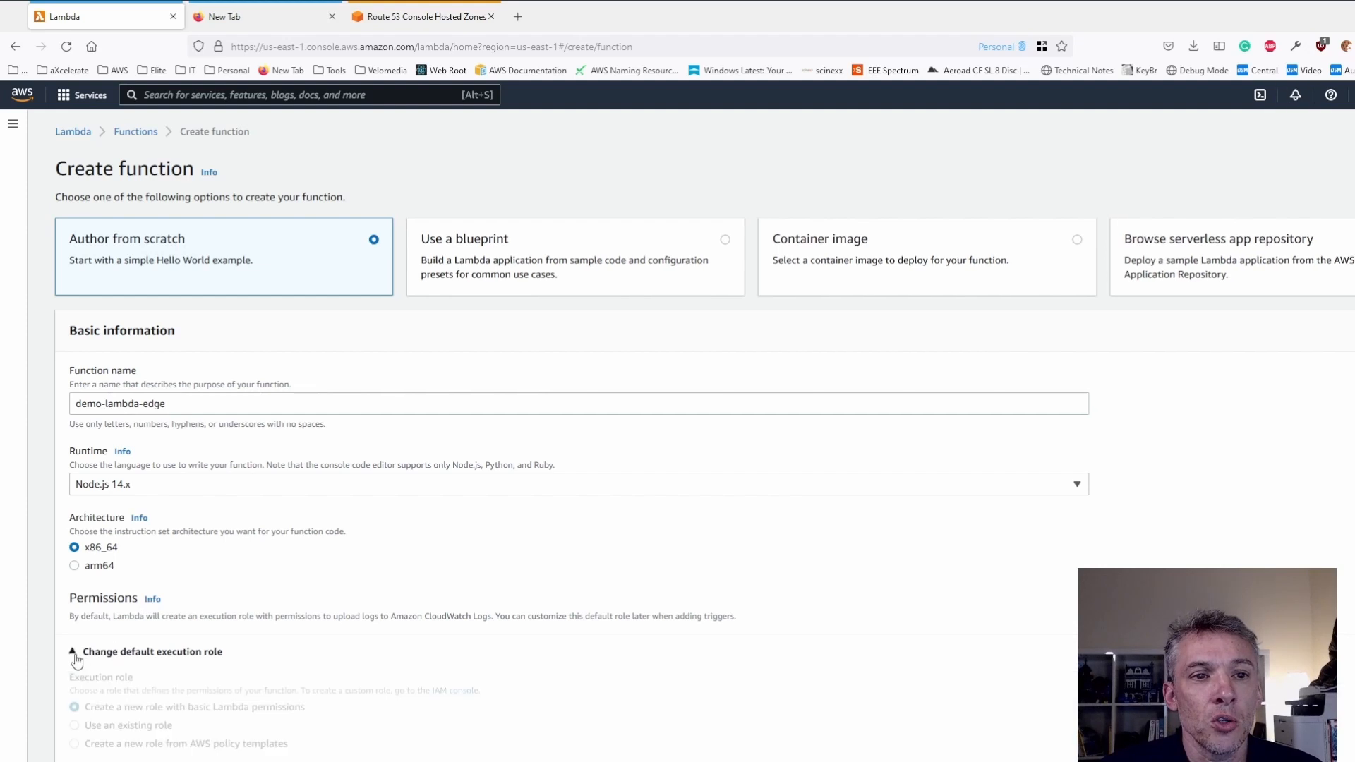
click(74, 744)
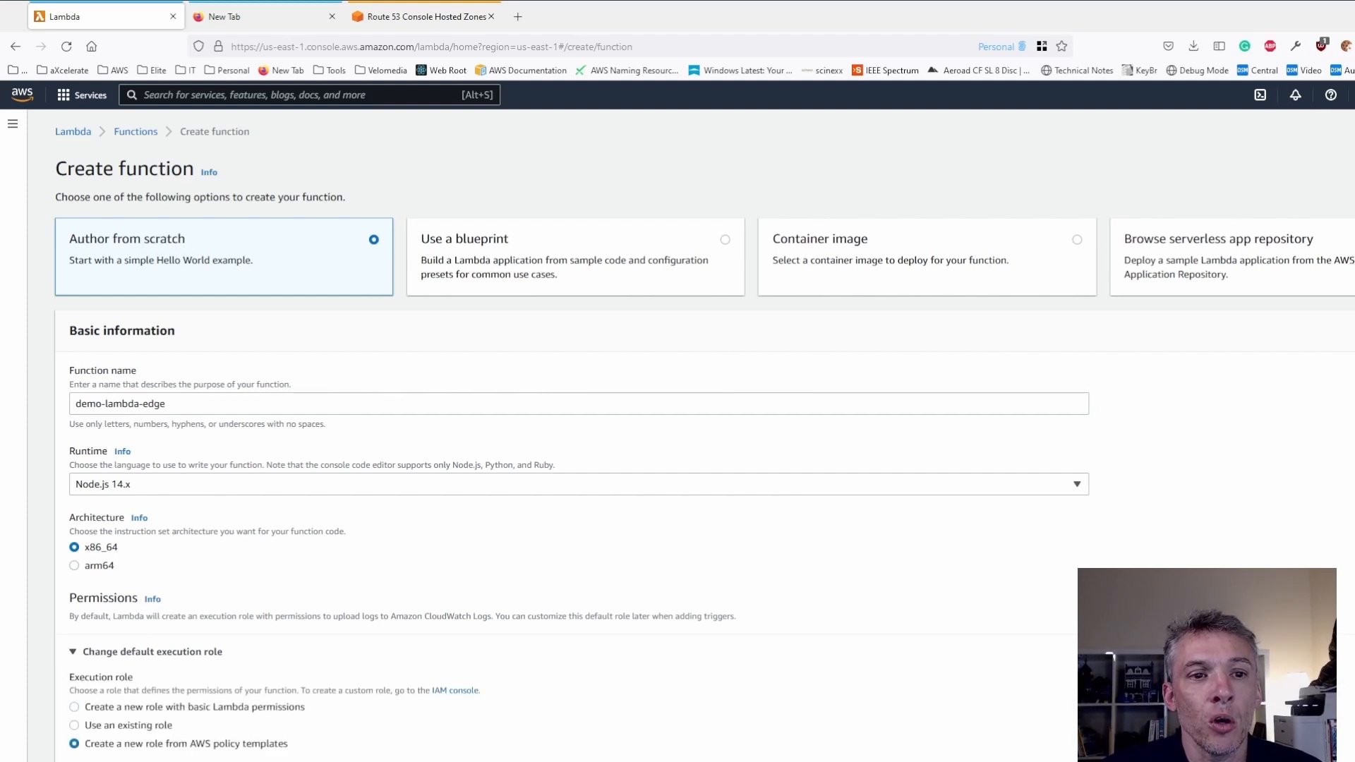
scroll(141, 741, down, 2)
click(167, 726)
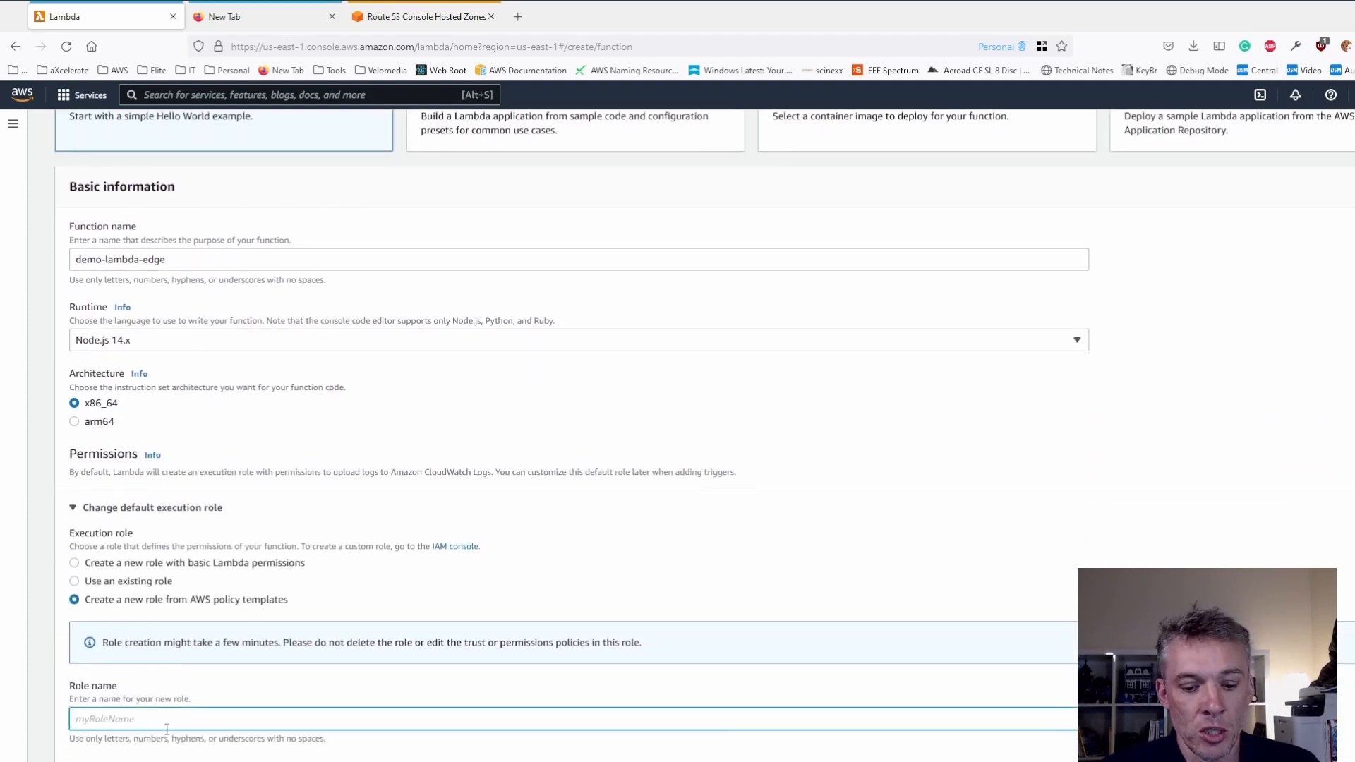
text(my-awes)
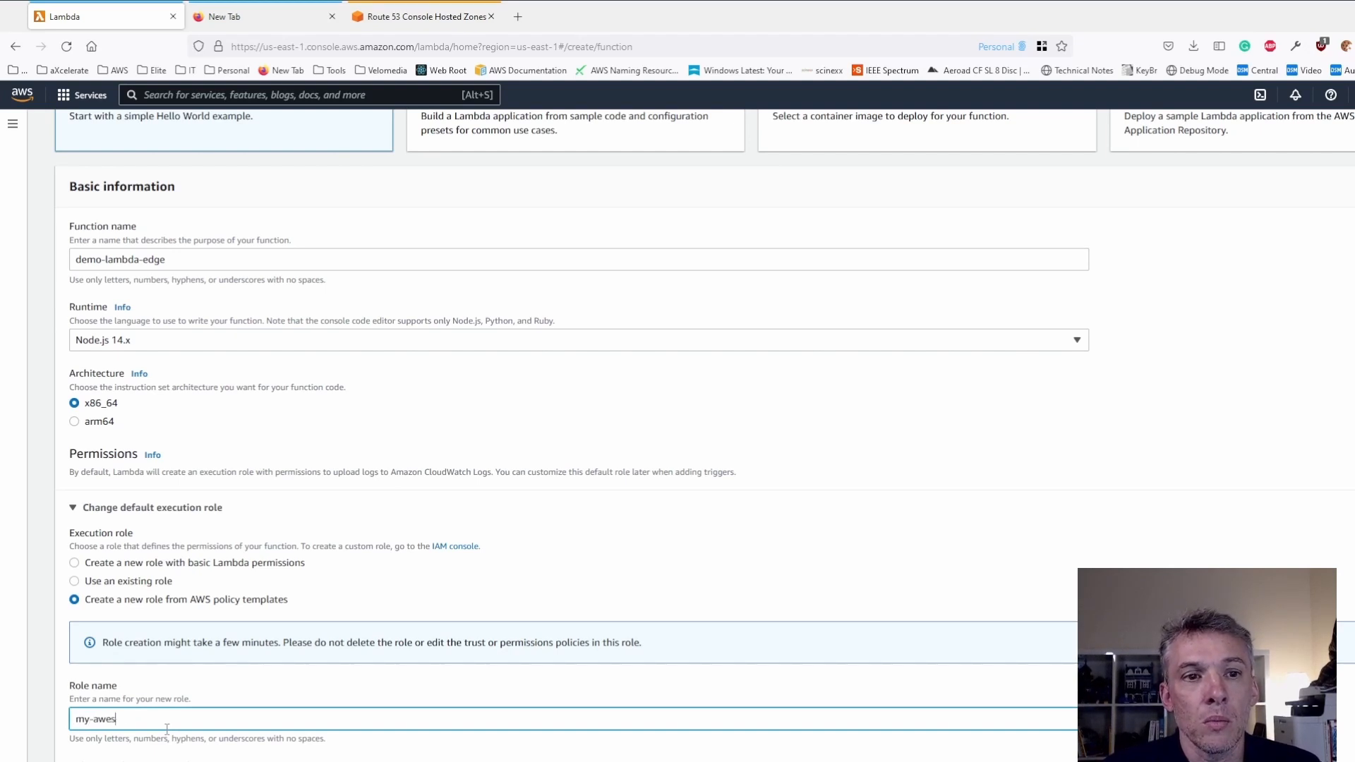
text(ome-function-)
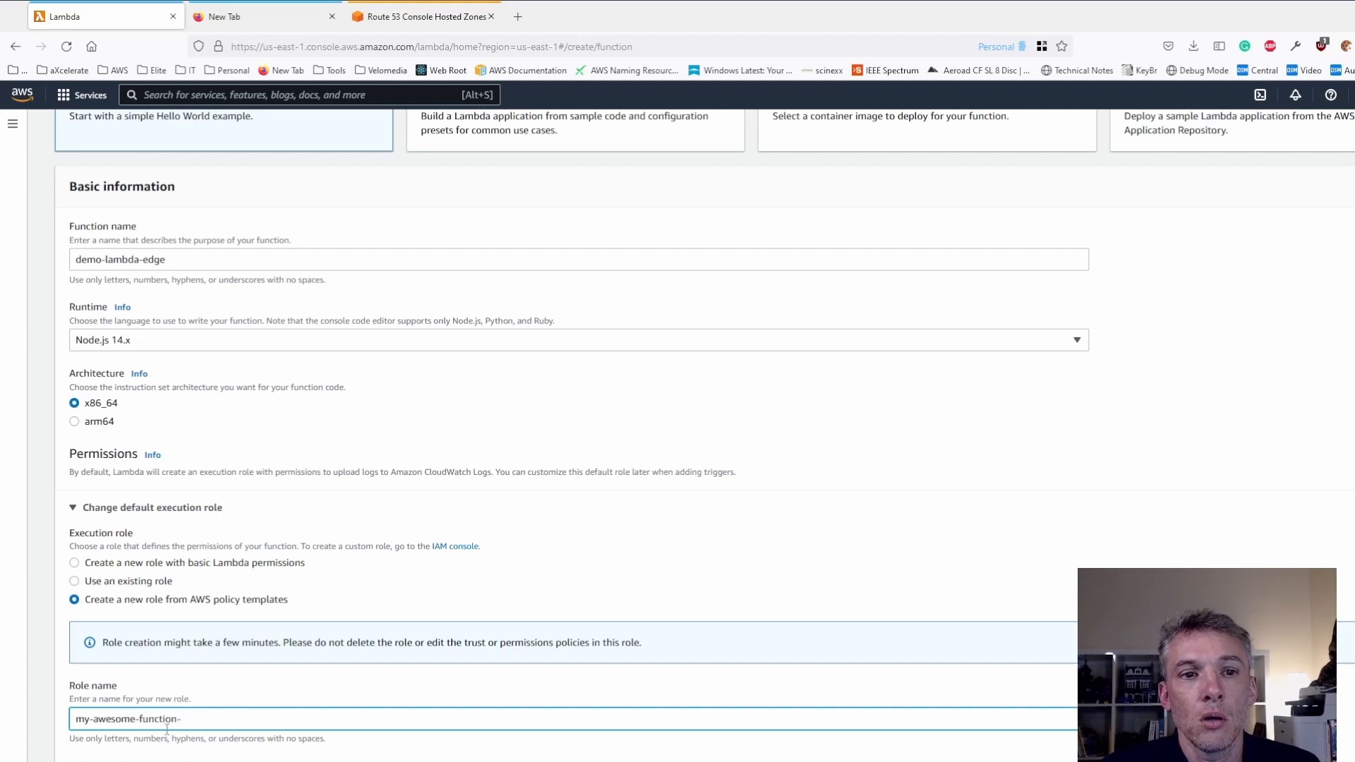
text(rolwe)
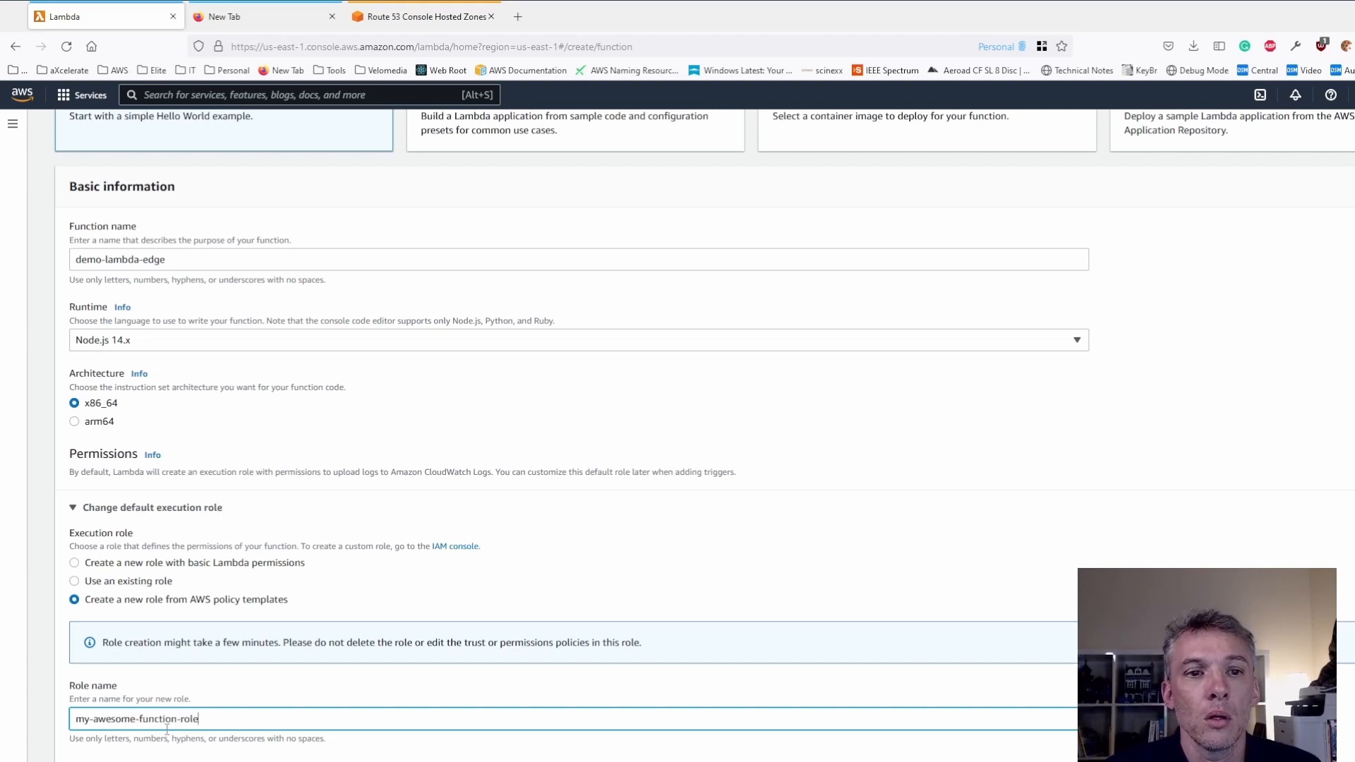
- Add the Basic Lambda@Edge permissions (for CloudFront trigger) policy template to the role and create the function
click(168, 761)
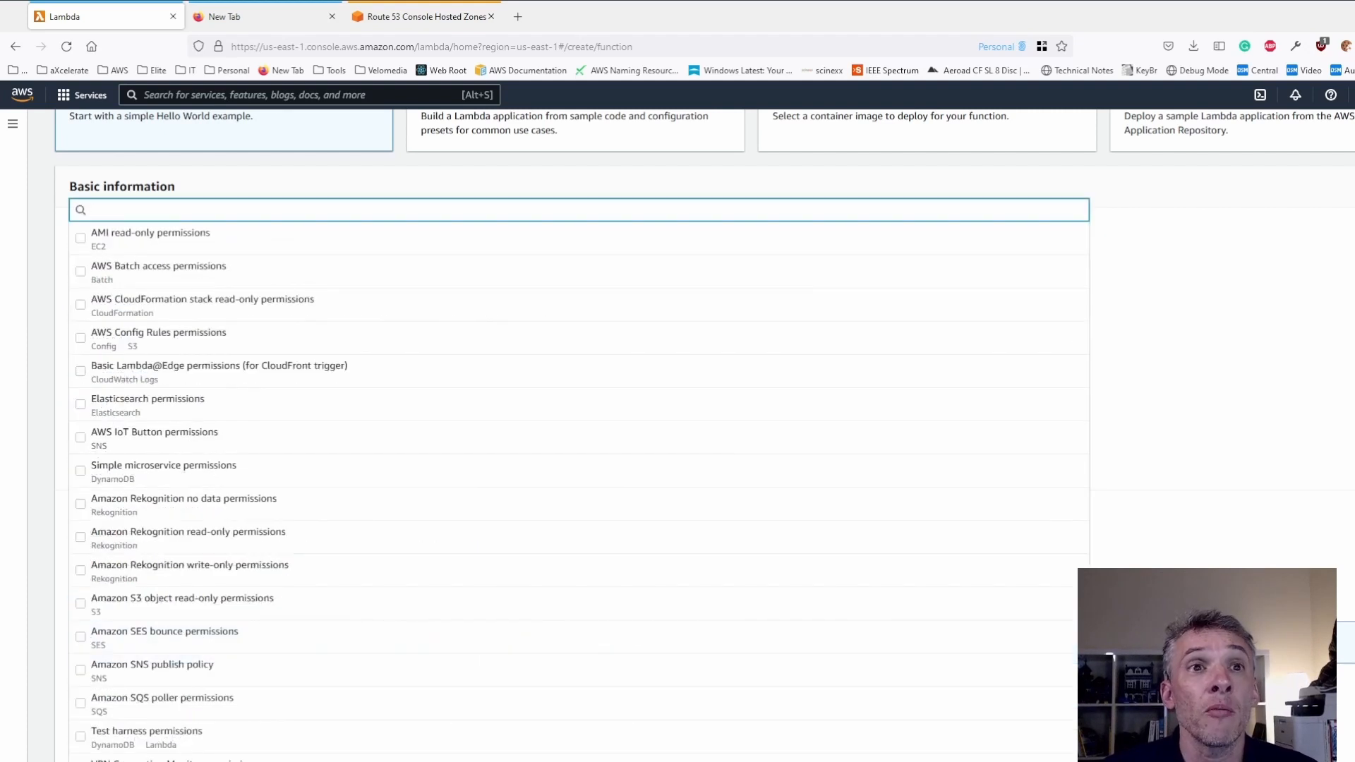
text(ba)
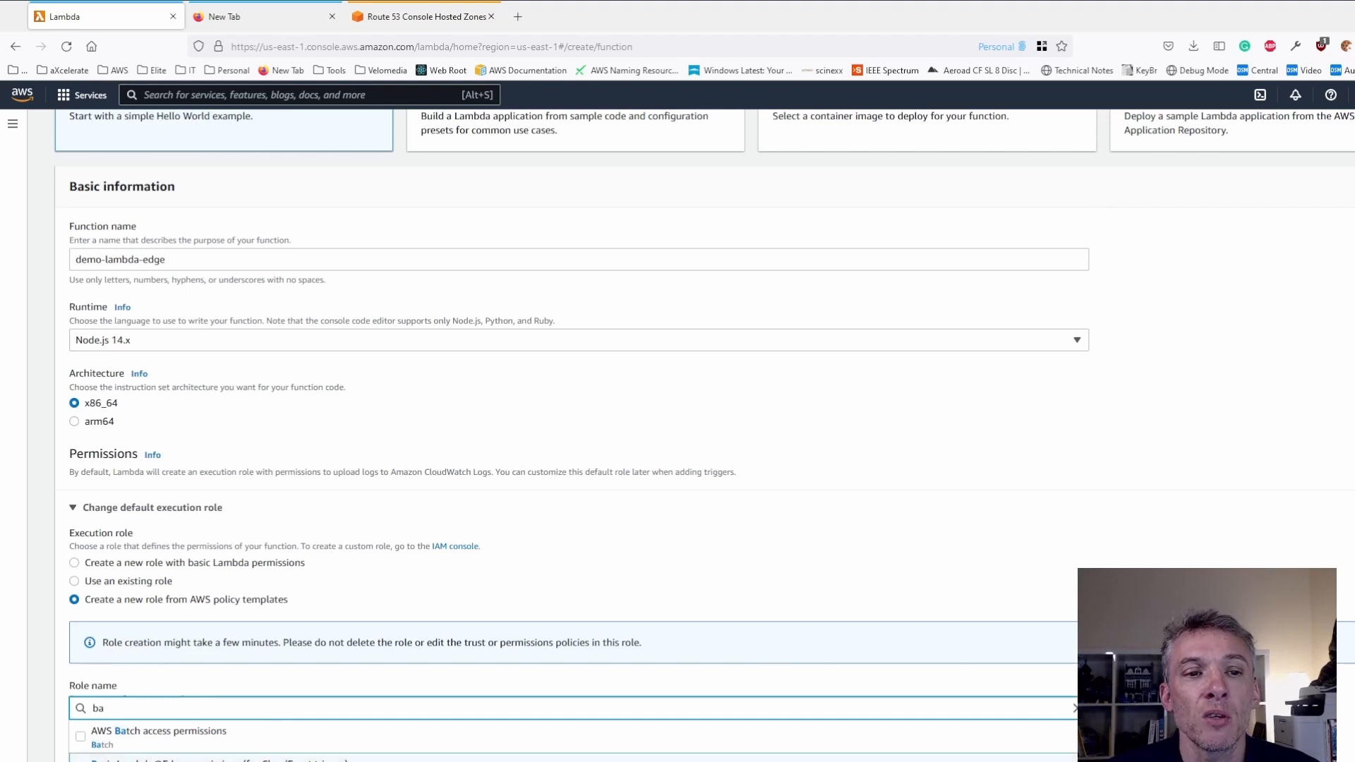
scroll(579, 438, down, 2)
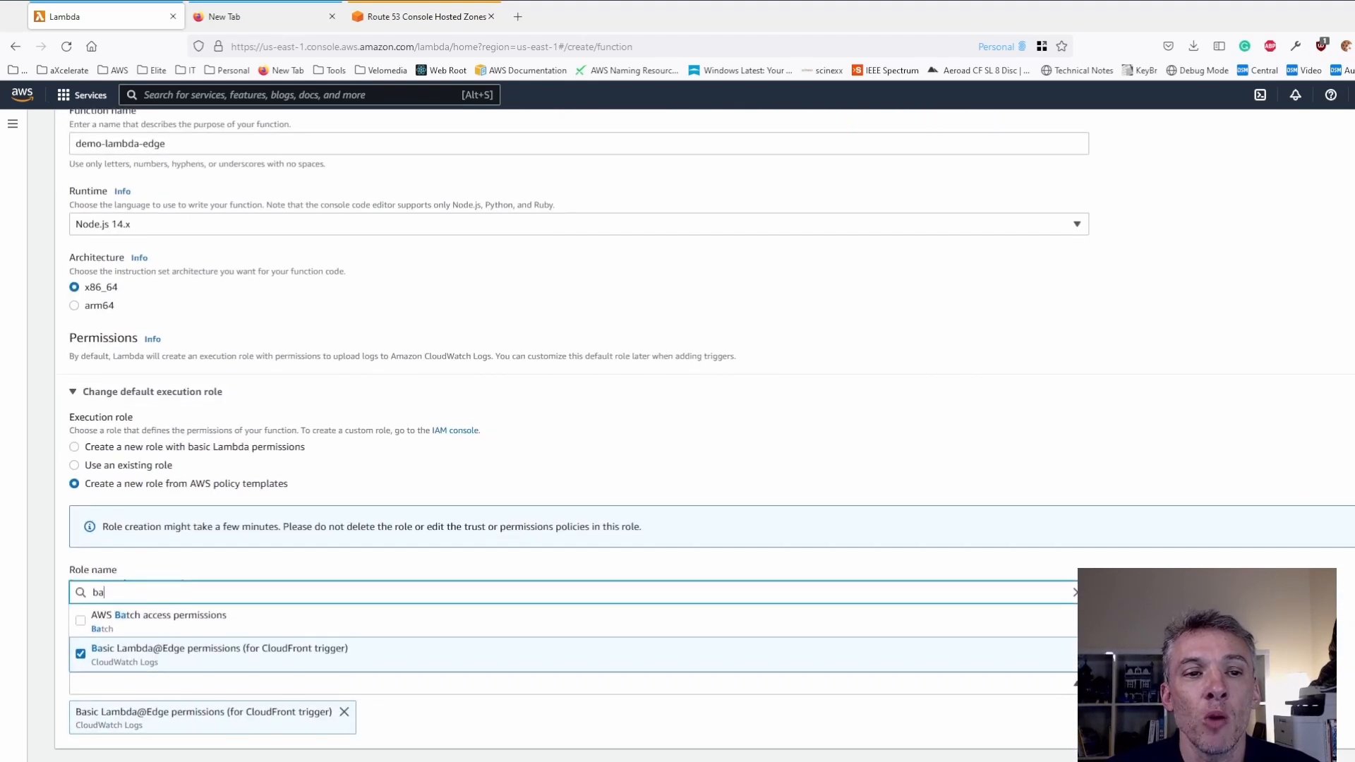
click(240, 746)
scroll(275, 635, down, 2)
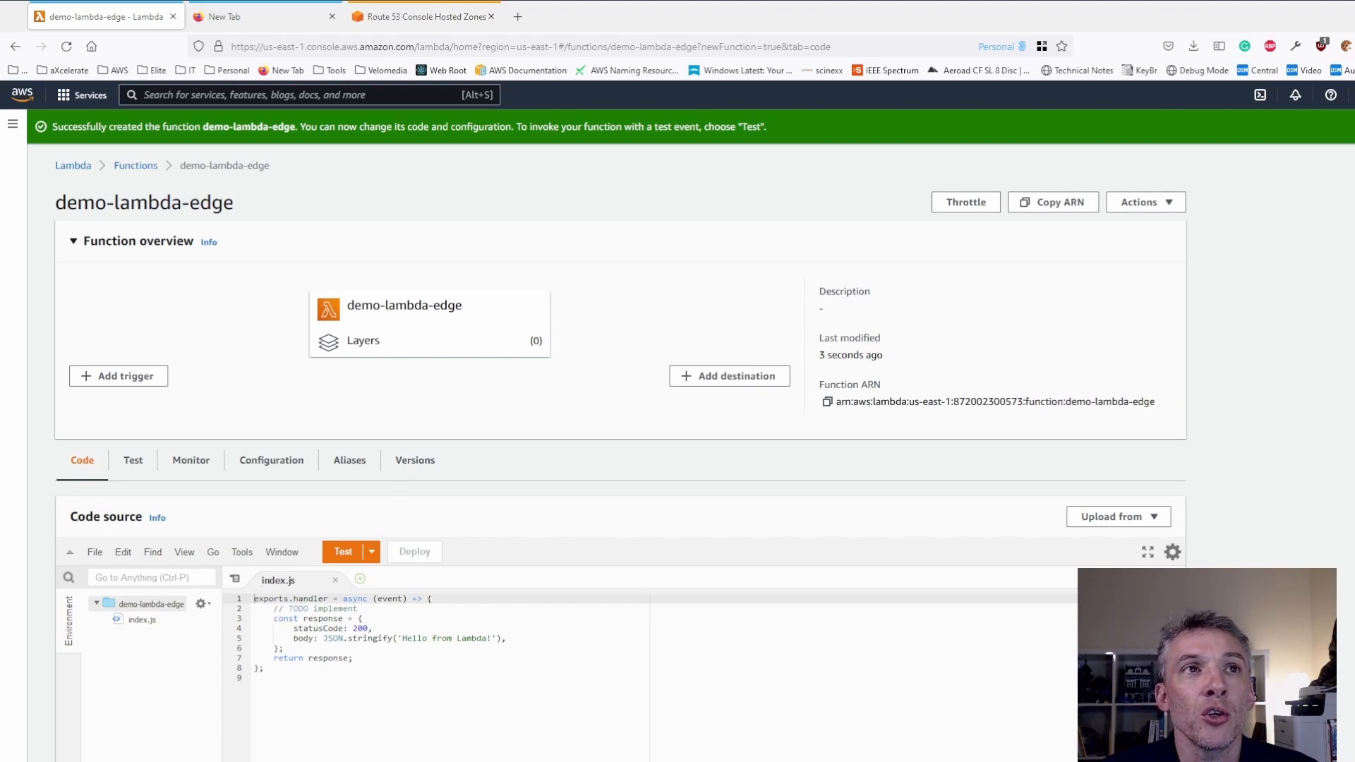
- Replace all the default code in index.js with the copied handler code for the CloudFront viewer and origin events
click(243, 663)
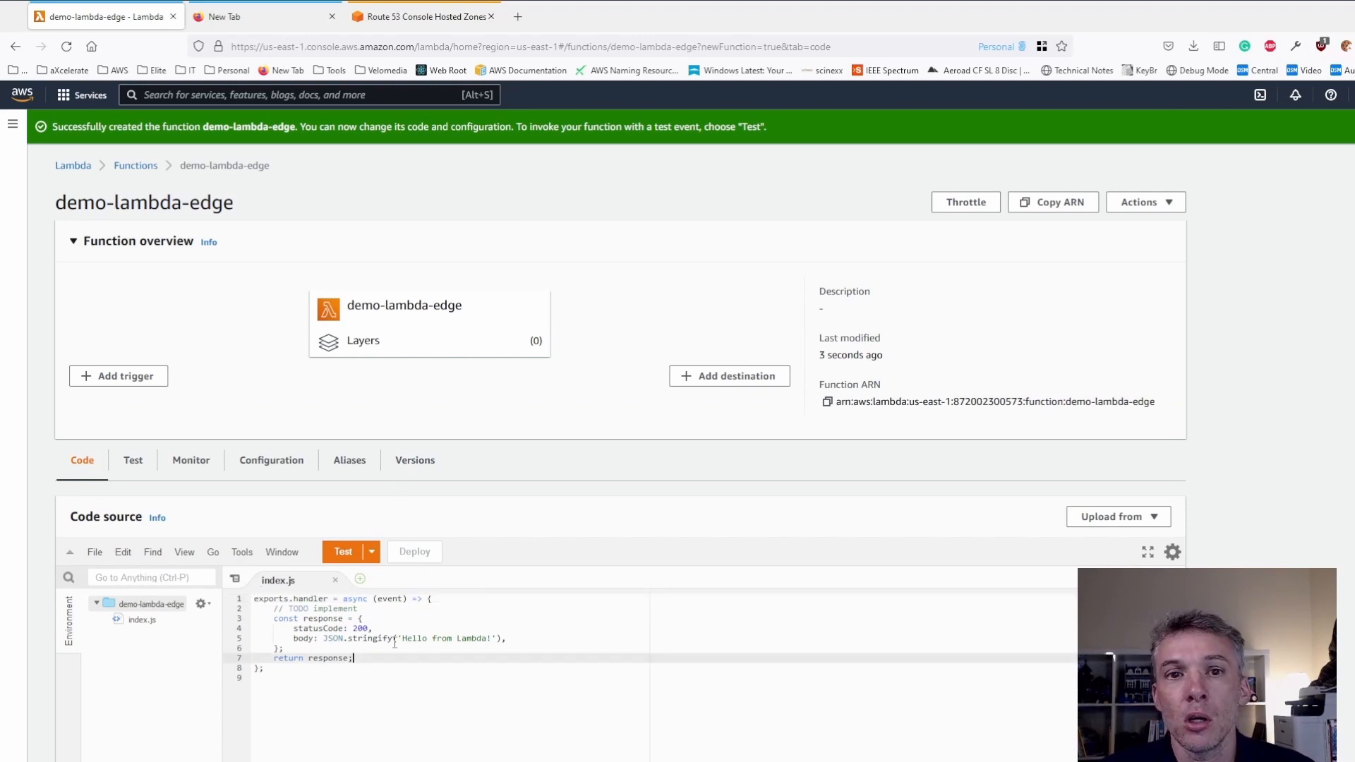
key(ctrl+a)
key(ctrl+v)
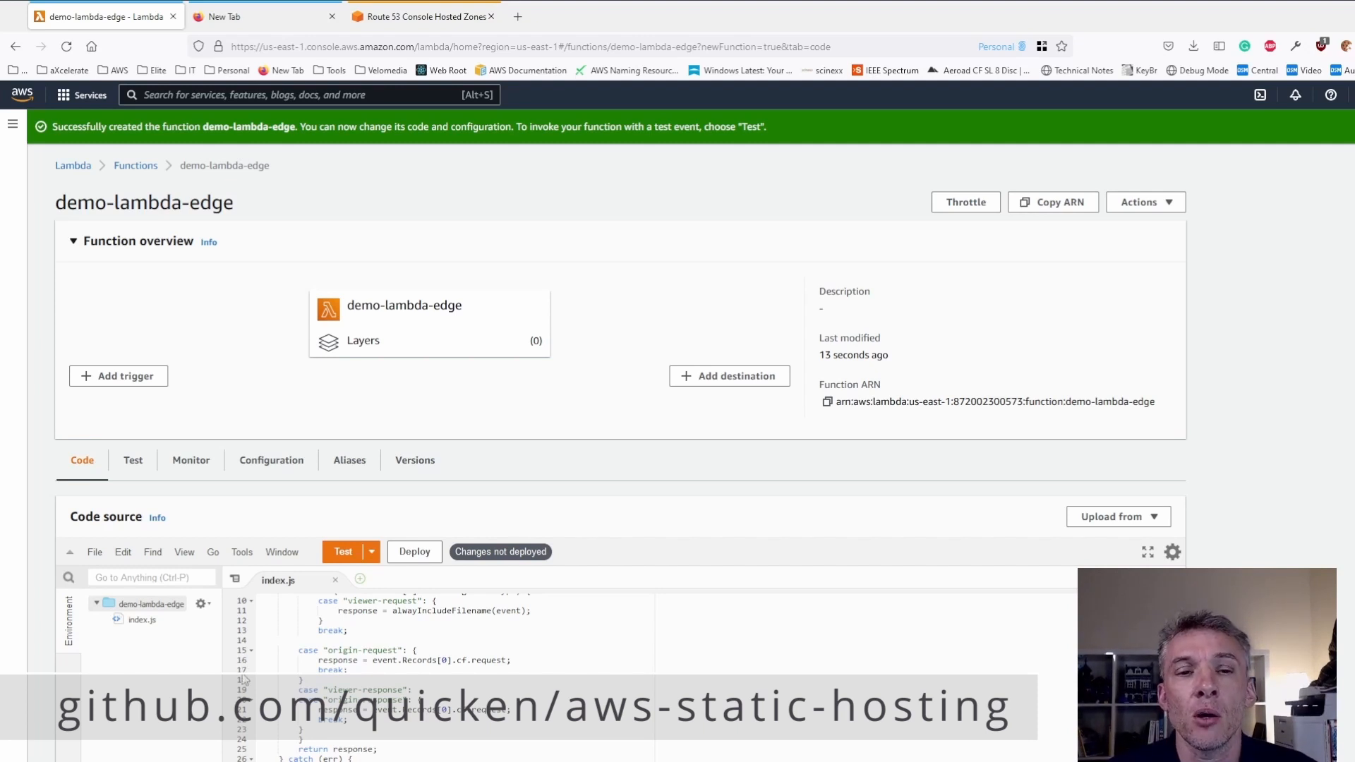
scroll(393, 705, down, 2)
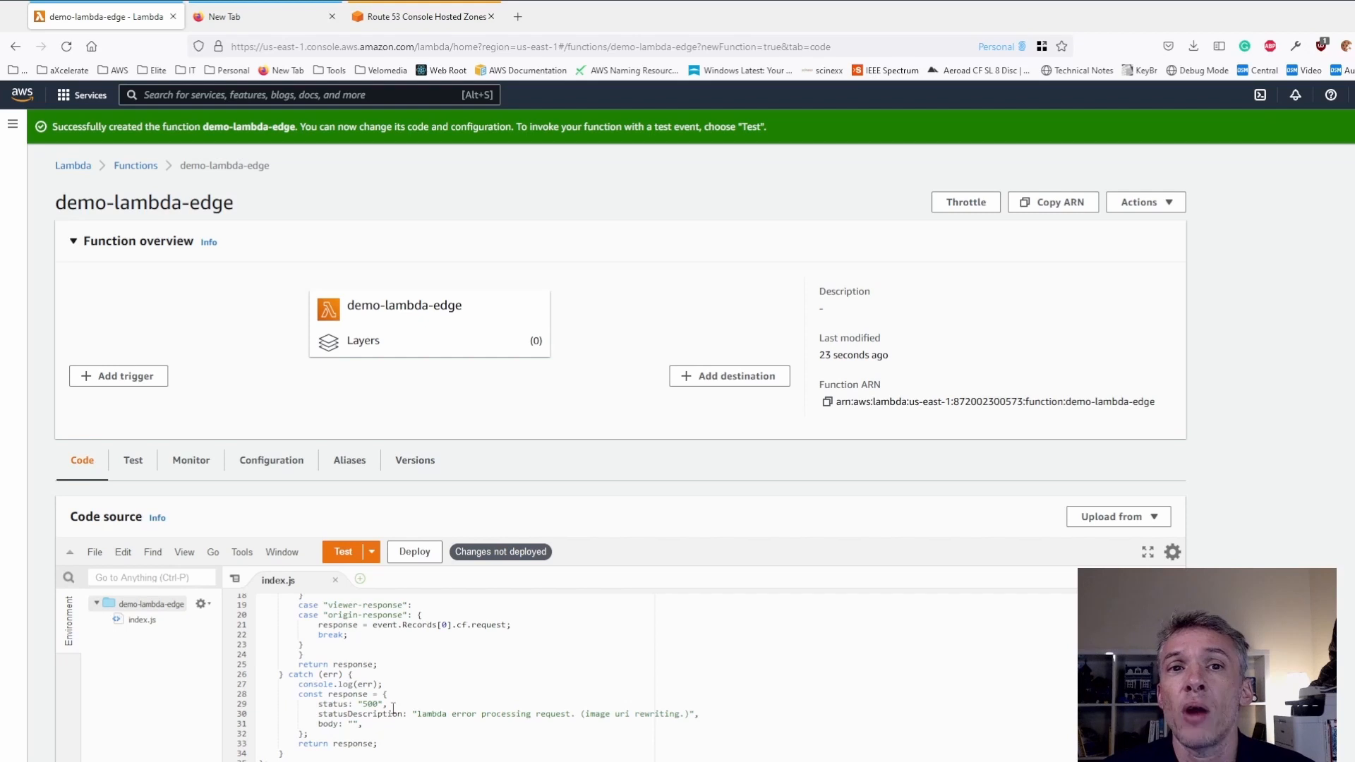
click(427, 665)
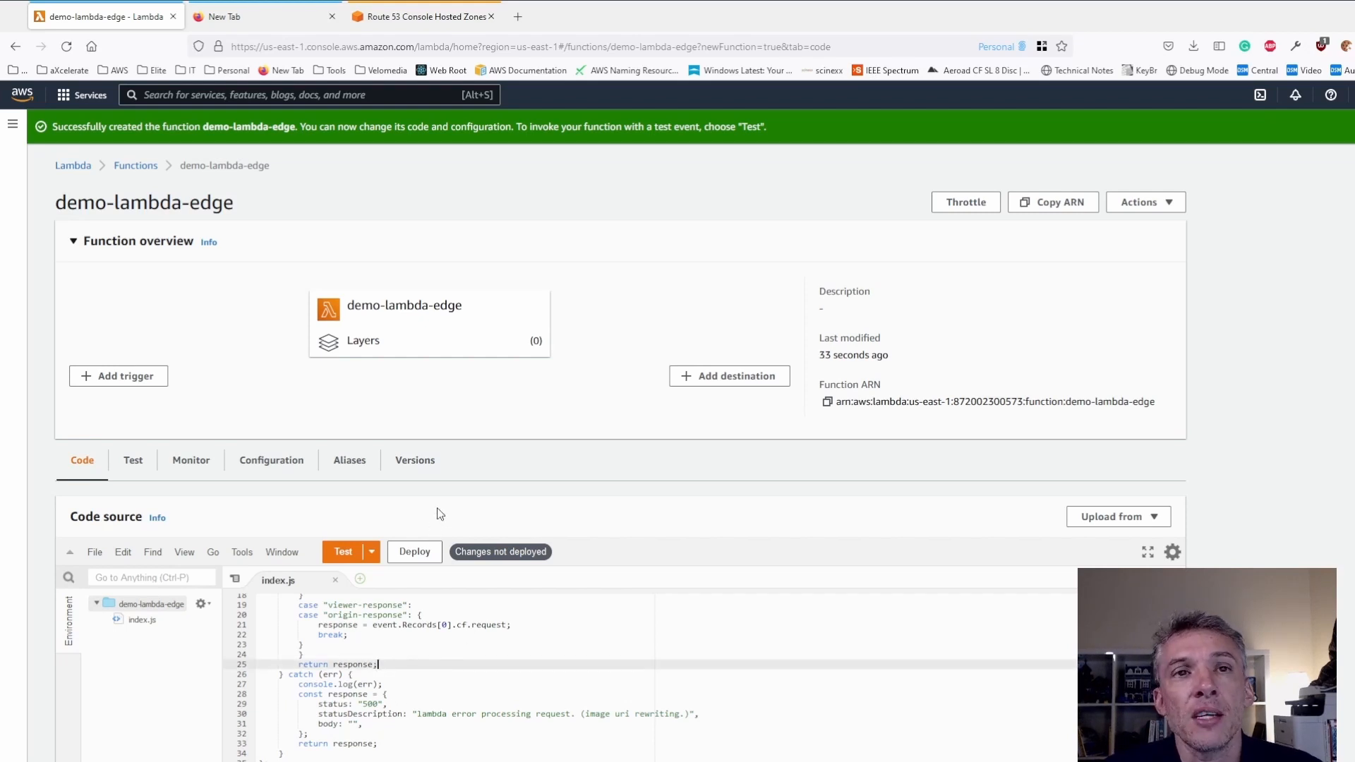
- Deploy the code changes of the demo-lambda-edge function
click(1138, 203)
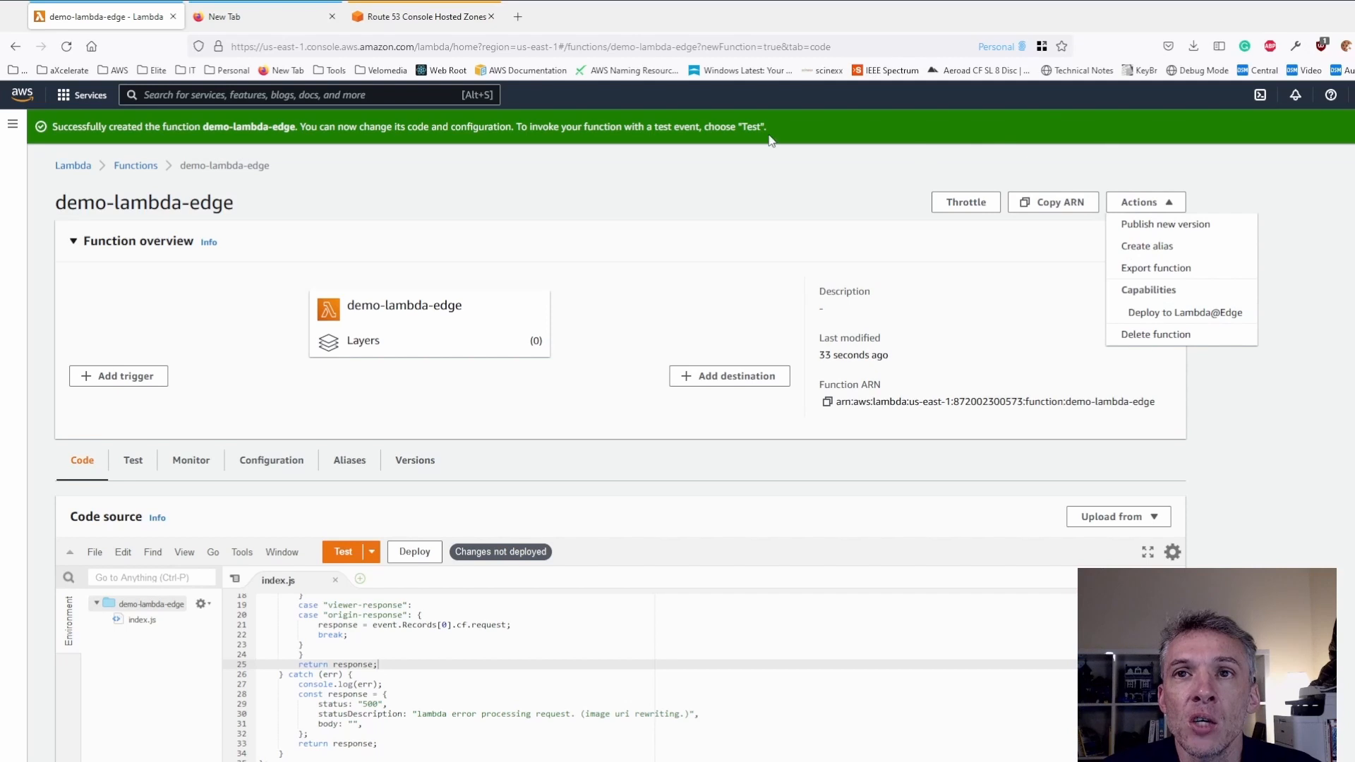
click(722, 146)
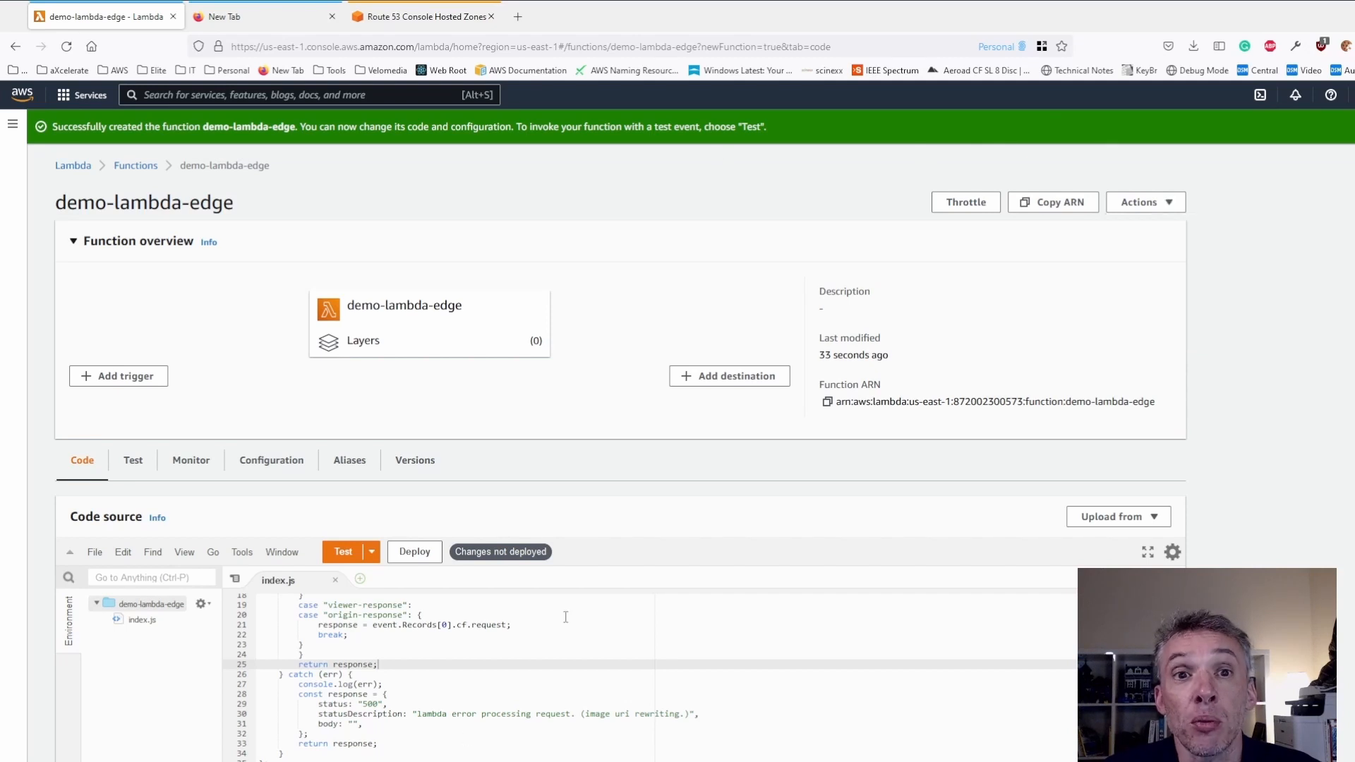
click(385, 676)
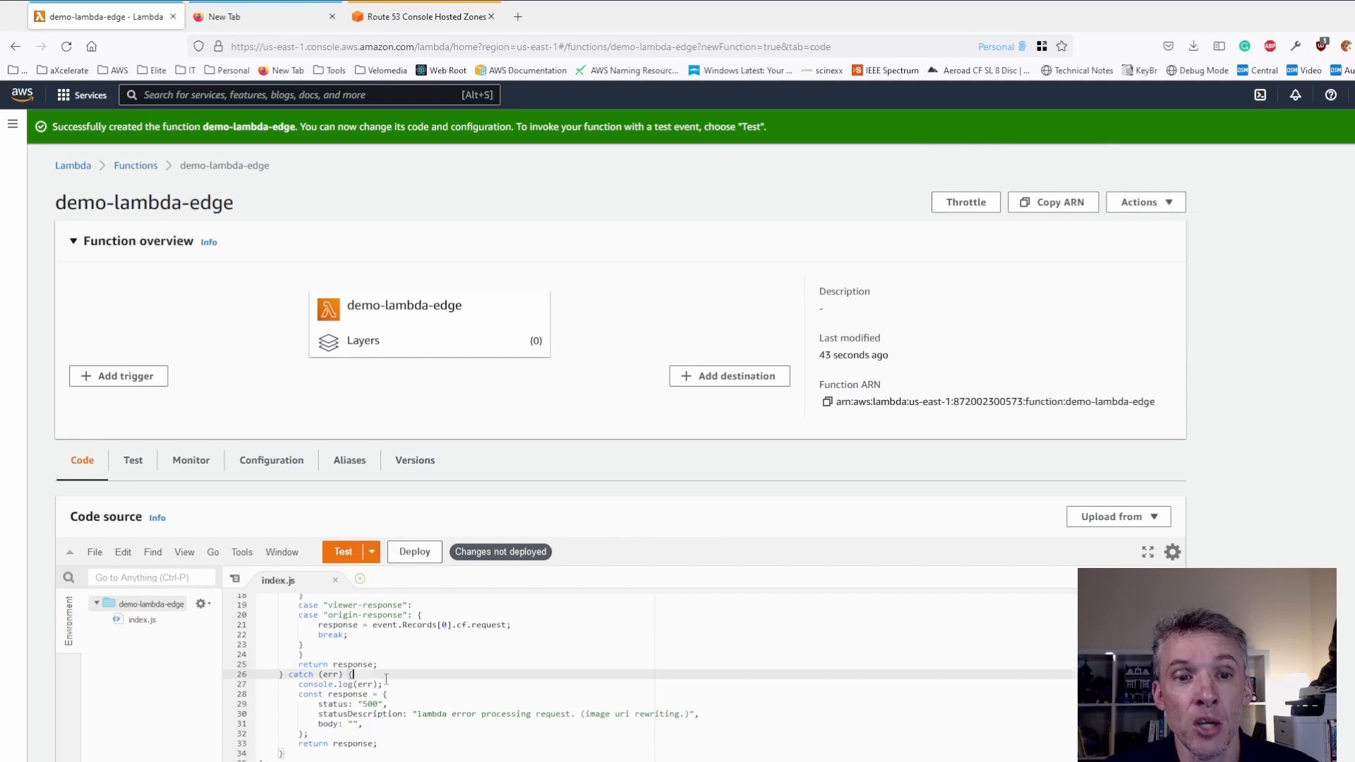
click(416, 558)
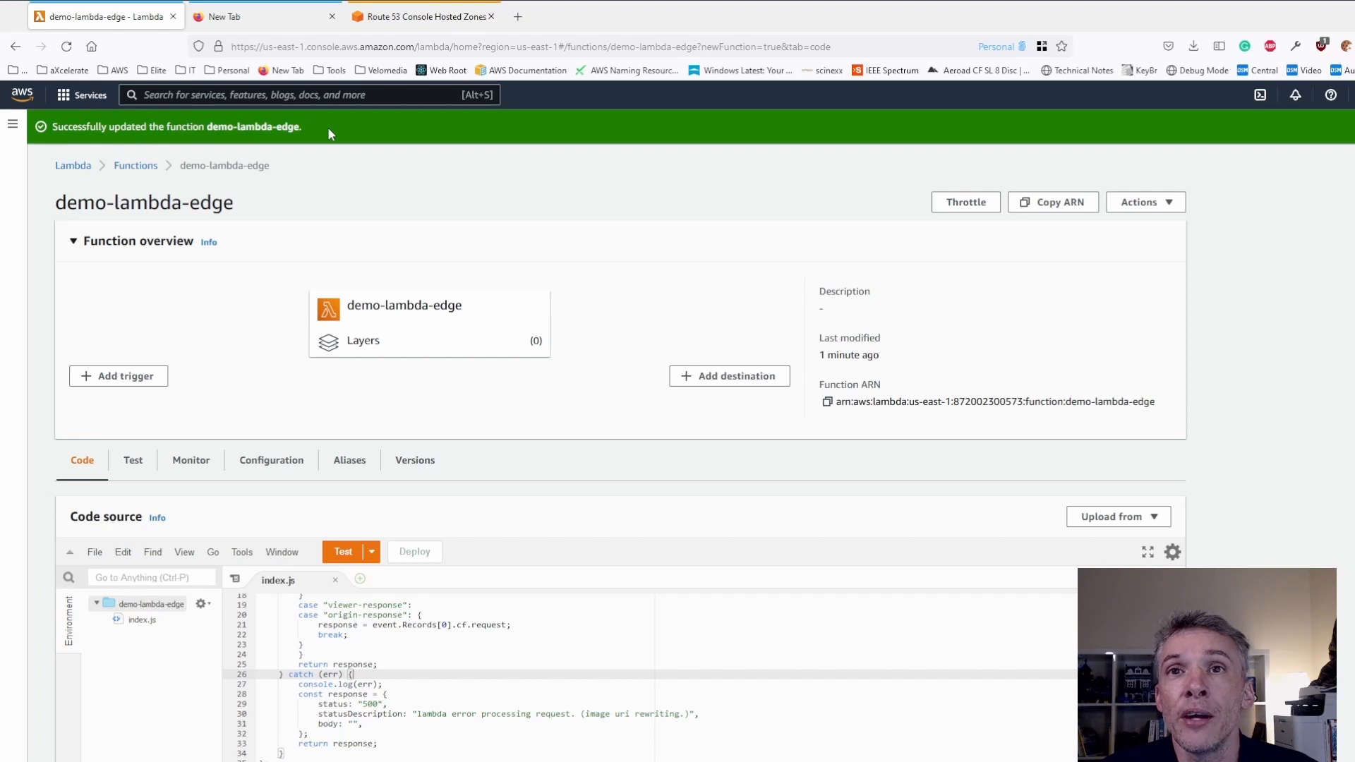
- Start deploying the function to Lambda@Edge and select the "My demo static web sits." distribution for the CloudFront trigger
click(1144, 206)
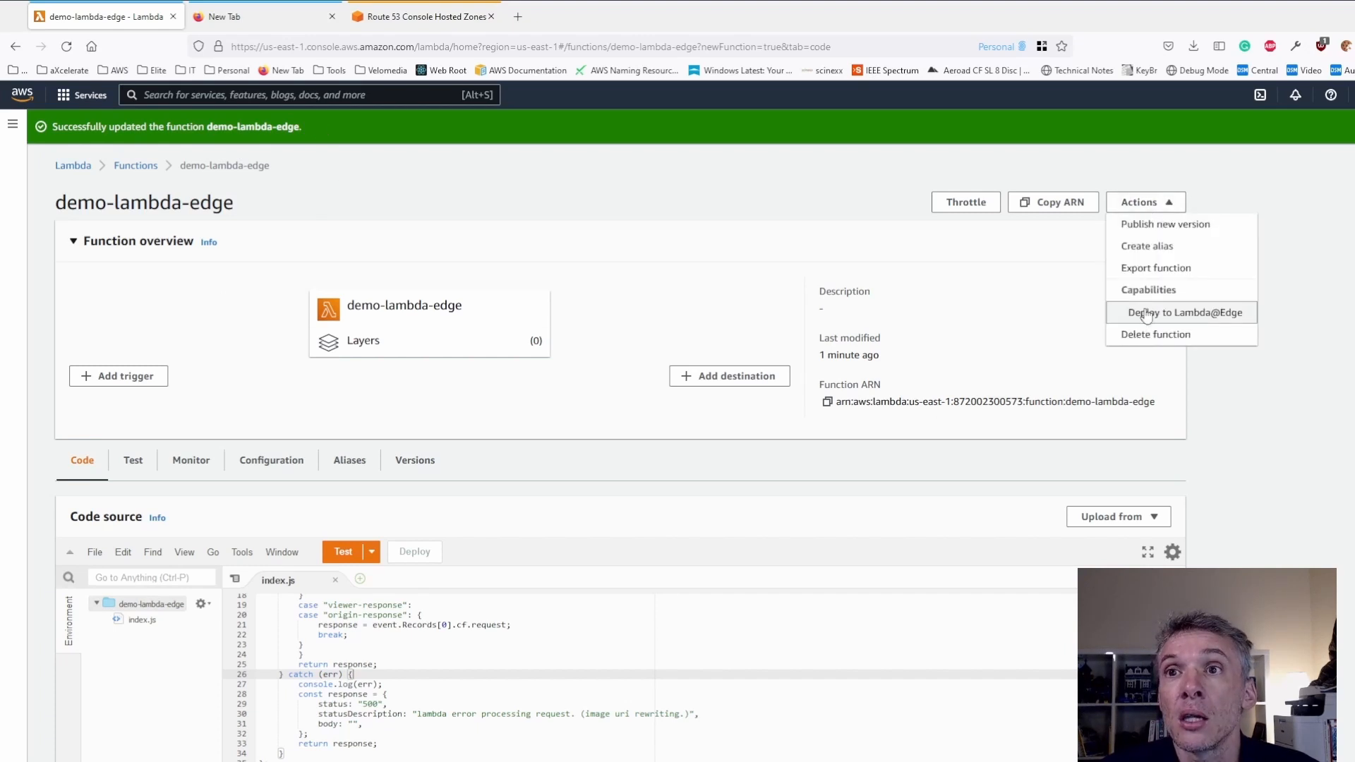
click(1145, 313)
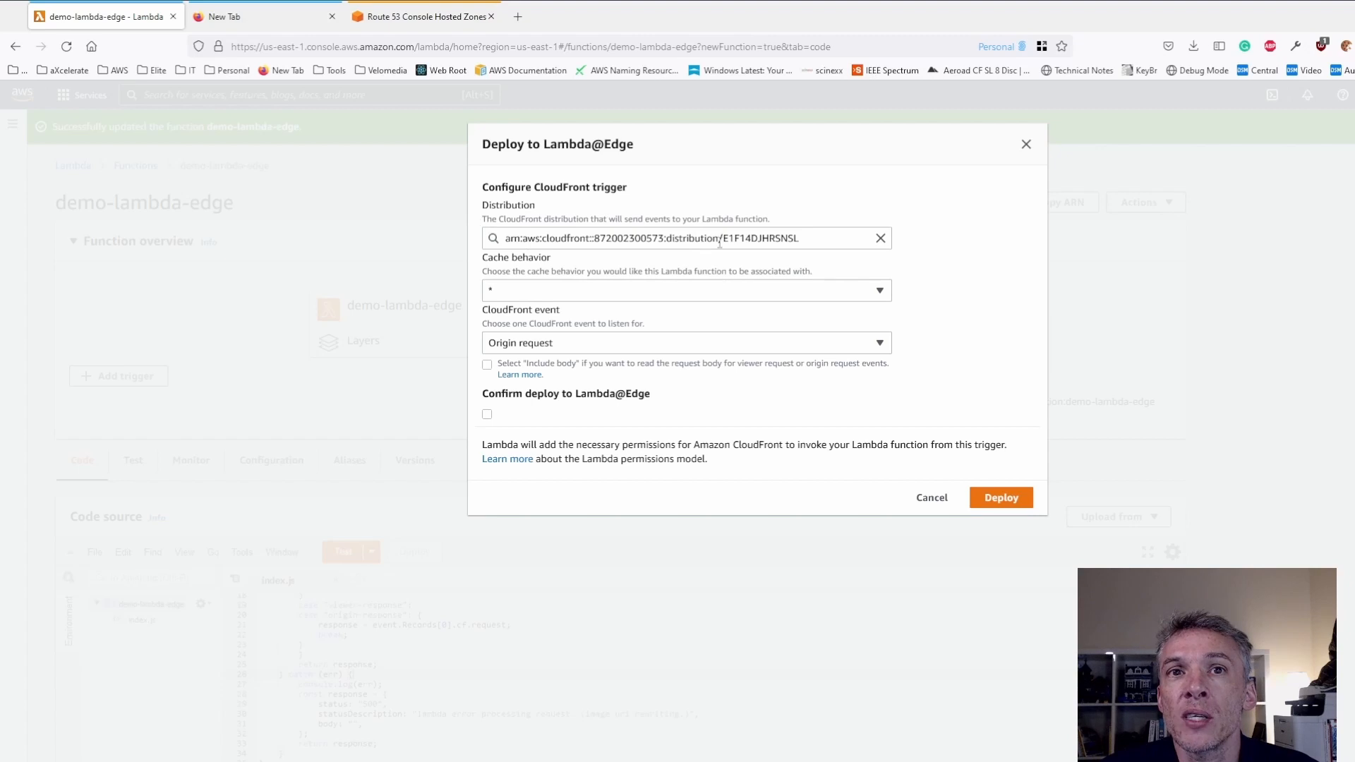
click(880, 238)
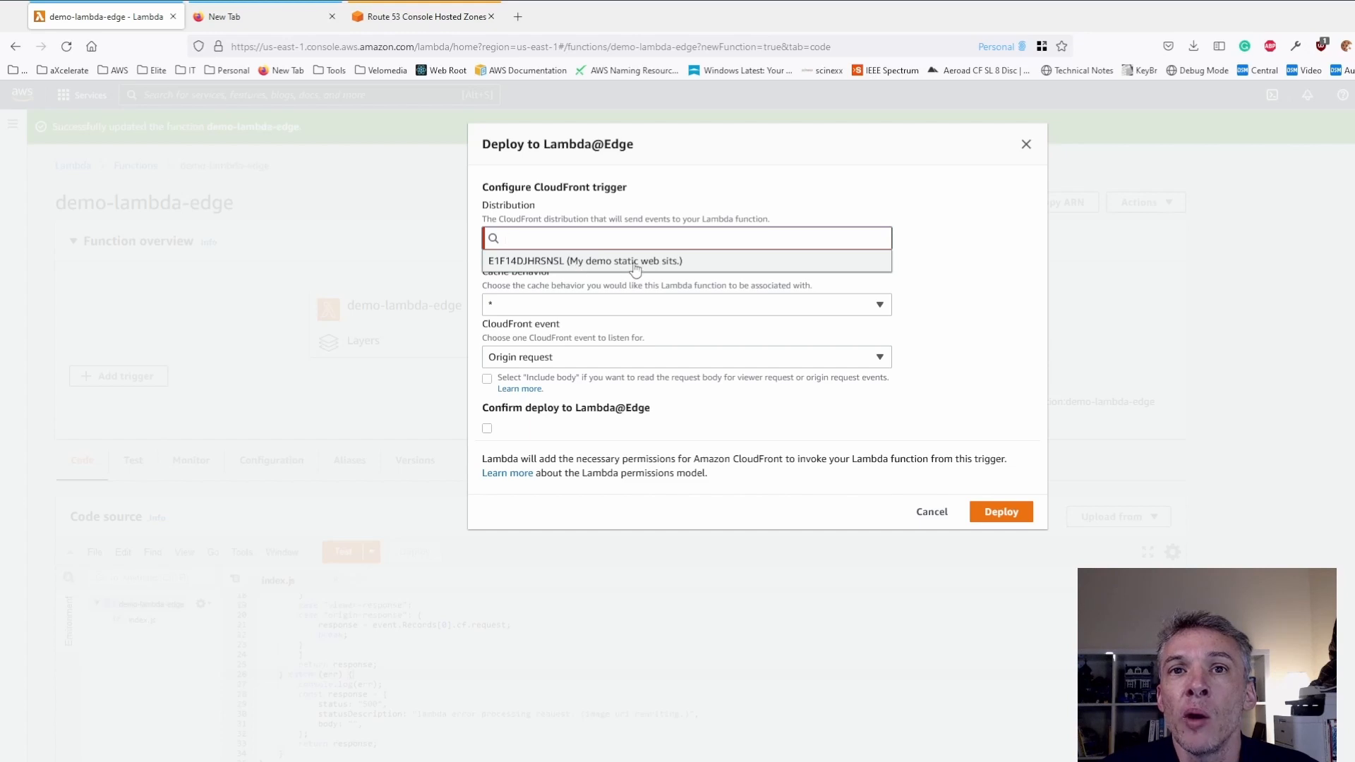
click(567, 261)
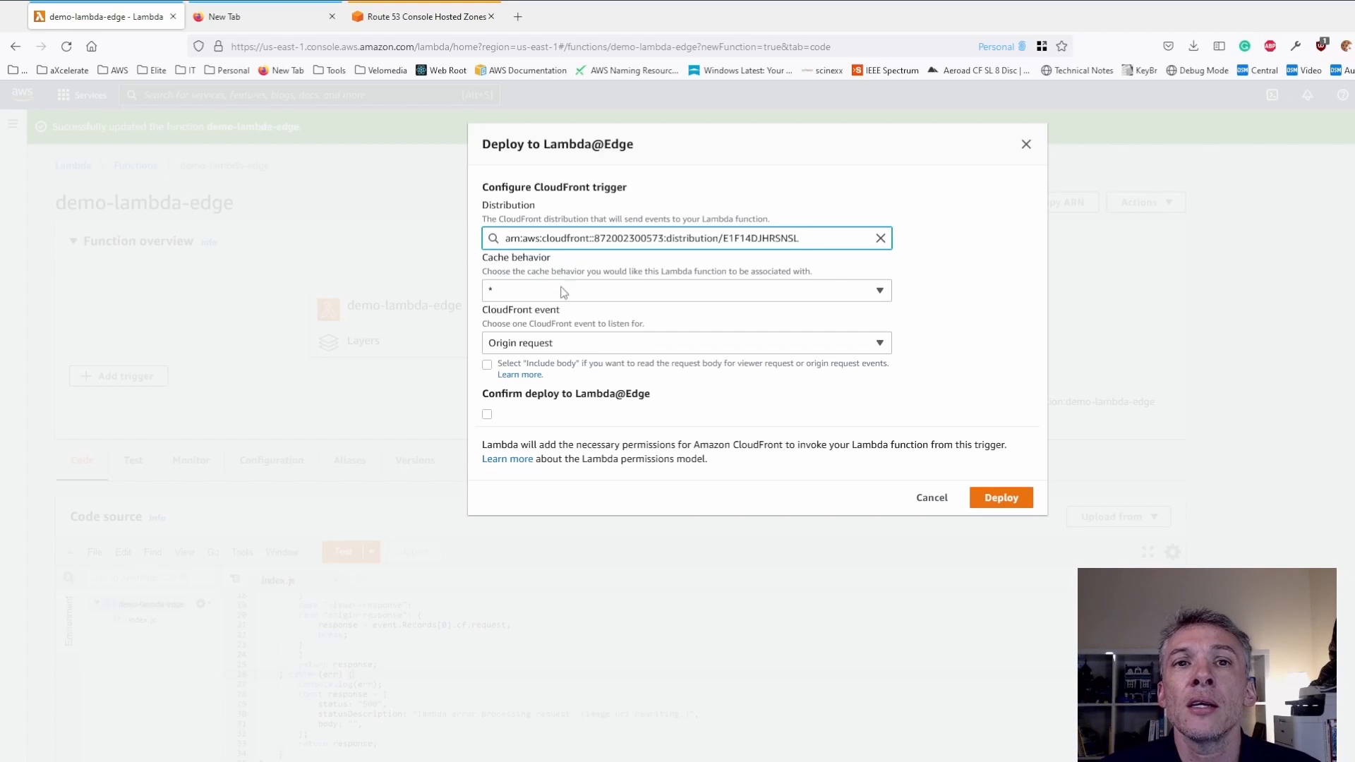
- Set the trigger's CloudFront event to Viewer request, confirm the deploy to Lambda@Edge and deploy the function
click(547, 344)
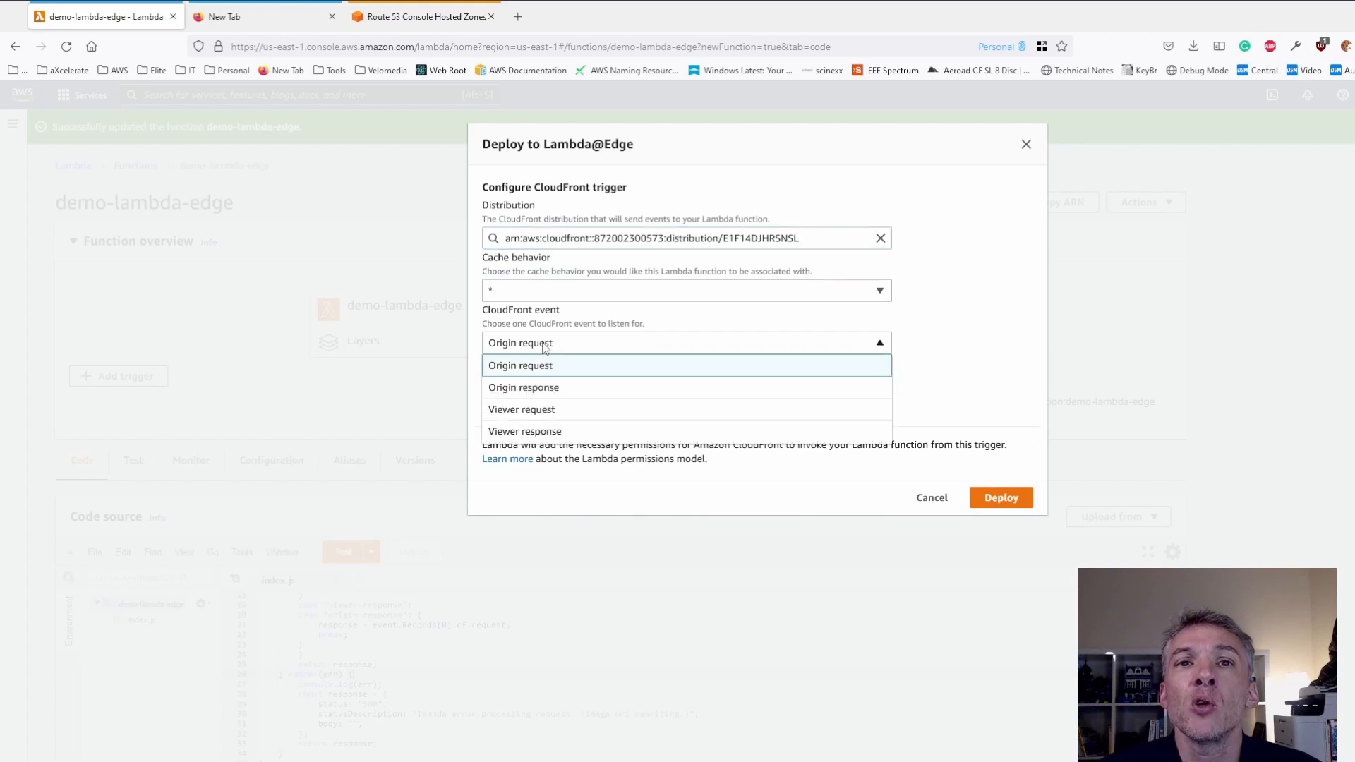
click(523, 409)
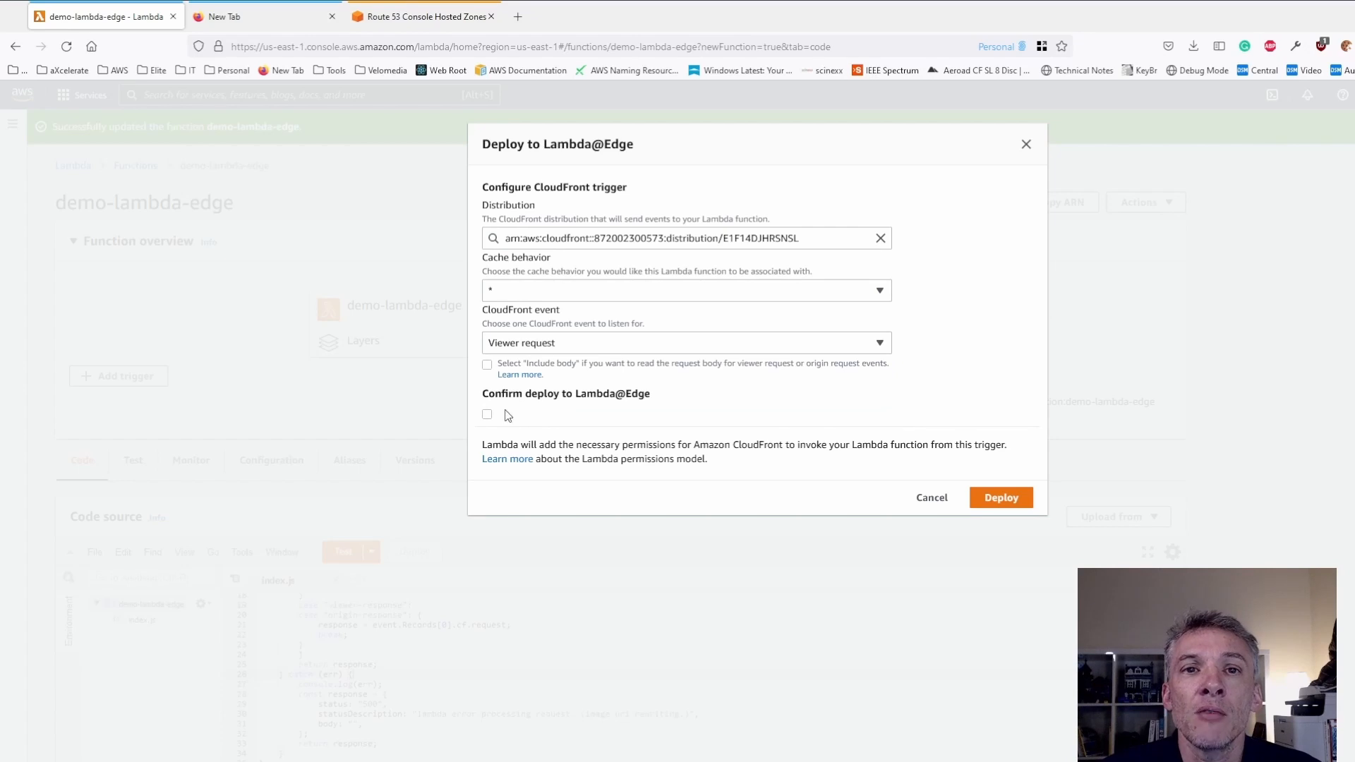
click(487, 414)
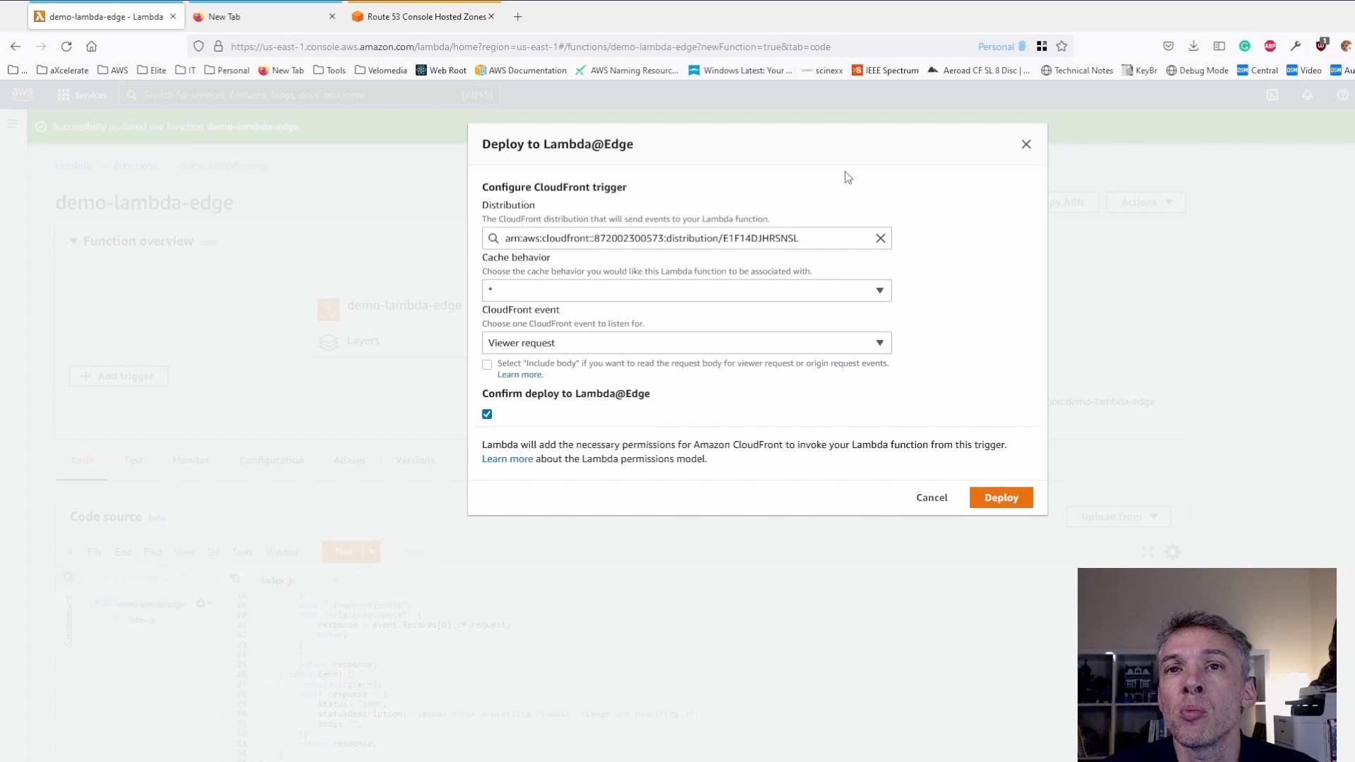
click(1019, 507)
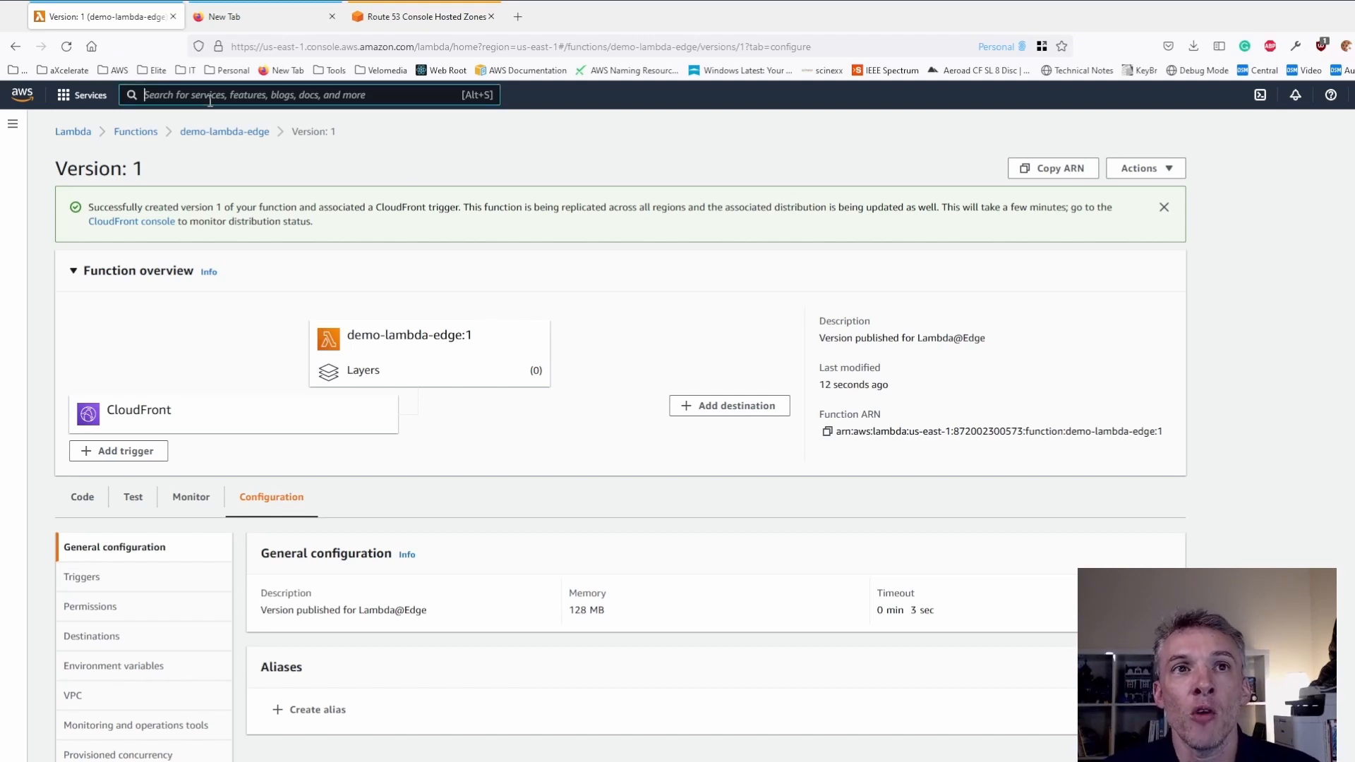
- Open the CloudFront distributions list and copy the domain name of the "My demo static web sits." distribution
text(cloudf)
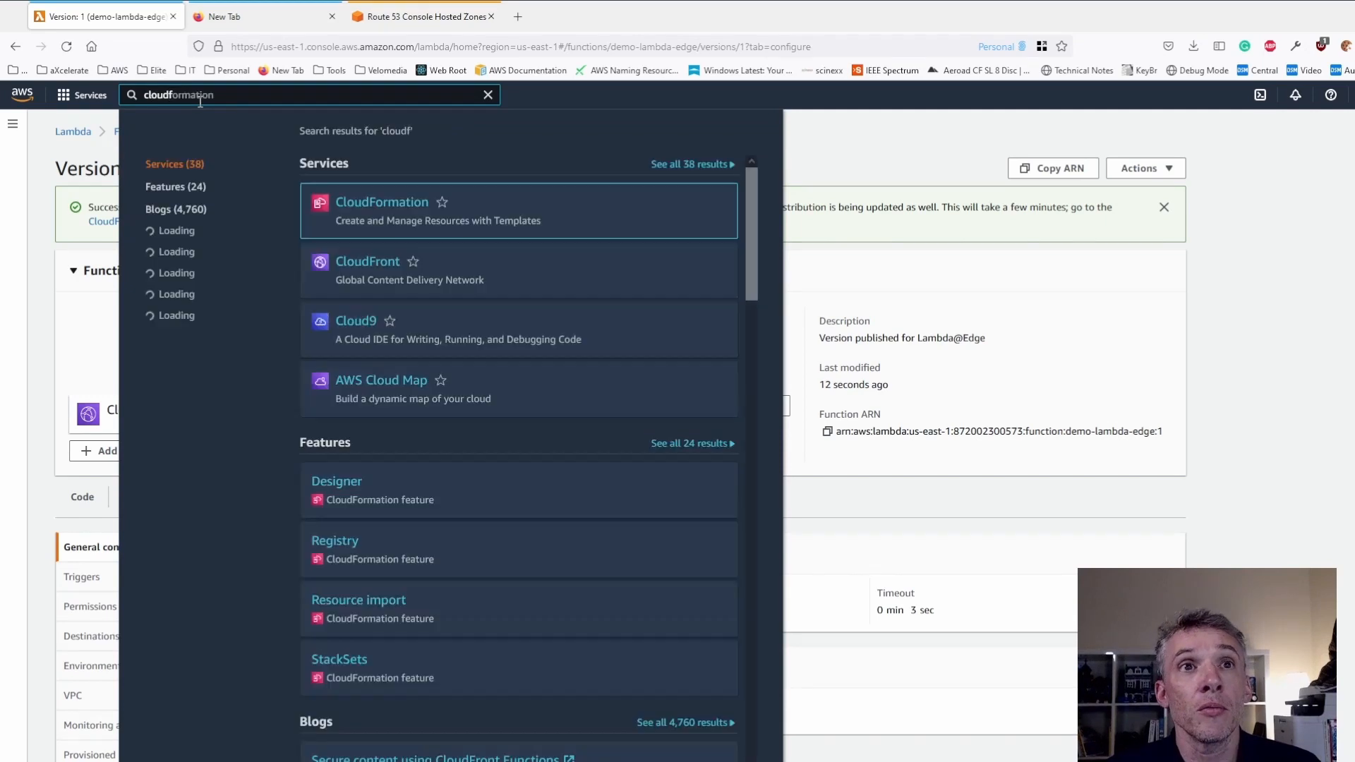
text(ron)
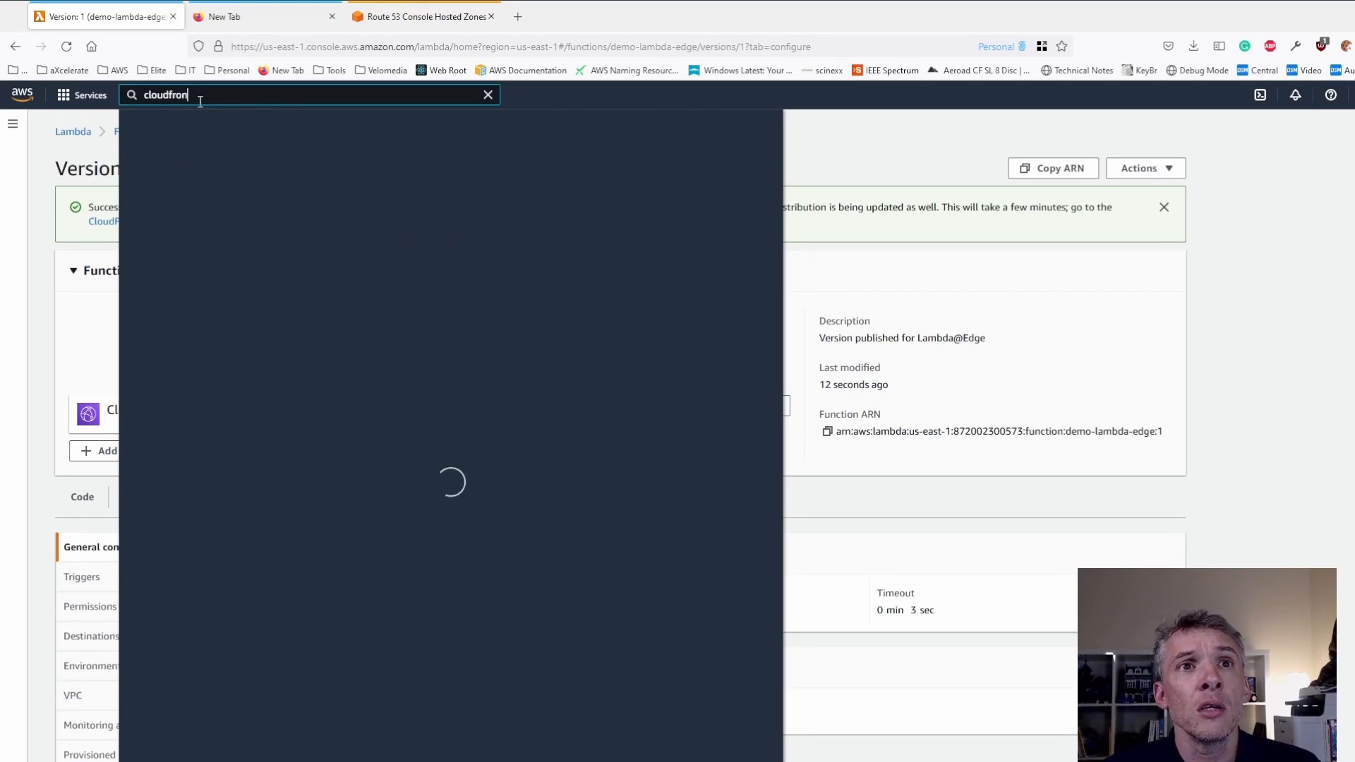
text(t)
click(381, 209)
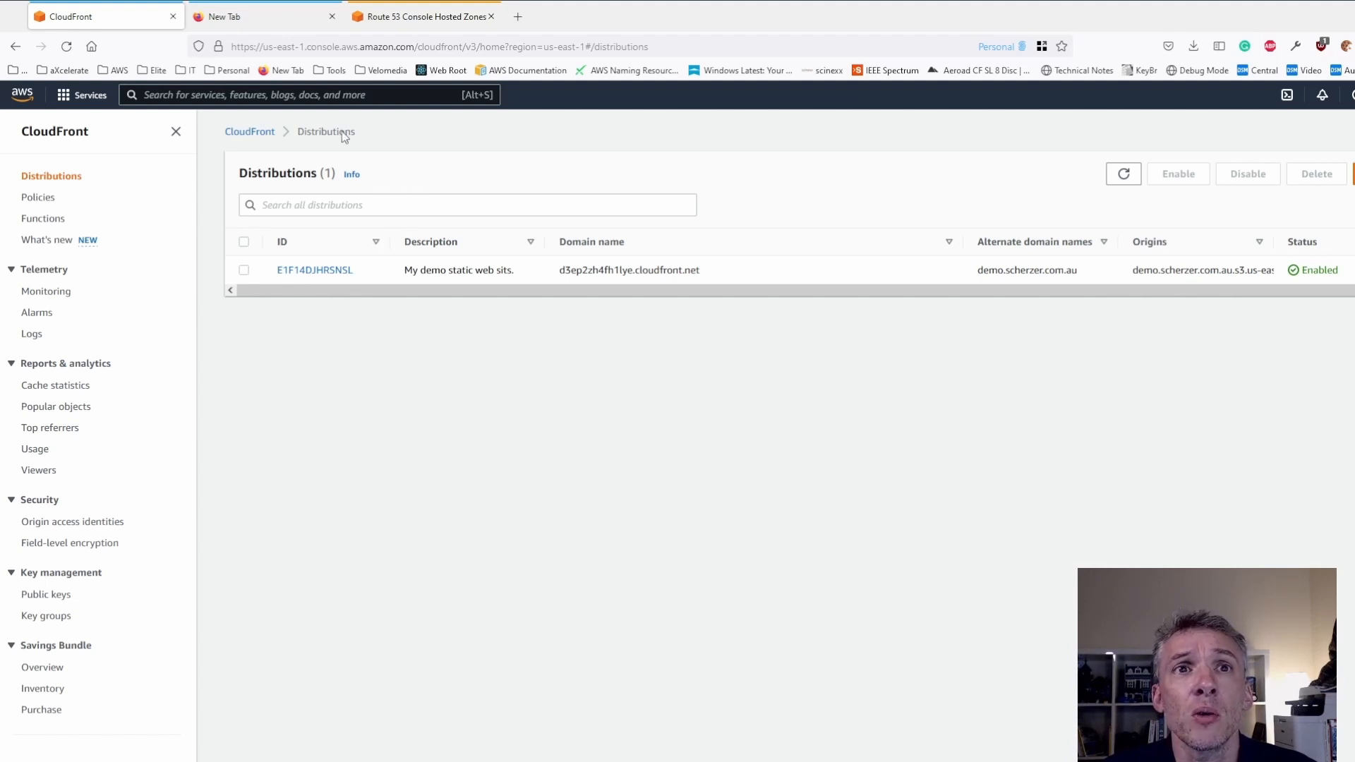
scroll(411, 296, right, 1)
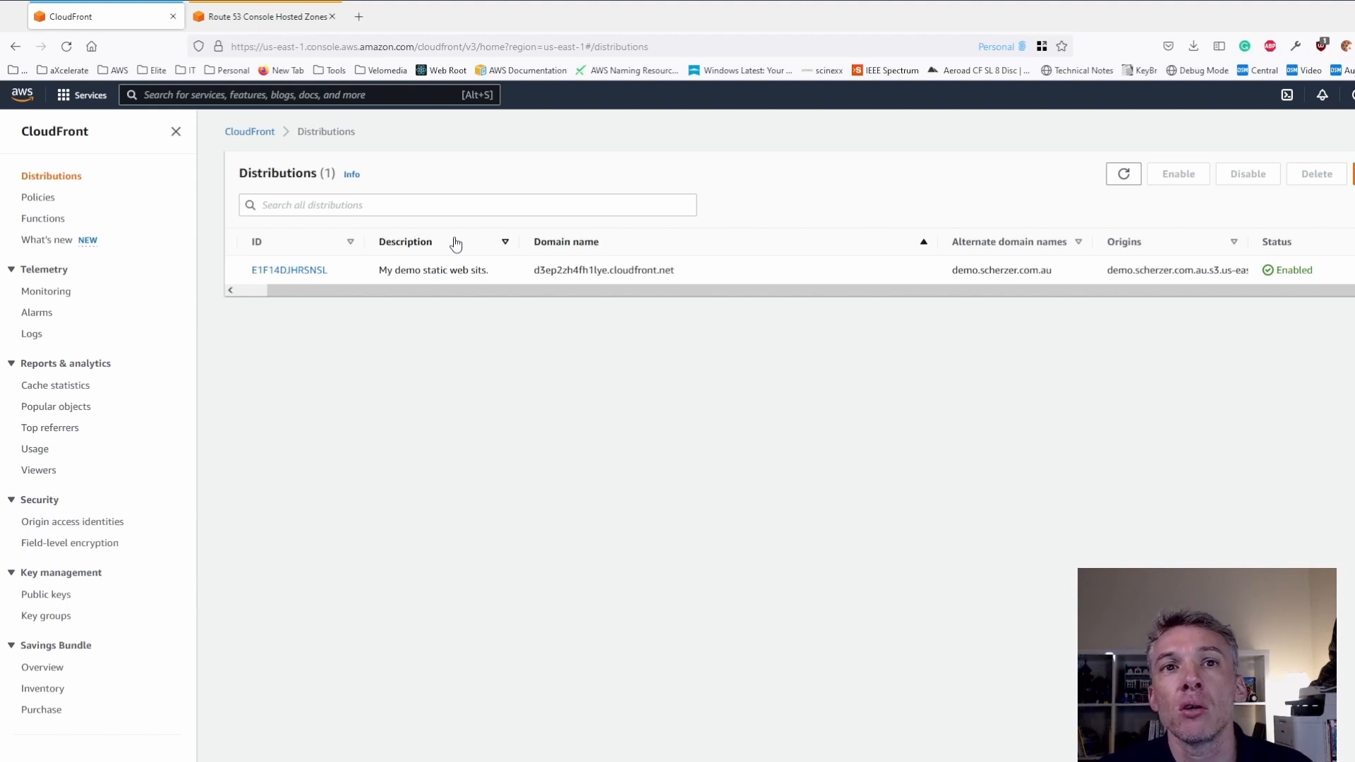
drag(534, 270, 676, 277)
key(ctrl+c)
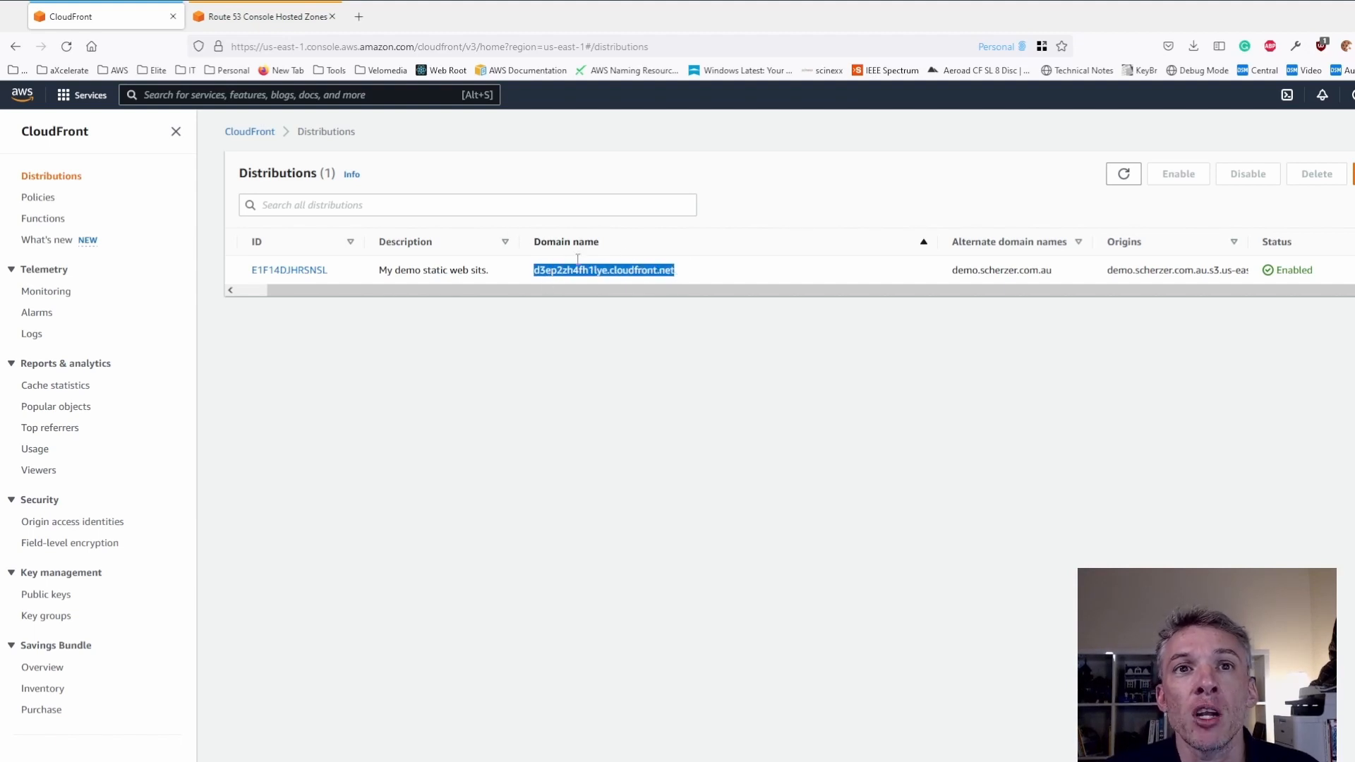
- Switch to Route 53 and set the record name of the new A record in scherzer.com.au to demo
click(271, 19)
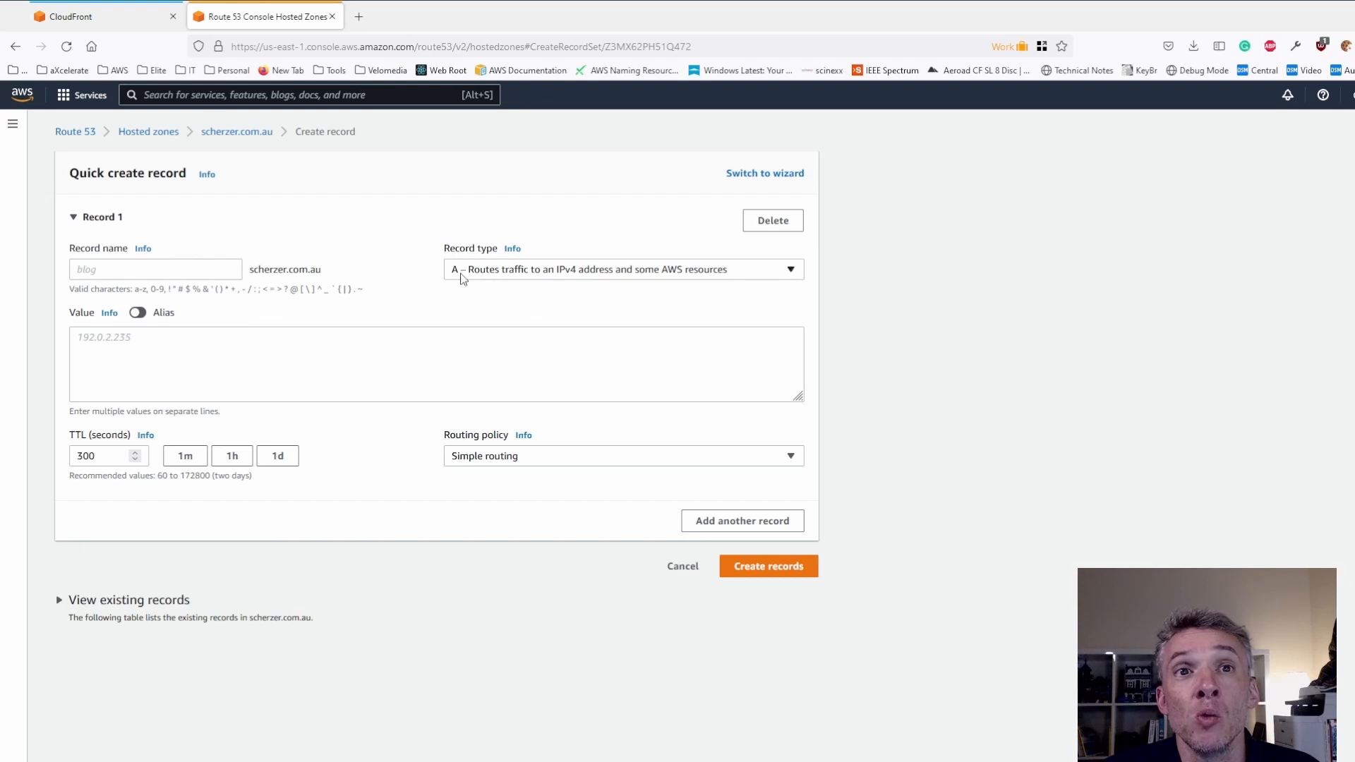
click(220, 269)
text(demo)
key(BackSpace)
text(0)
key(BackSpace)
text(o)
click(234, 333)
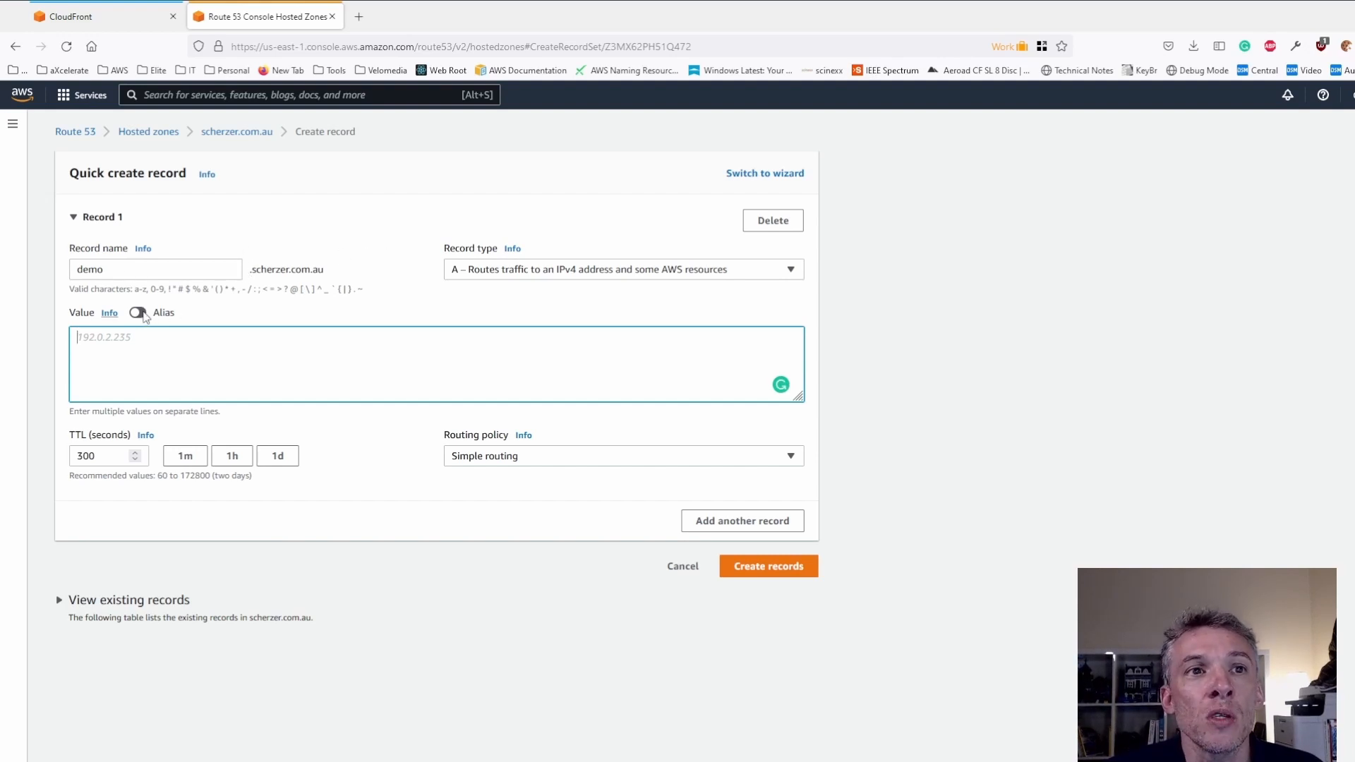
- Make the record an alias to the CloudFront distribution d3ep2zh4fh1lye.cloudfront.net and create it
click(144, 313)
click(151, 340)
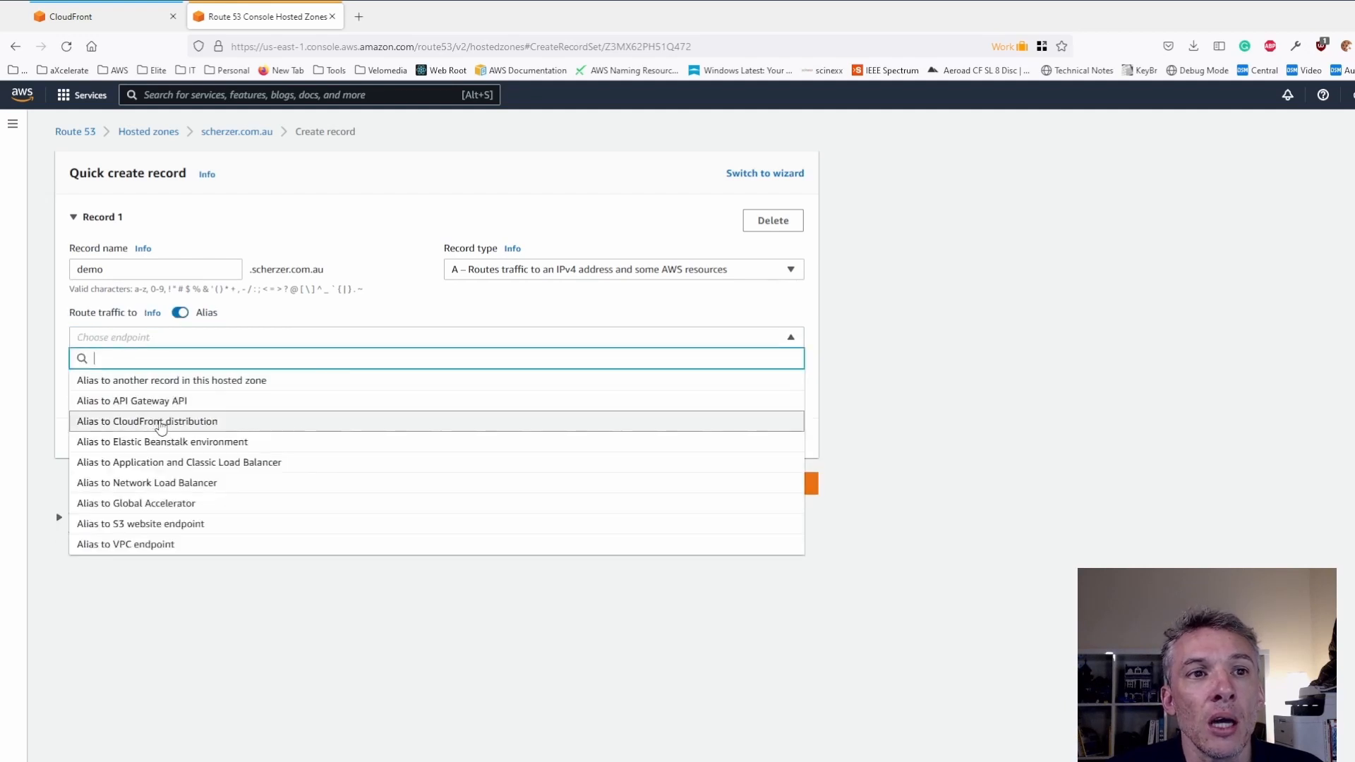
click(160, 424)
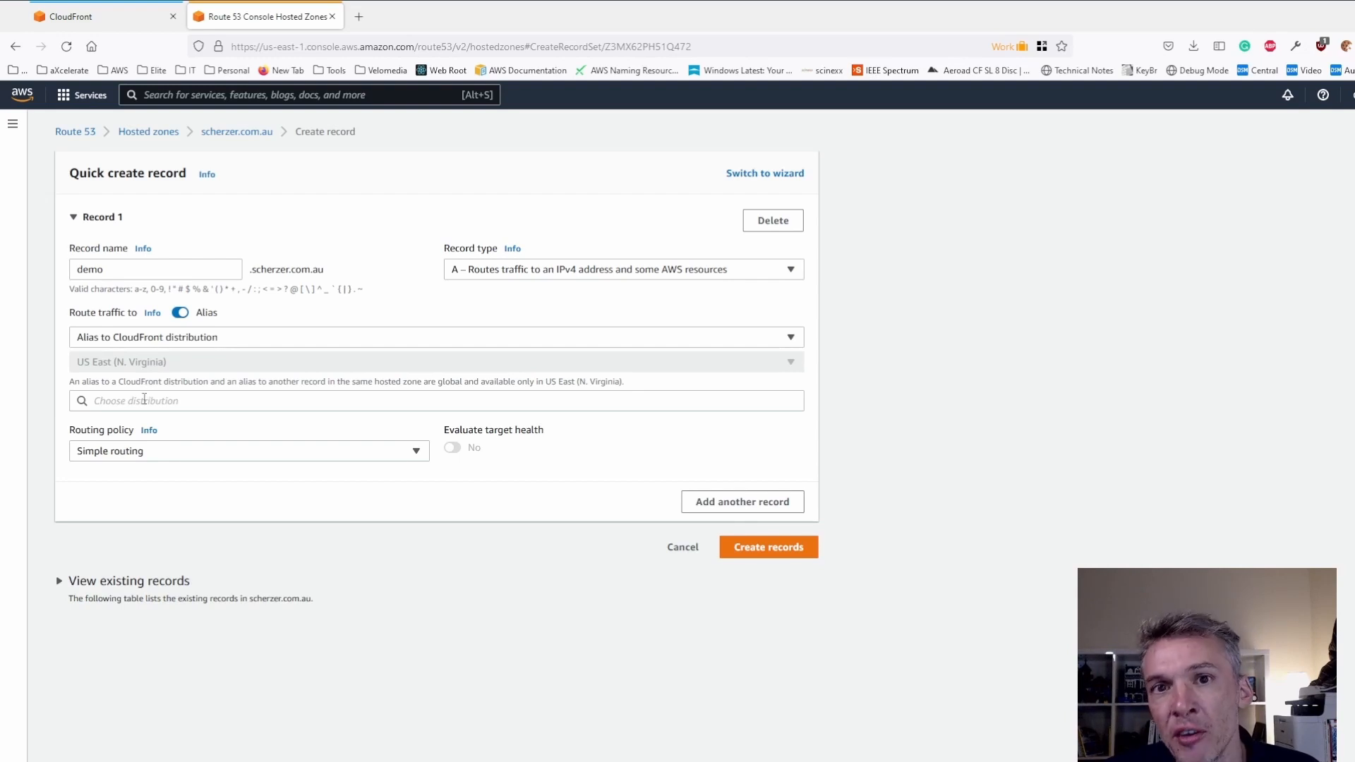
click(144, 399)
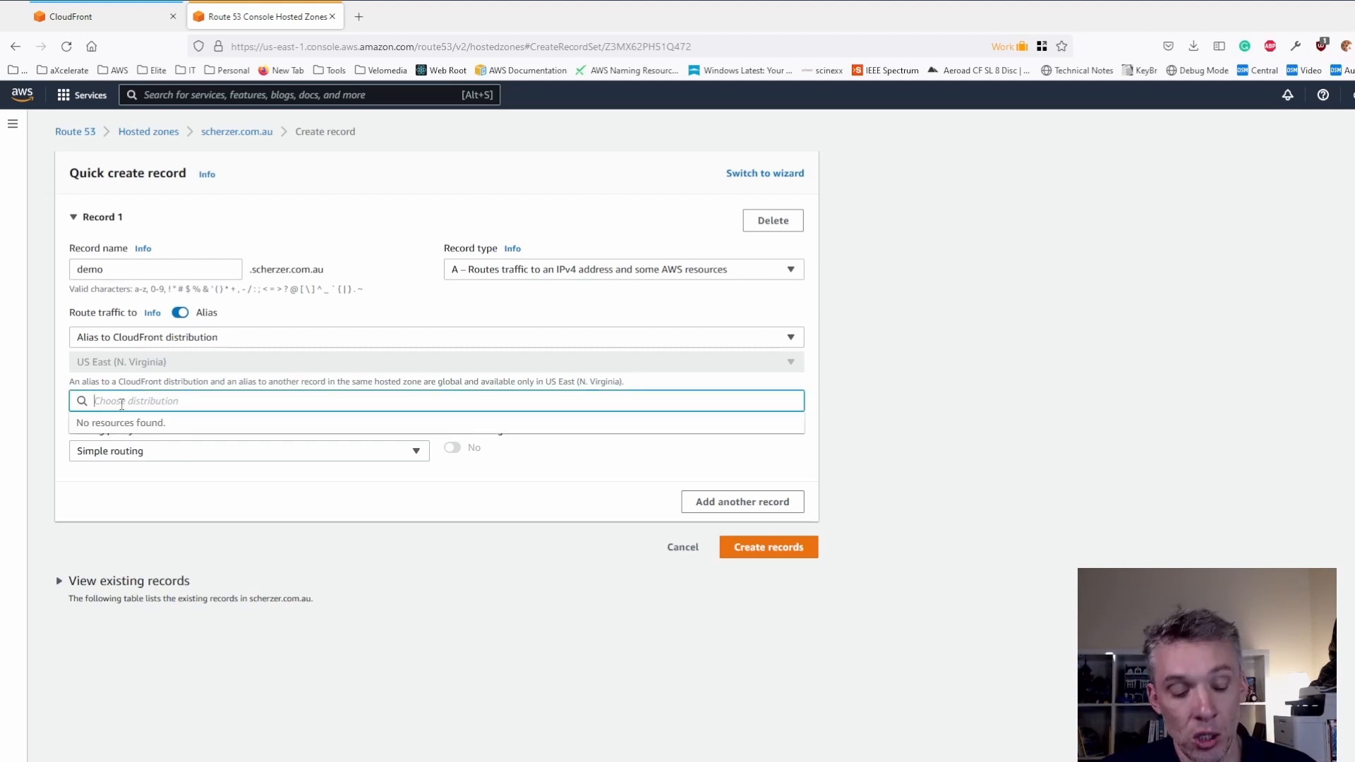
key(ctrl+v)
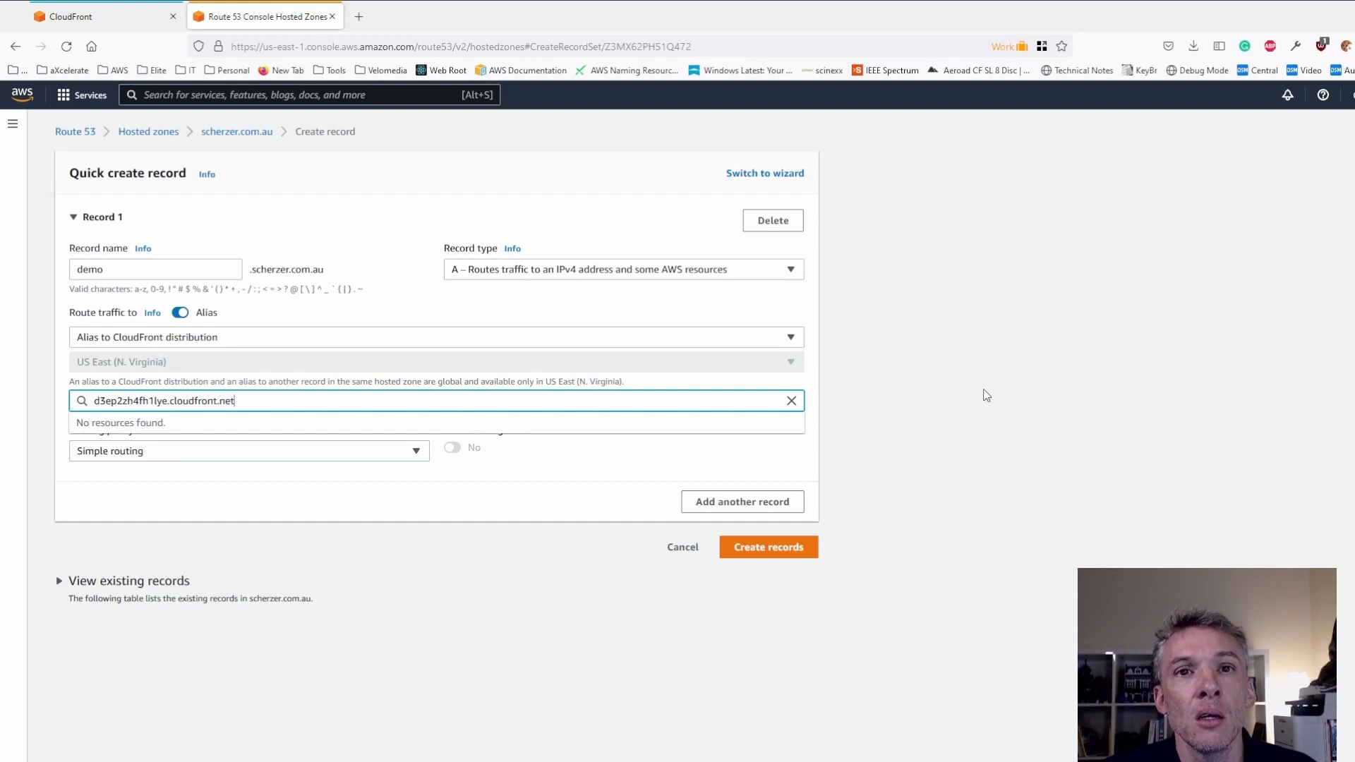
click(785, 434)
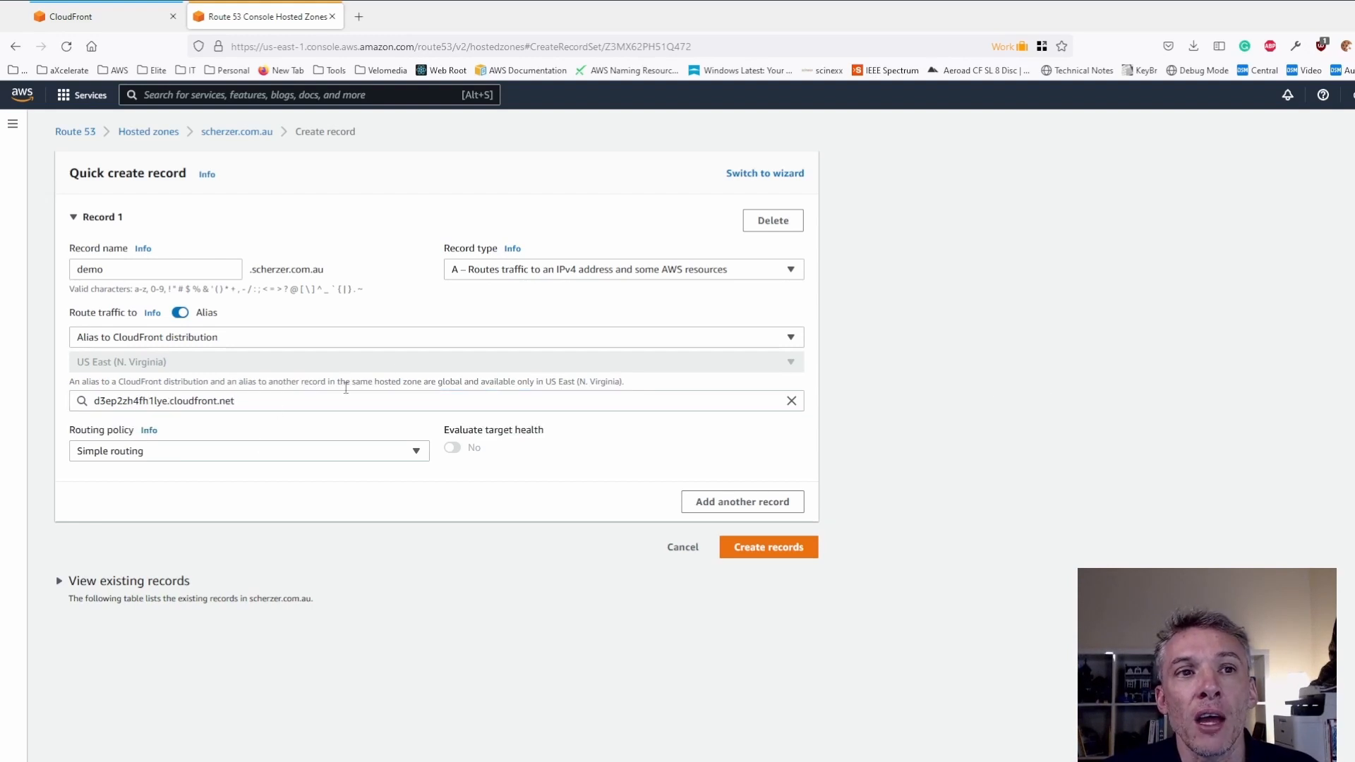
click(736, 547)
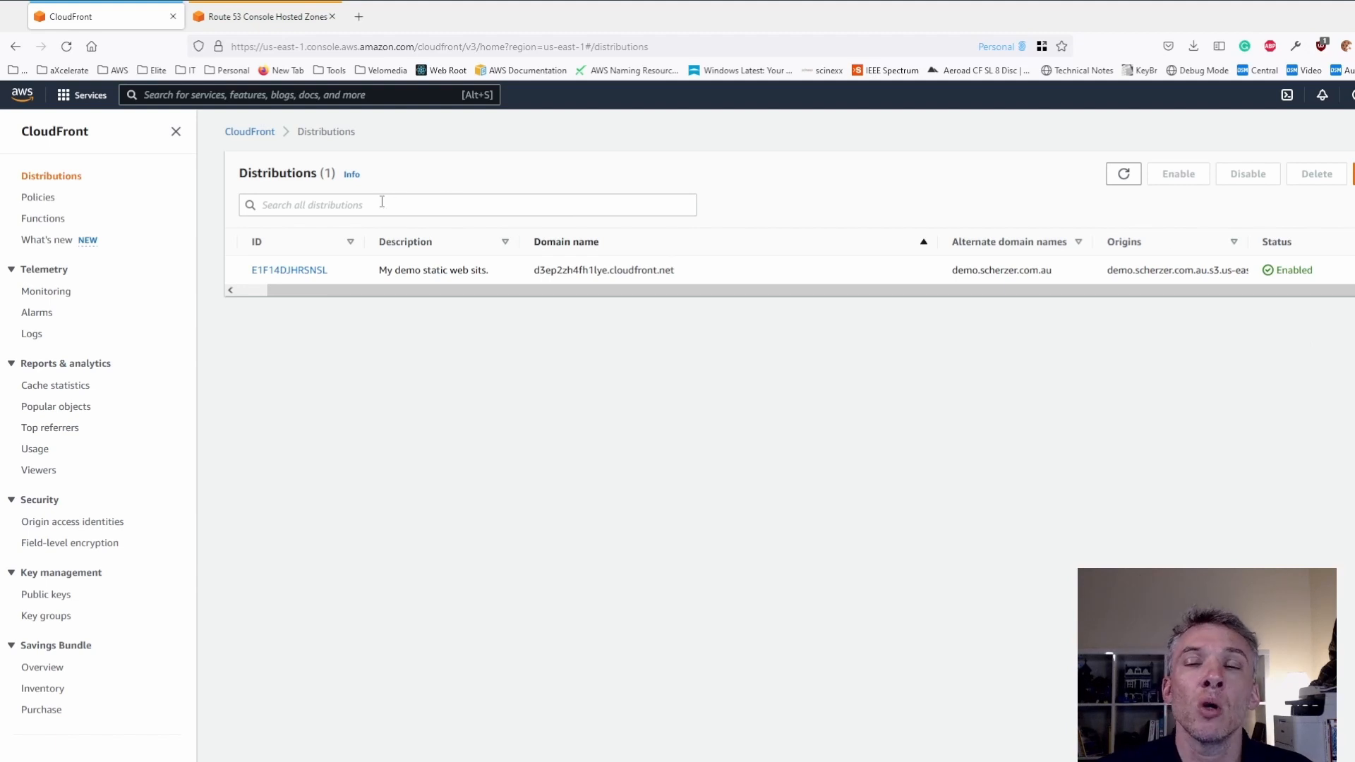
- Examine the Viewer request function association and its Include body option in the CloudFront distribution's default behavior, then return to the distribution without saving
click(274, 271)
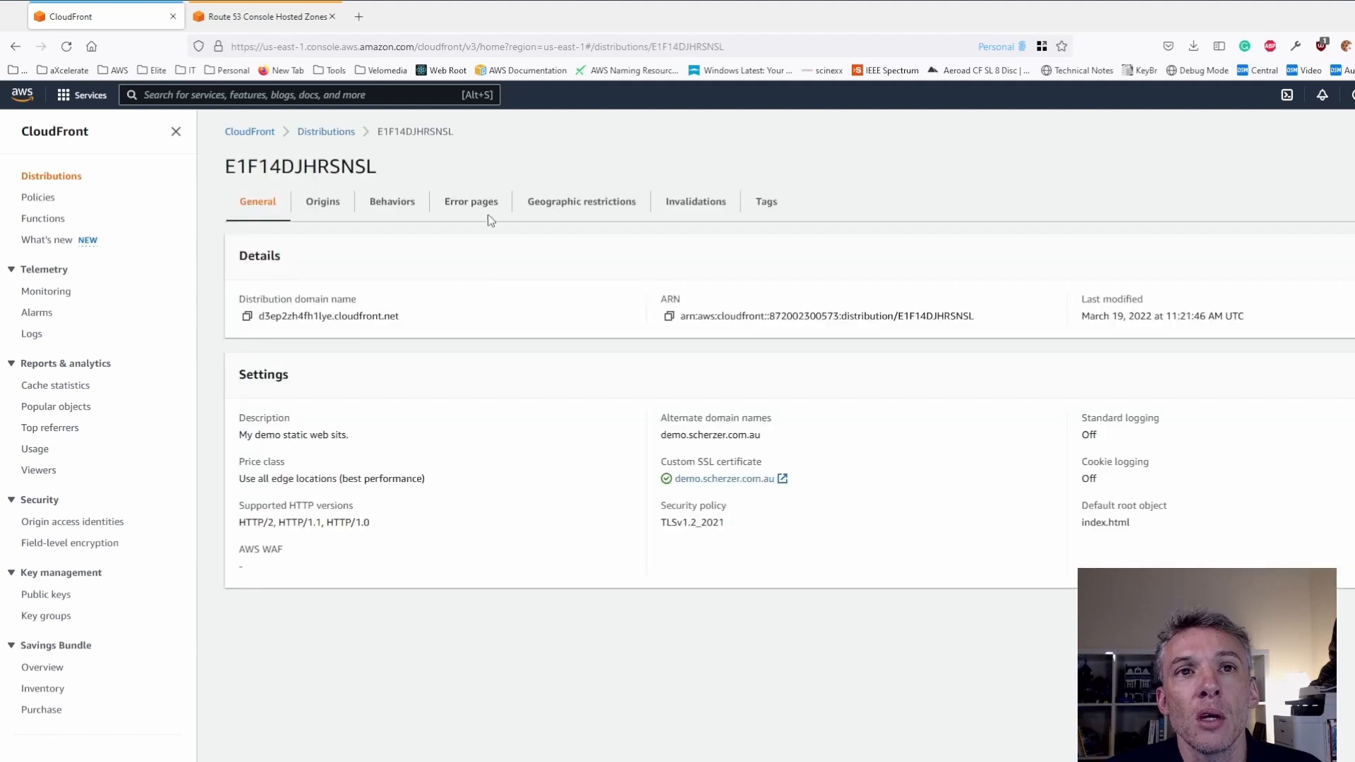
click(385, 206)
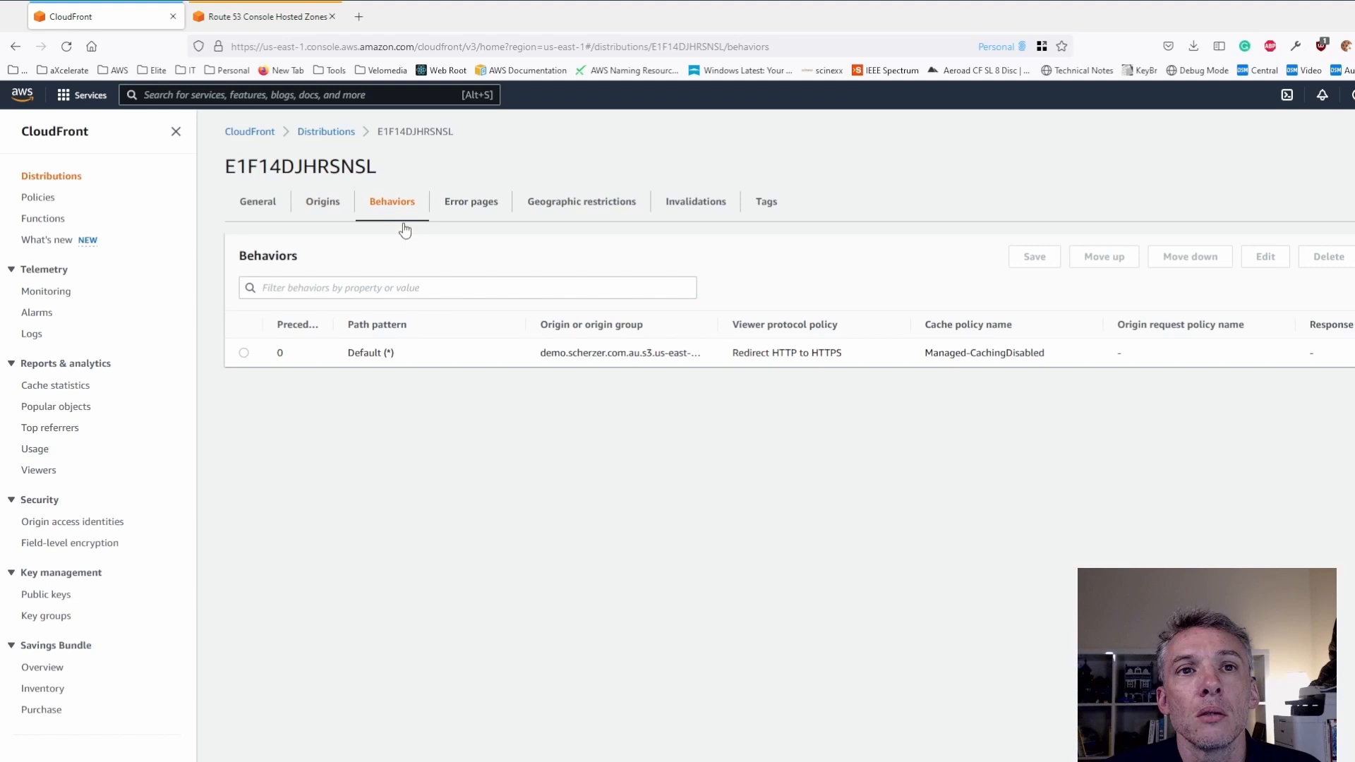
click(244, 354)
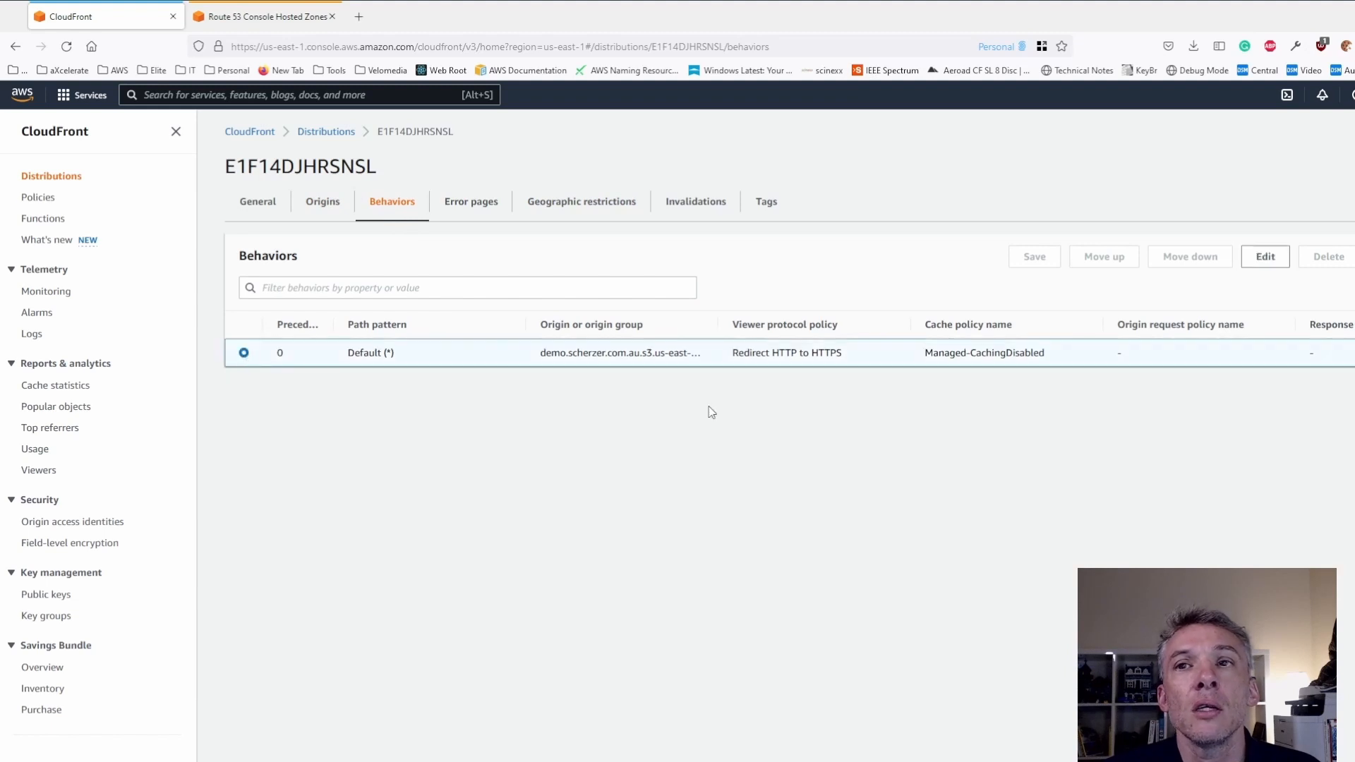
click(1260, 256)
scroll(499, 408, down, 8)
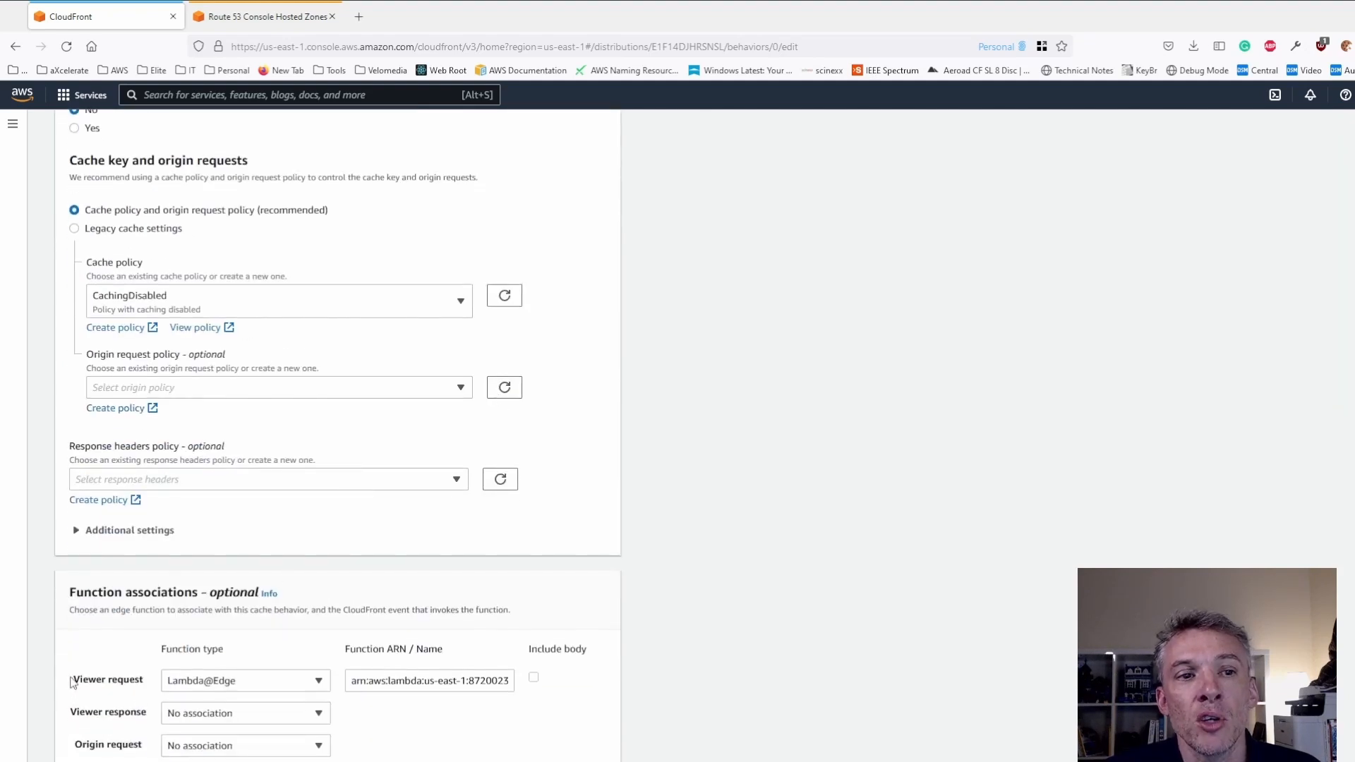
drag(74, 682, 144, 680)
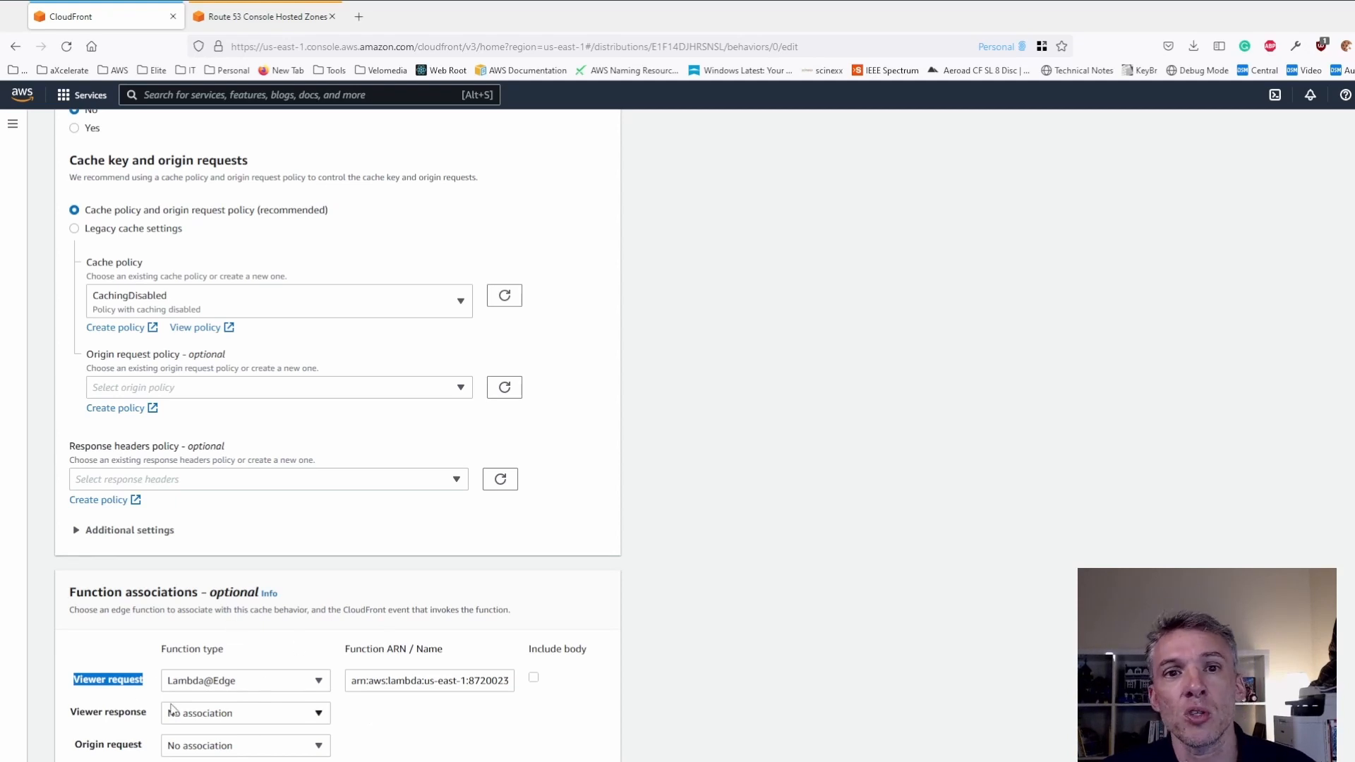
click(533, 678)
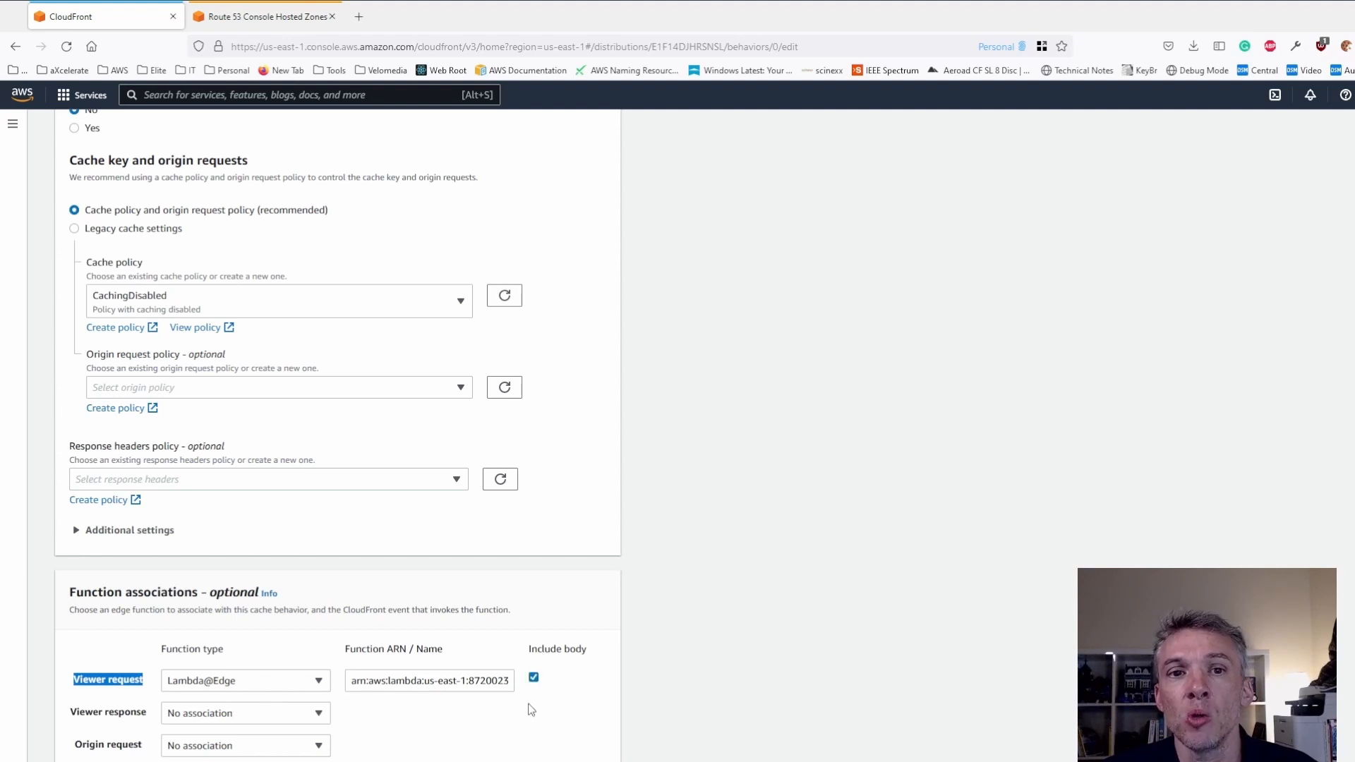
click(534, 678)
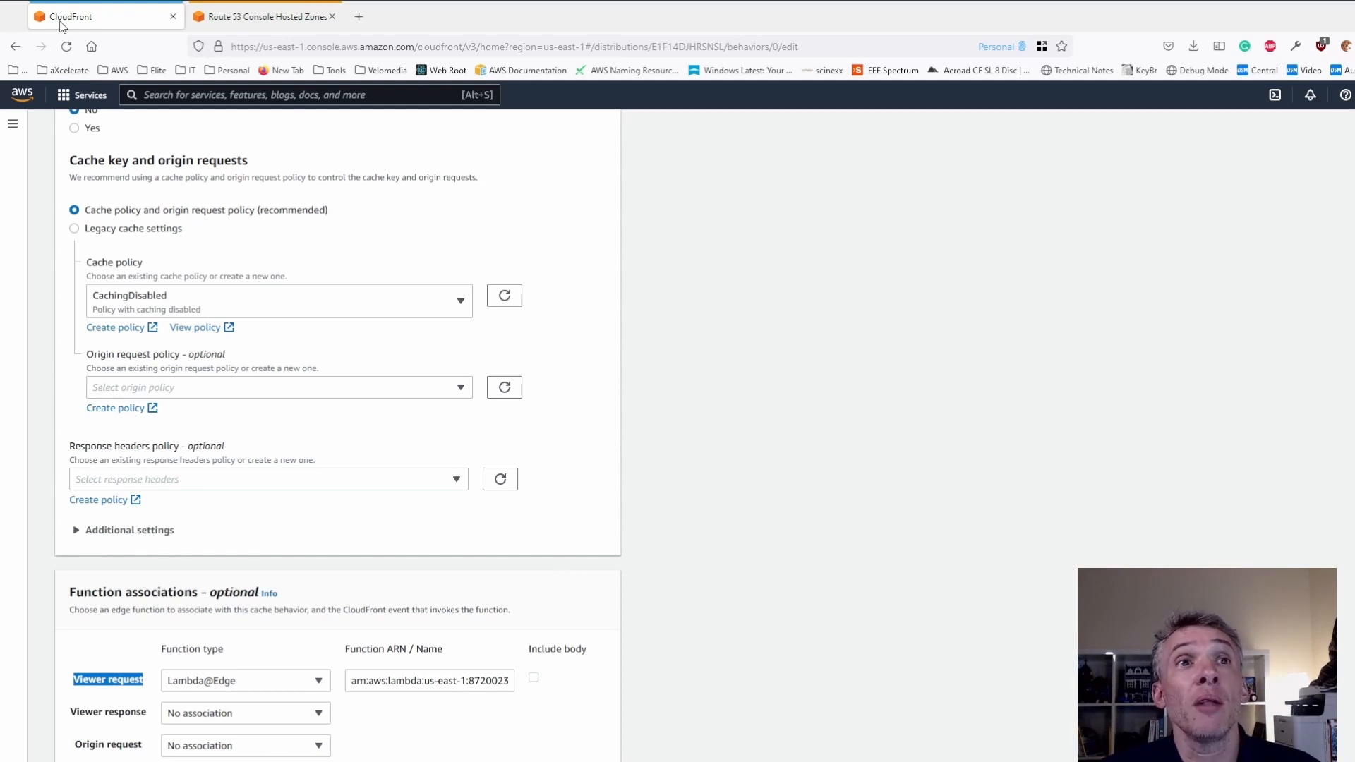
scroll(175, 190, up, 10)
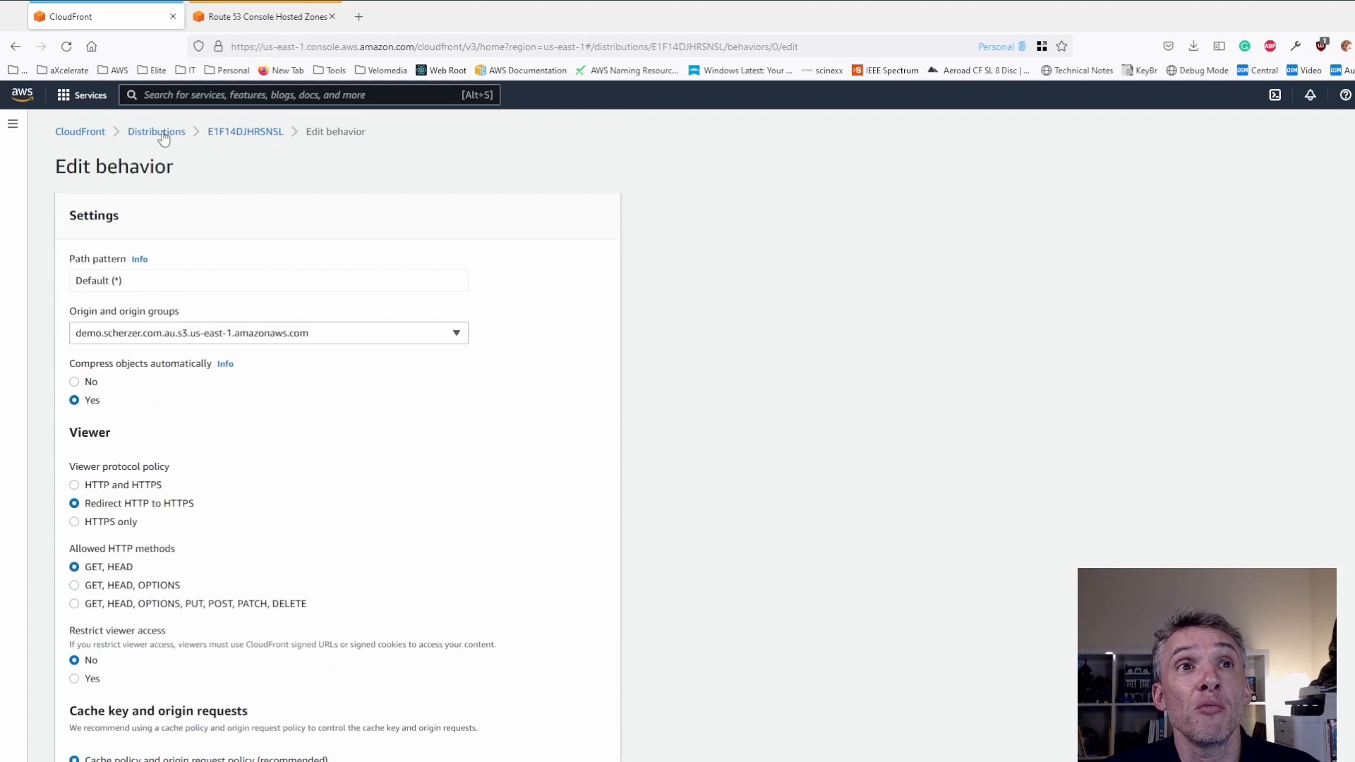
click(250, 134)
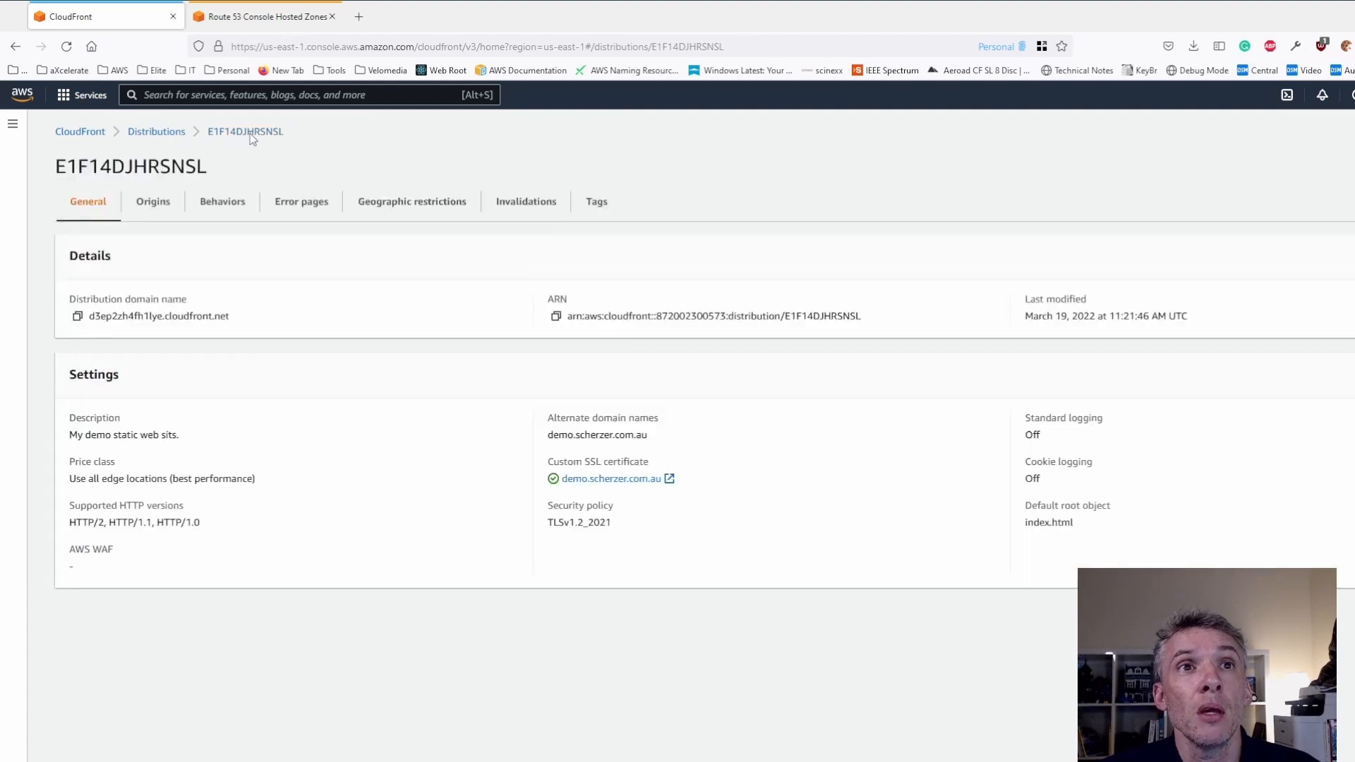
click(359, 17)
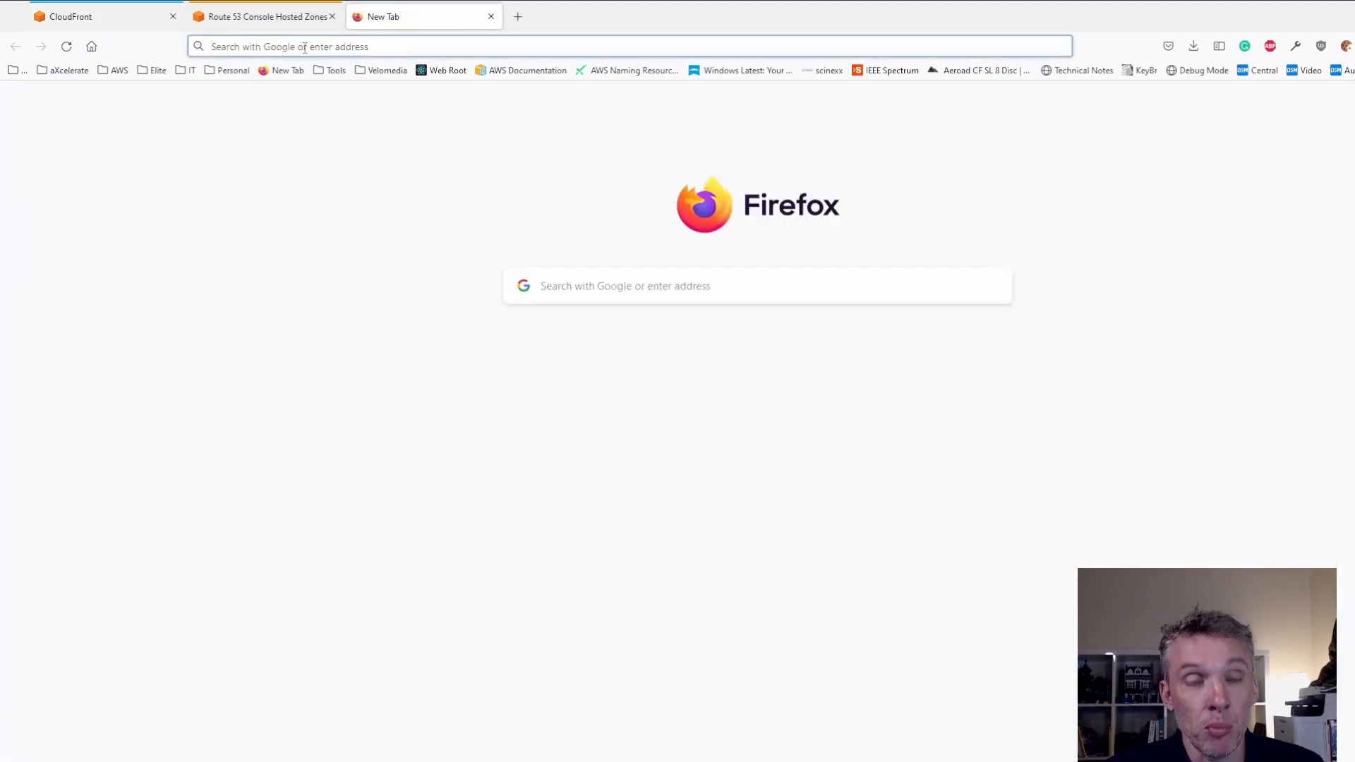
text(http:)
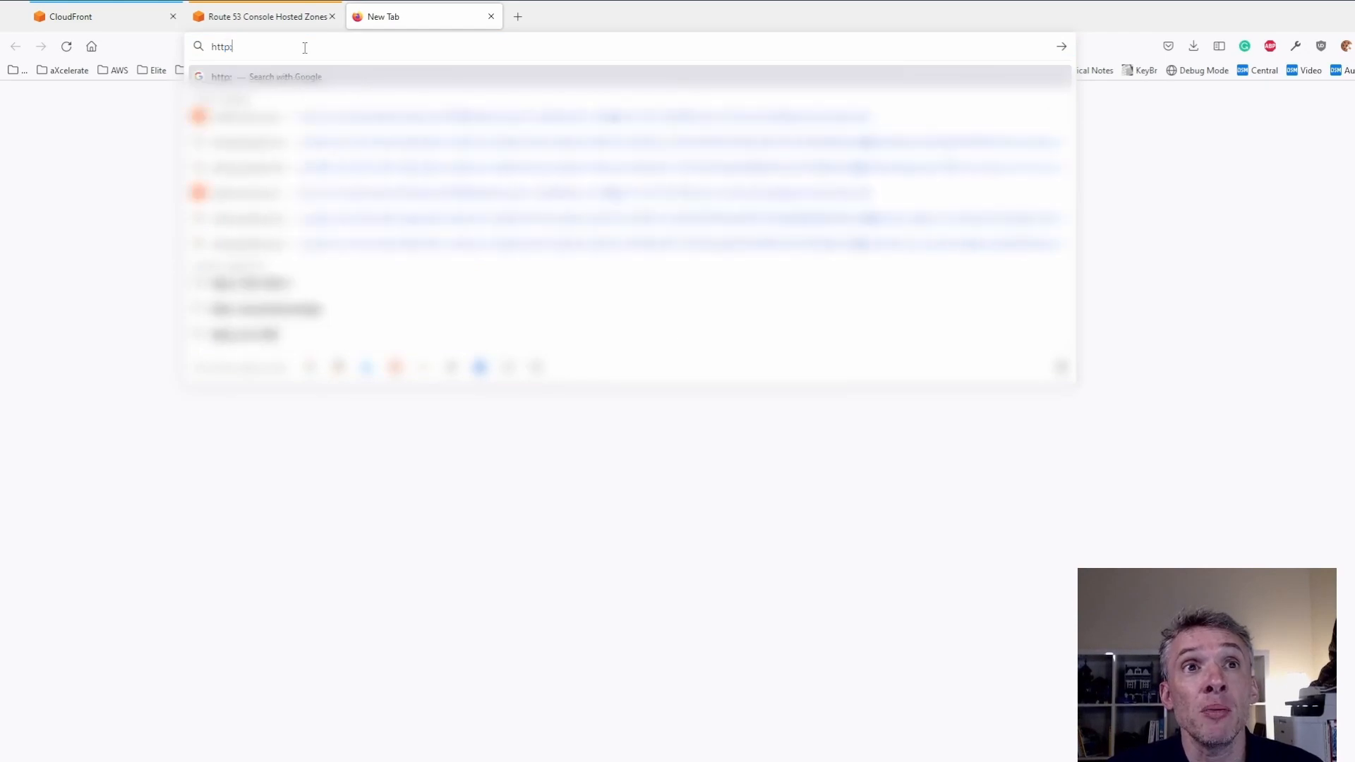
text(//demos)
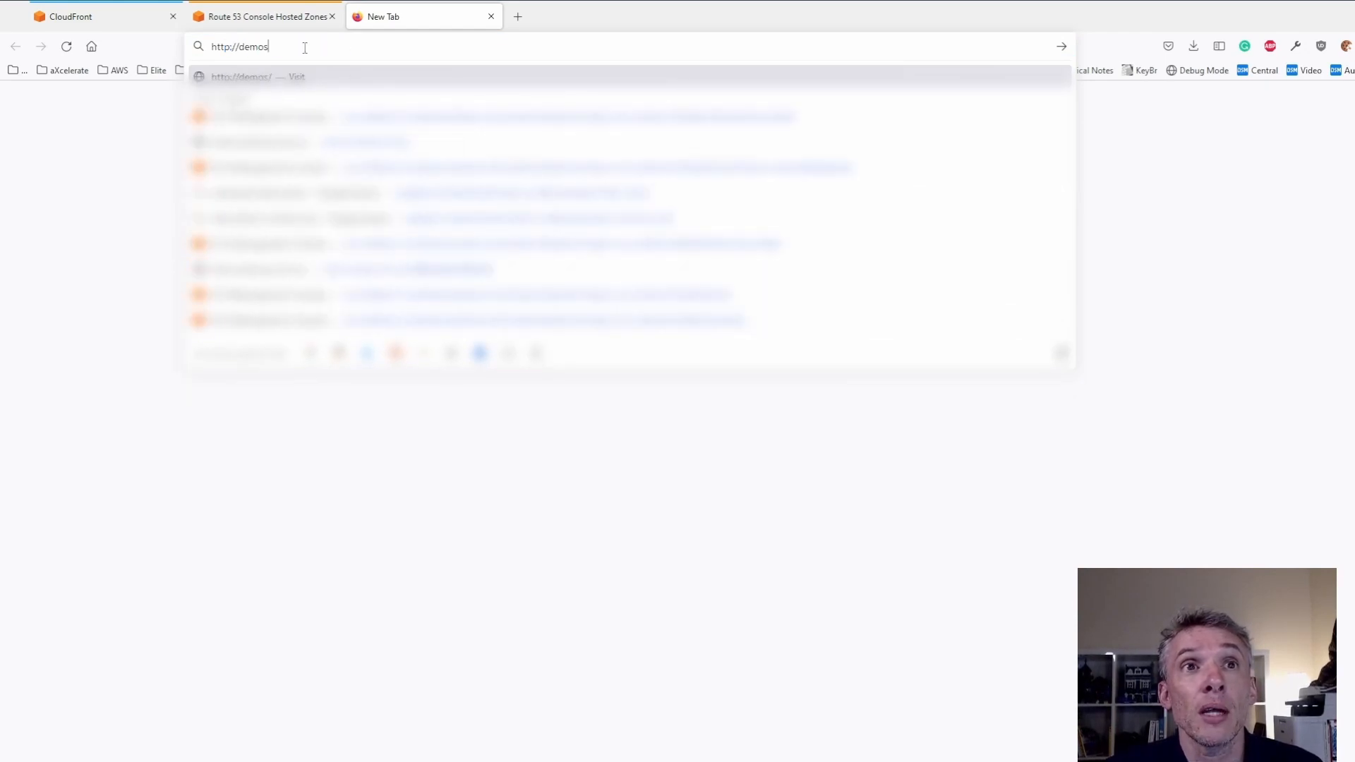
key(BackSpace)
text(.scher)
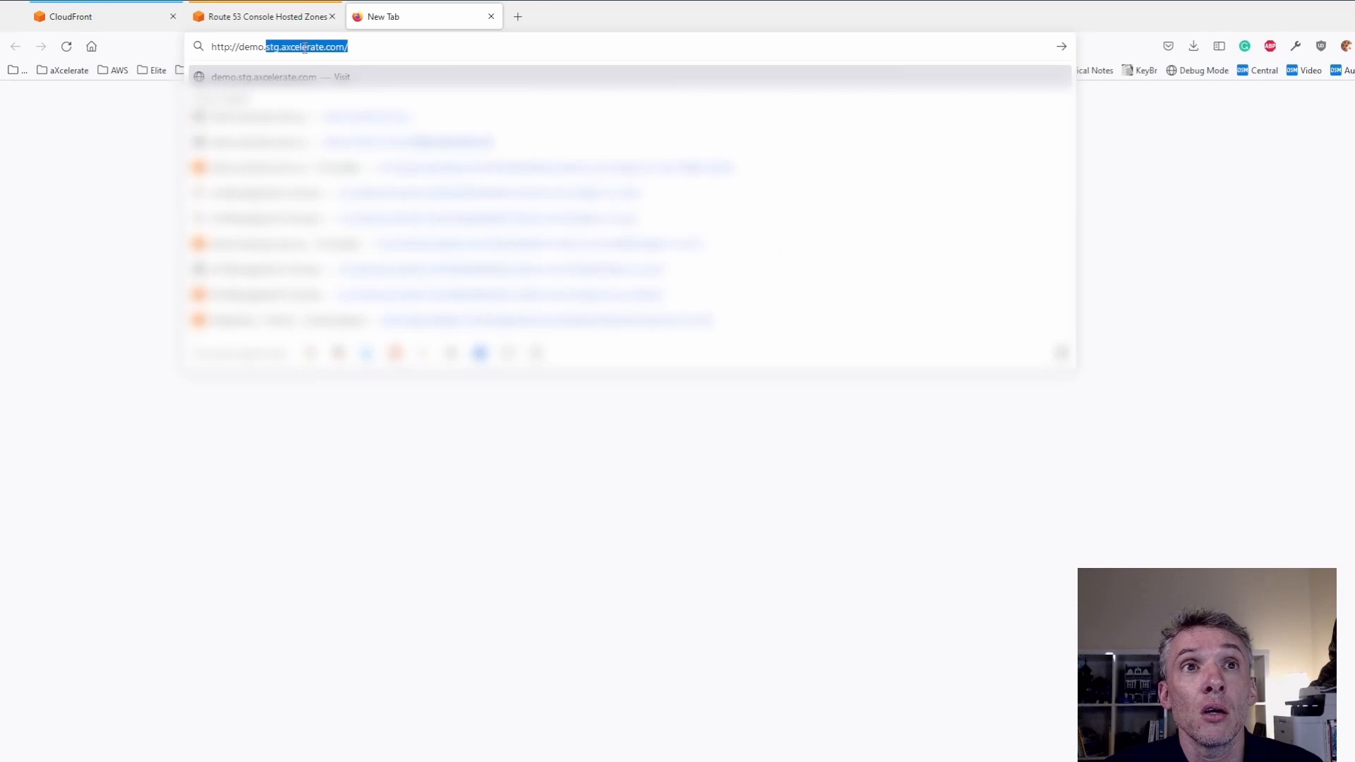
text(com.au)
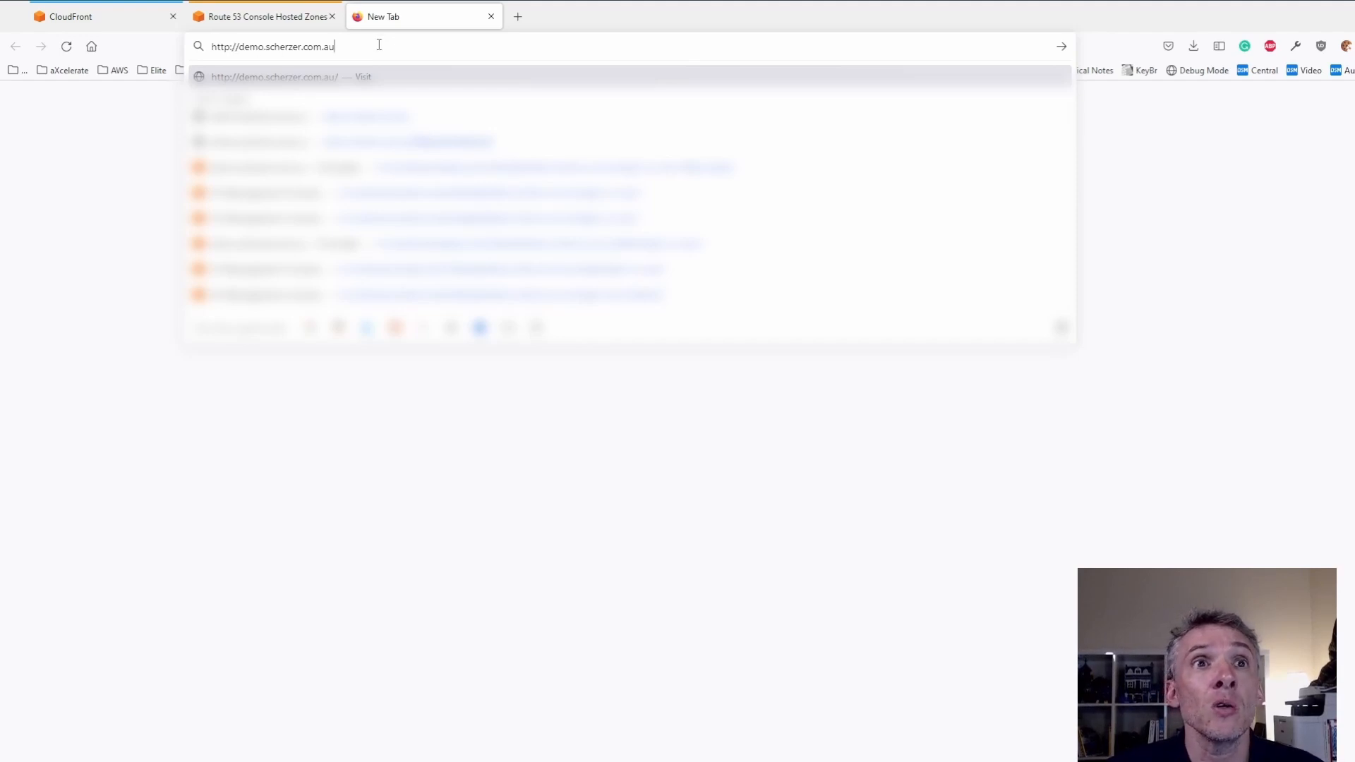
key(Return)
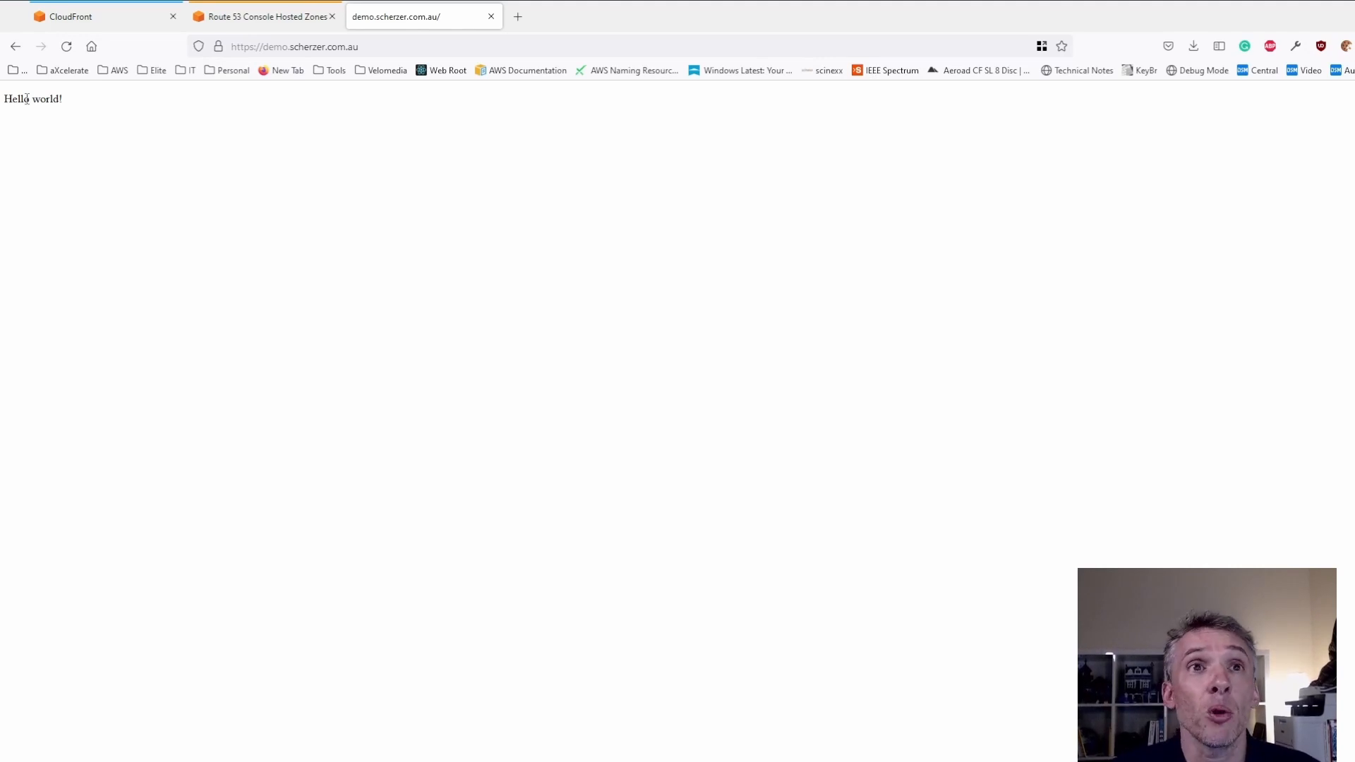
- Load the site with the made-up path /fdsafasdfasdf/fasdfasdfasdf and check the page text it serves
click(387, 49)
click(402, 48)
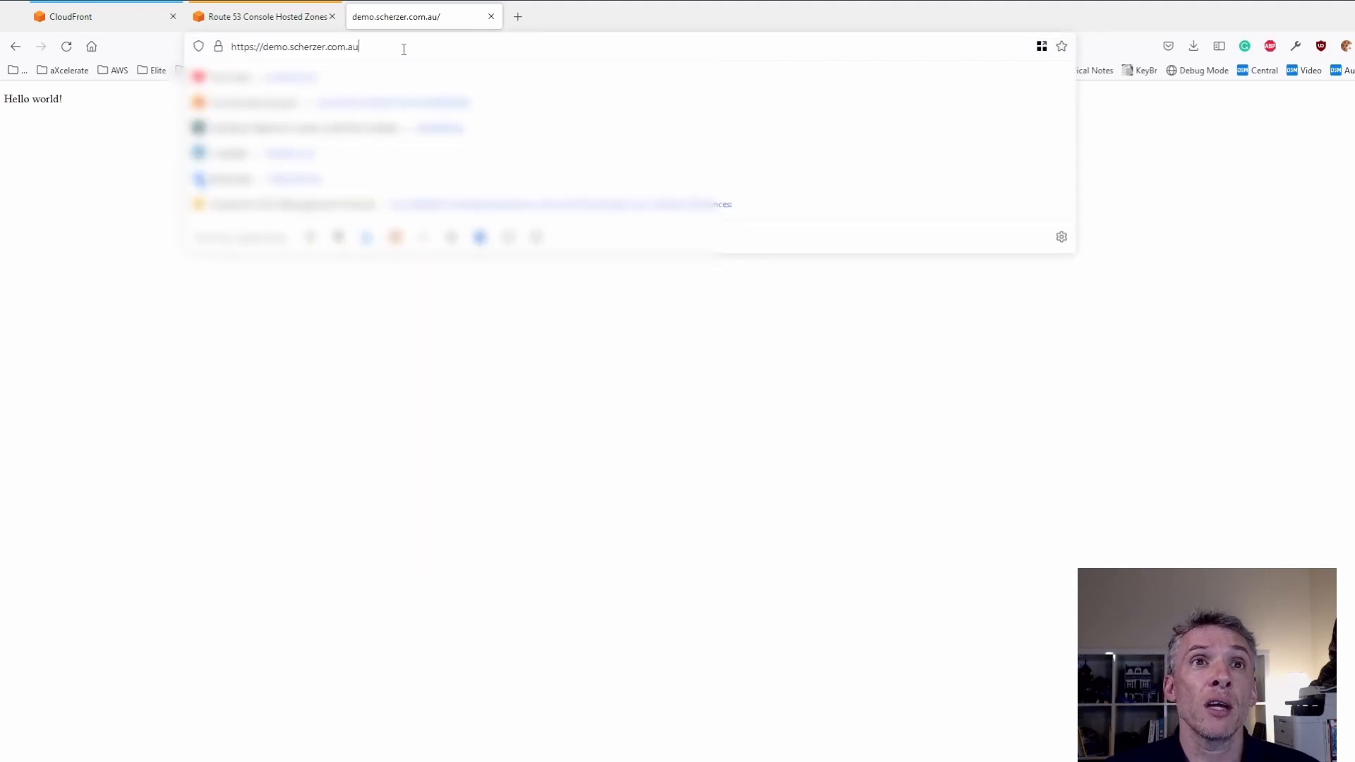
text(/fdsafasdfasd)
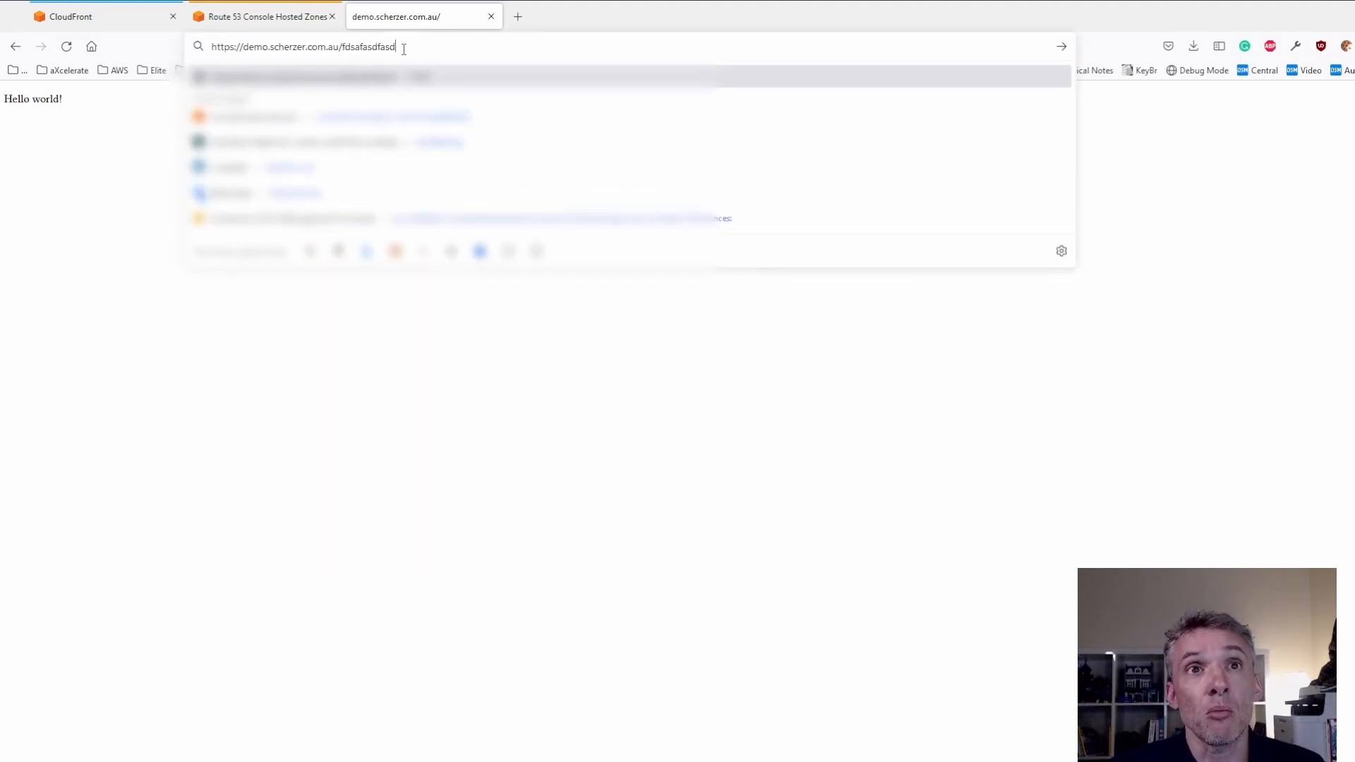
text(f/fasdfasdfasdf)
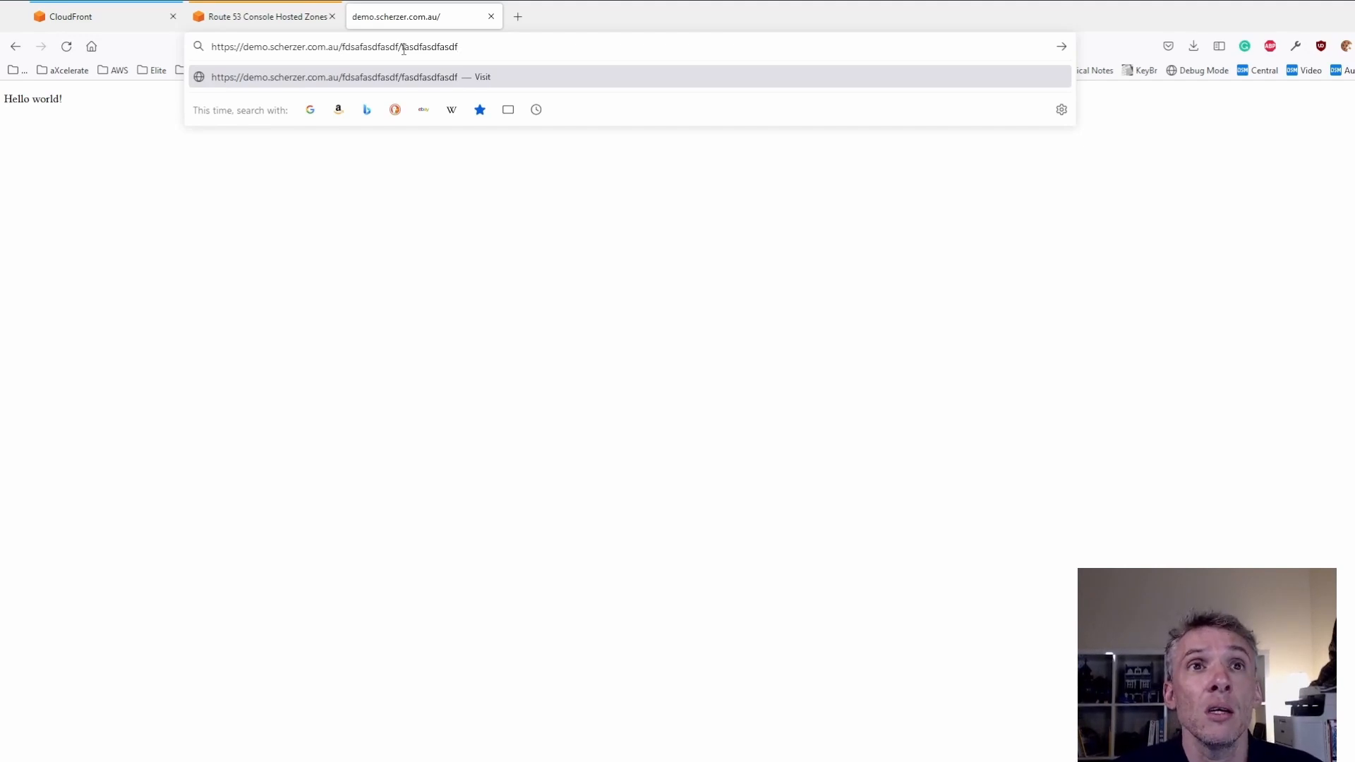
key(Return)
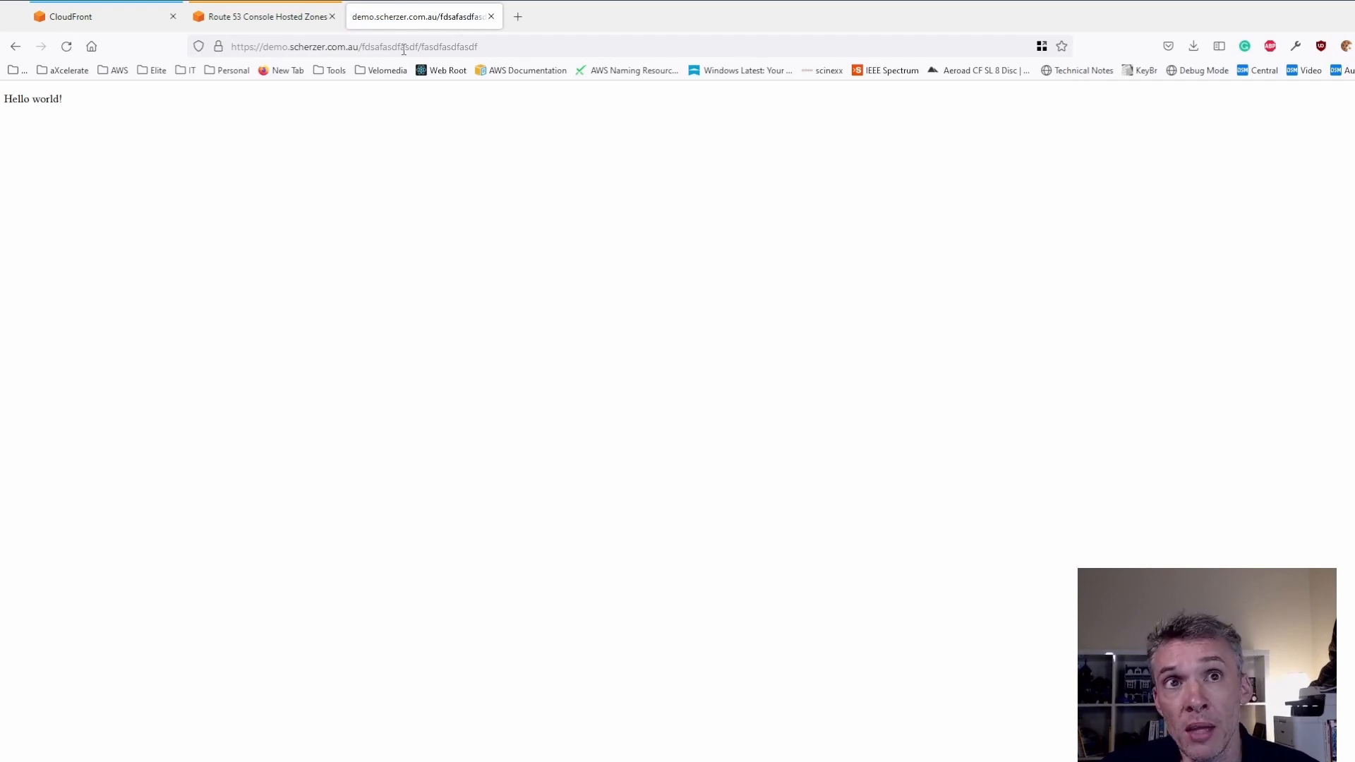
drag(76, 105, 6, 101)
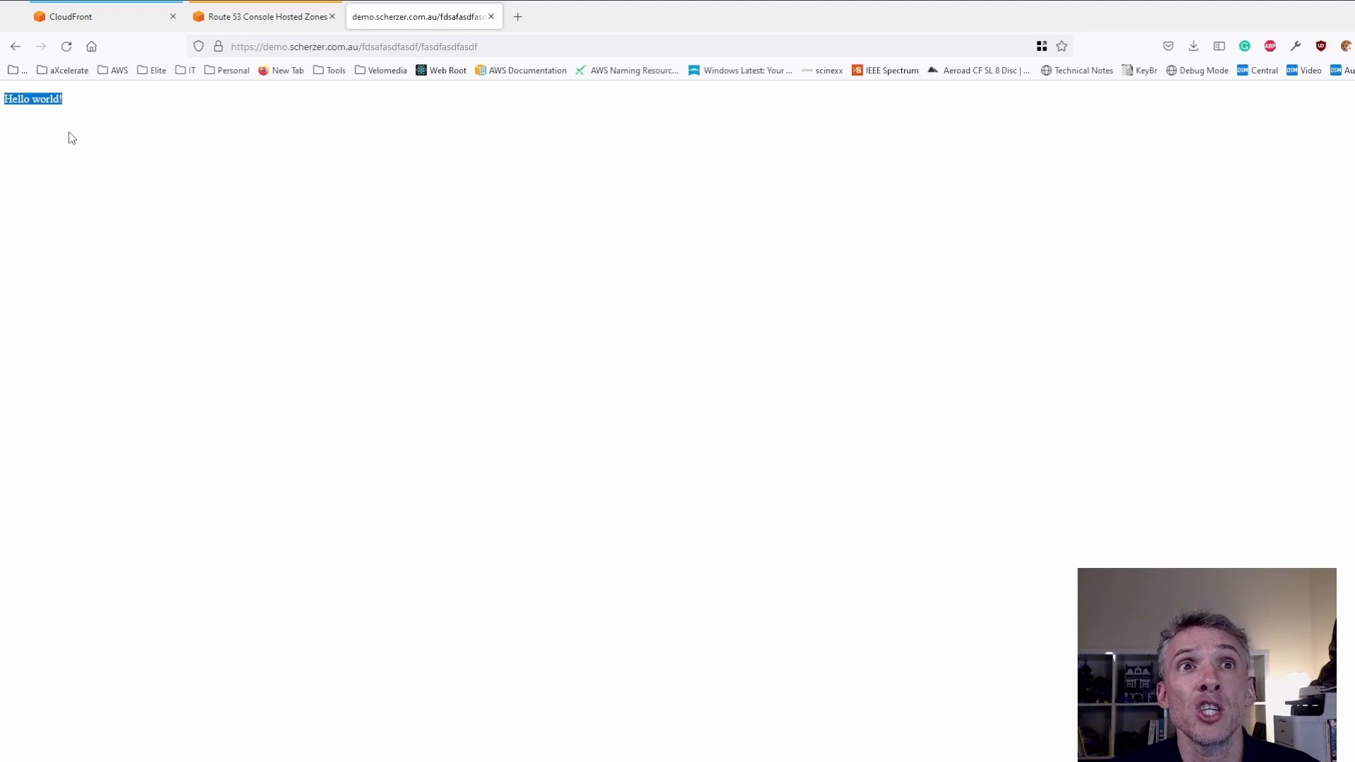